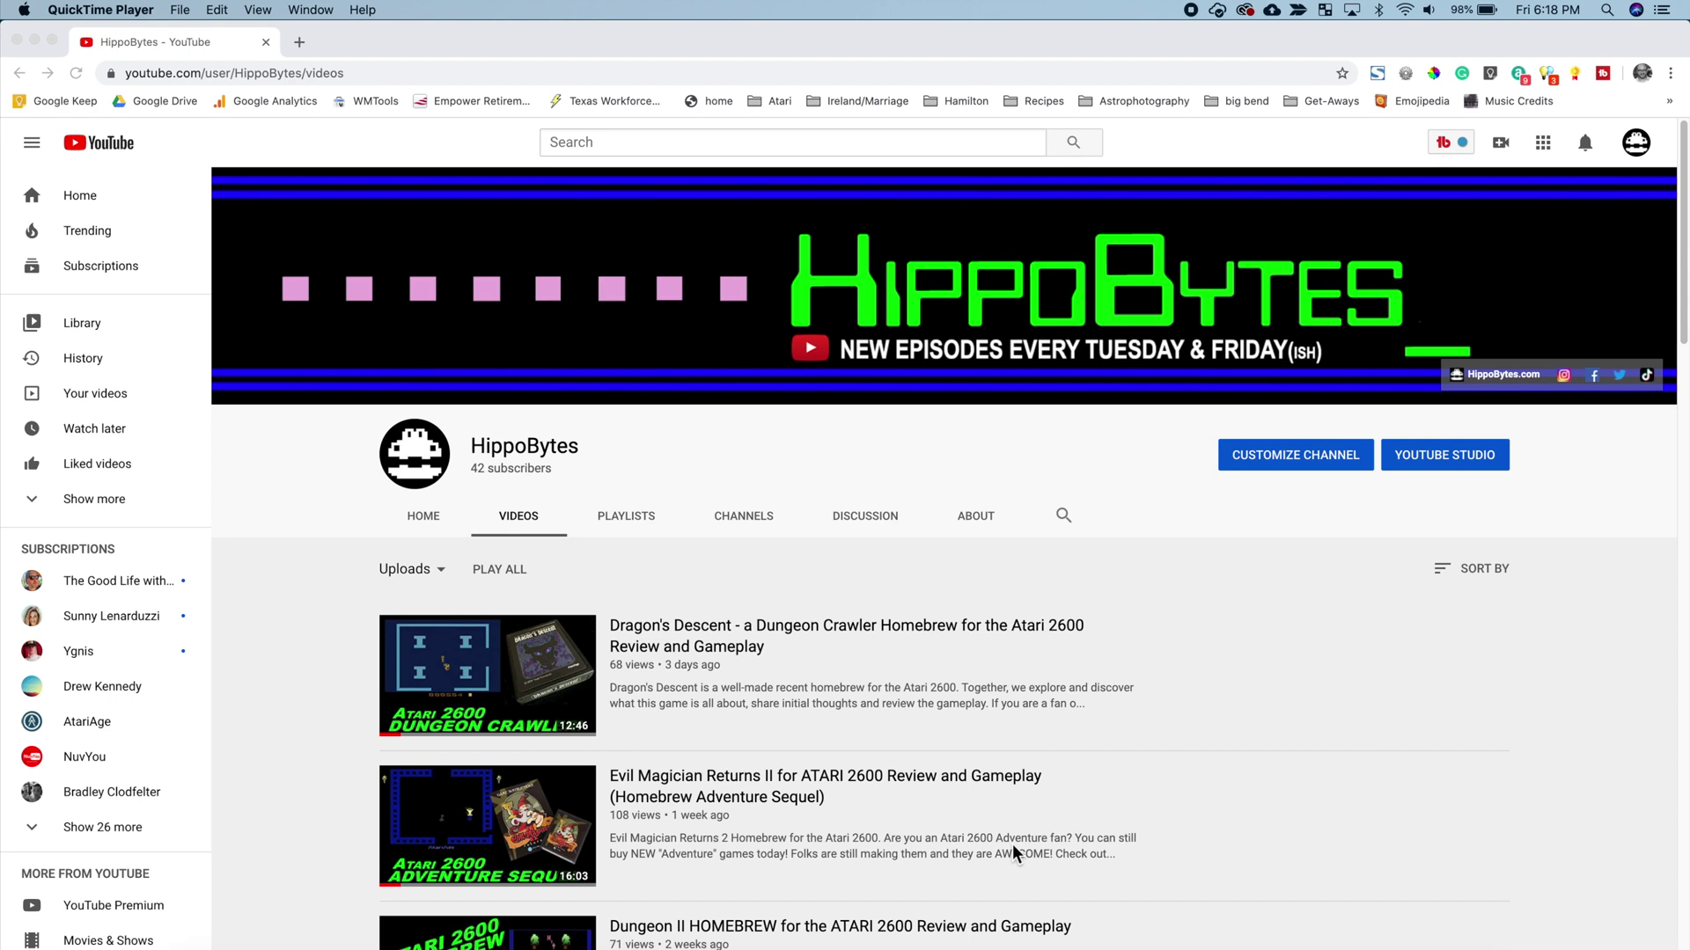
# - Open the Stella downloads page from the Atari bookmarks and download Stella-6.1.2-macos.dmg
pyautogui.click(789, 102)
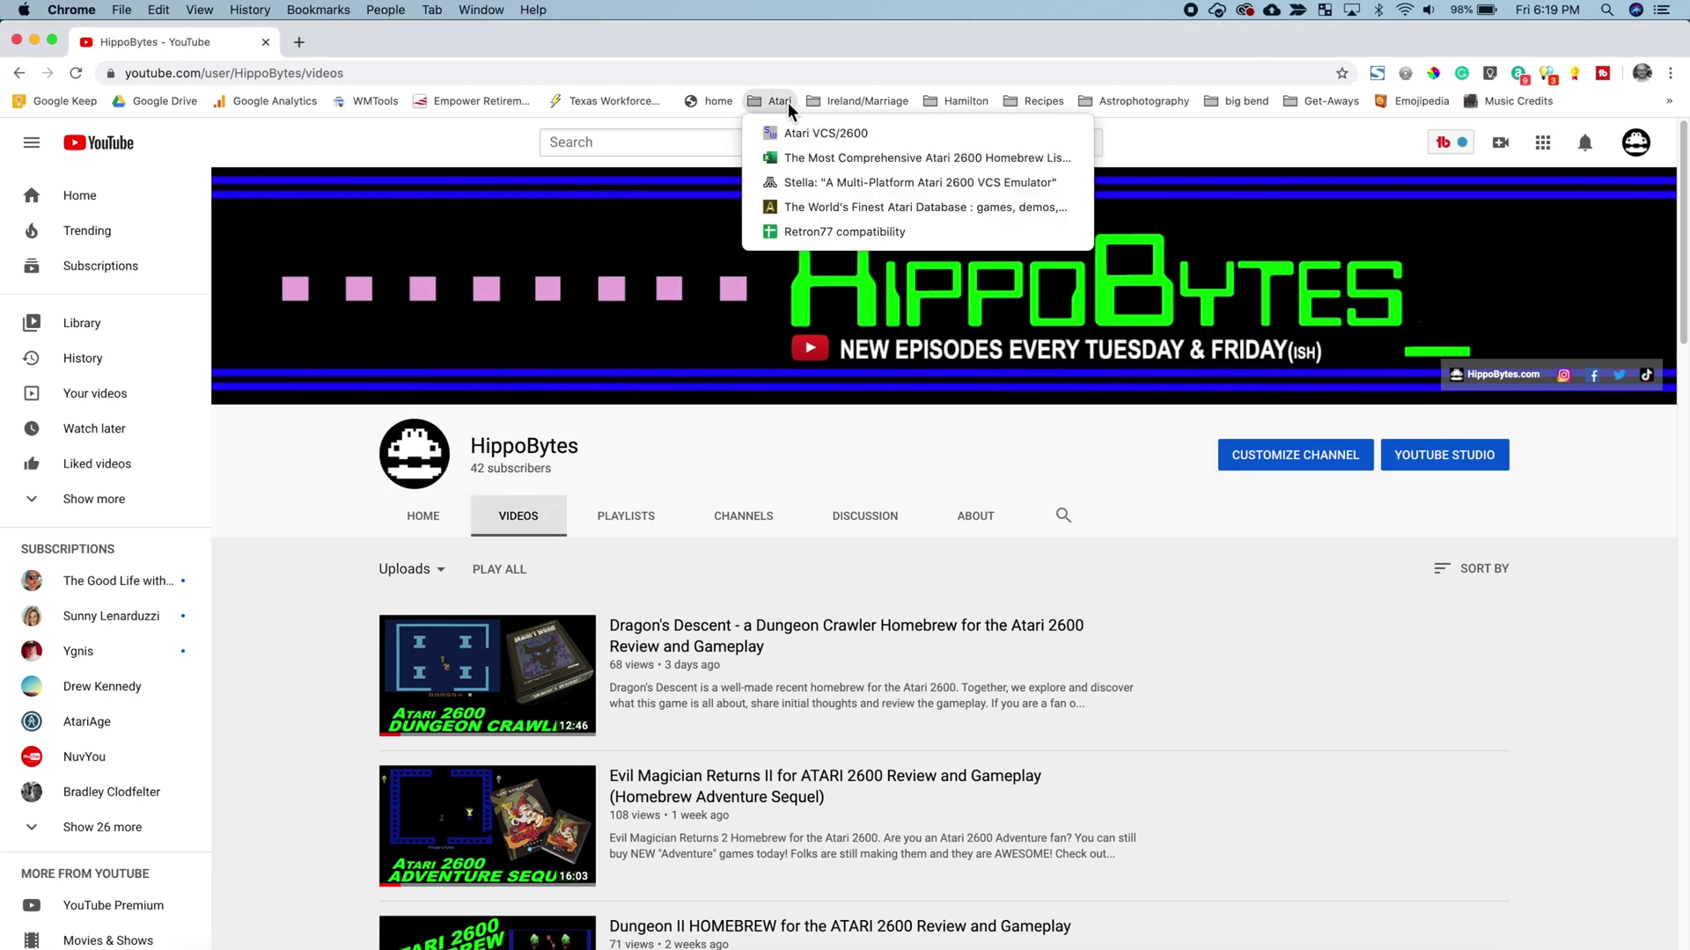
pyautogui.click(811, 183)
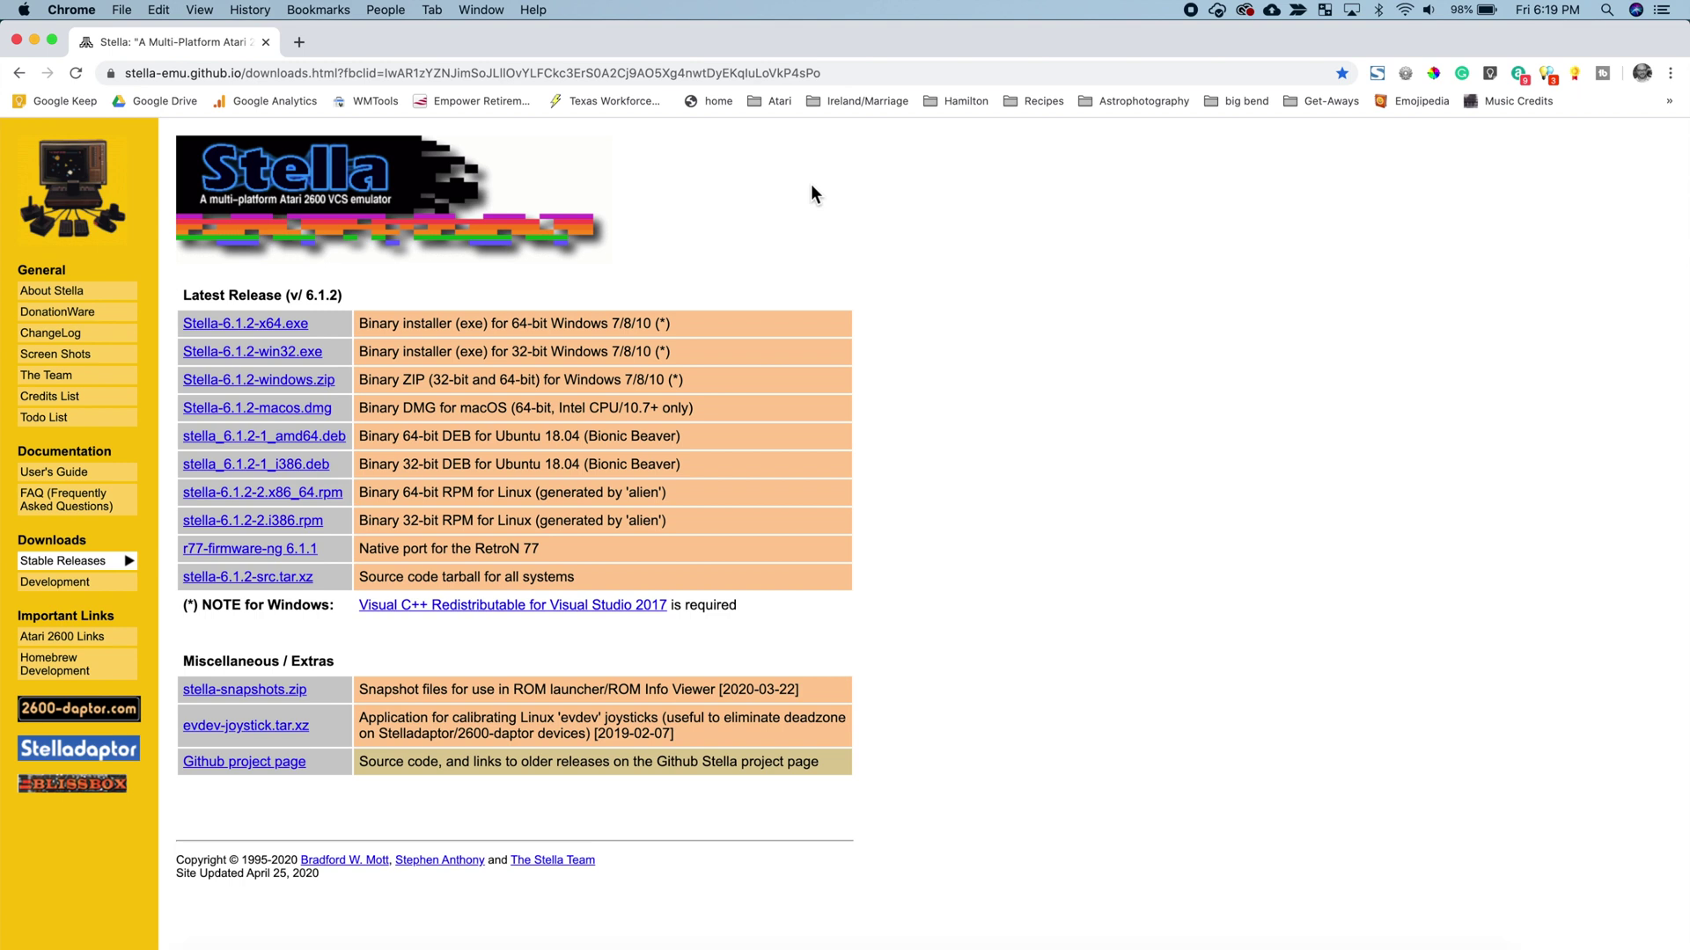
pyautogui.click(66, 564)
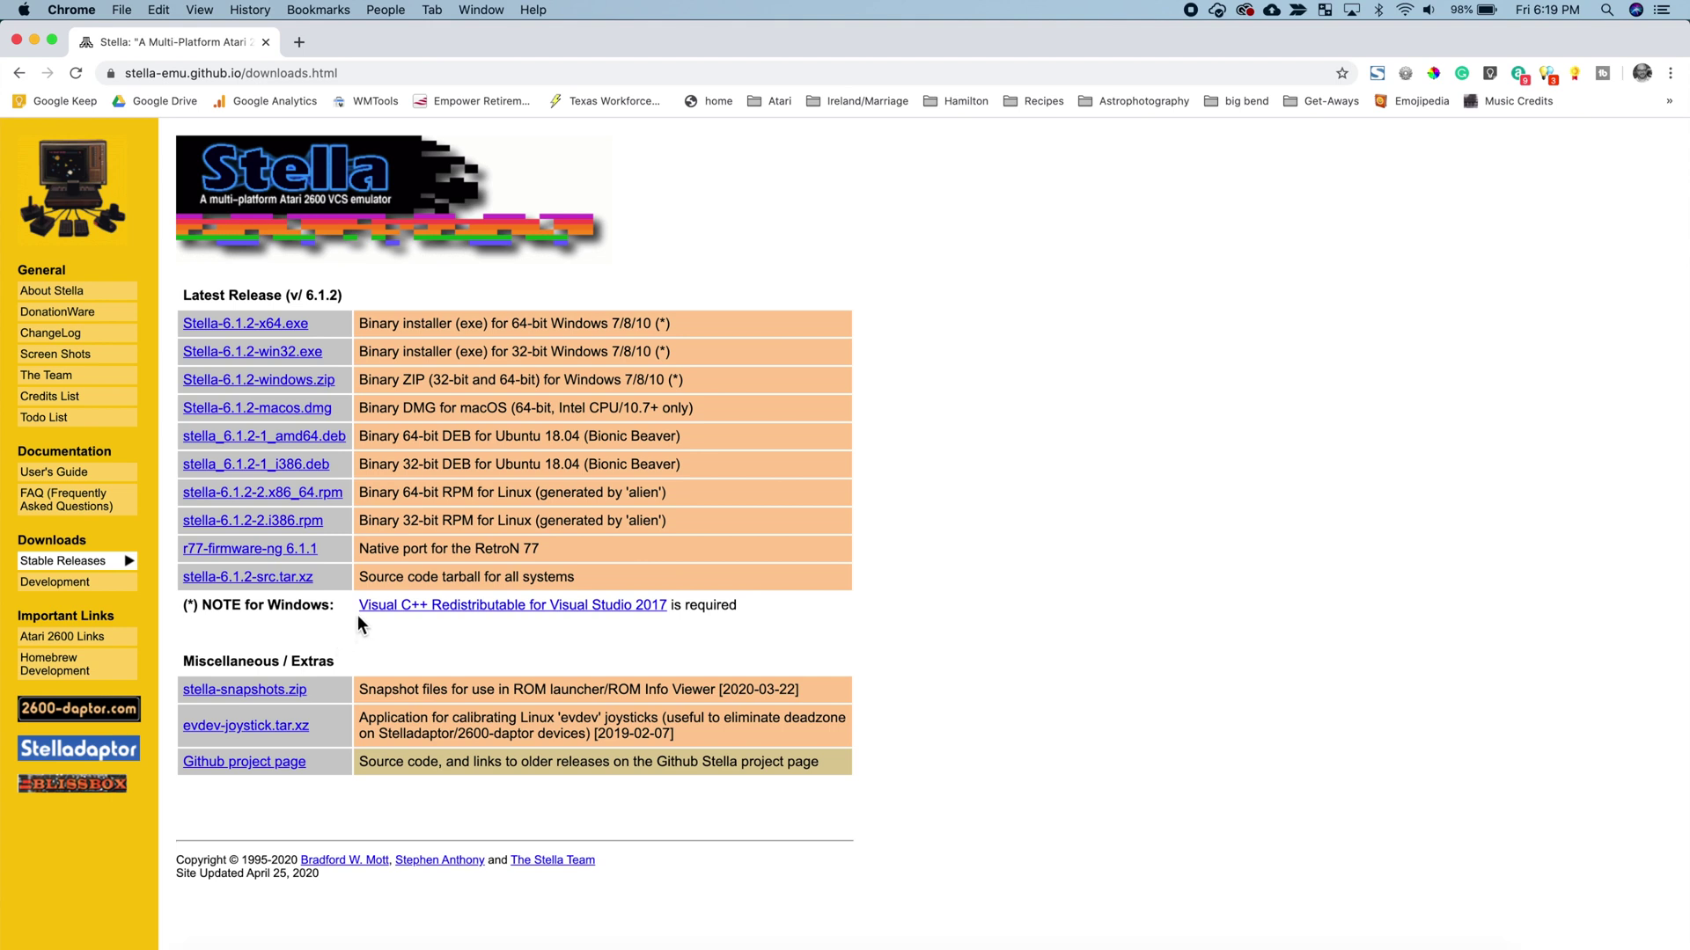
pyautogui.click(300, 415)
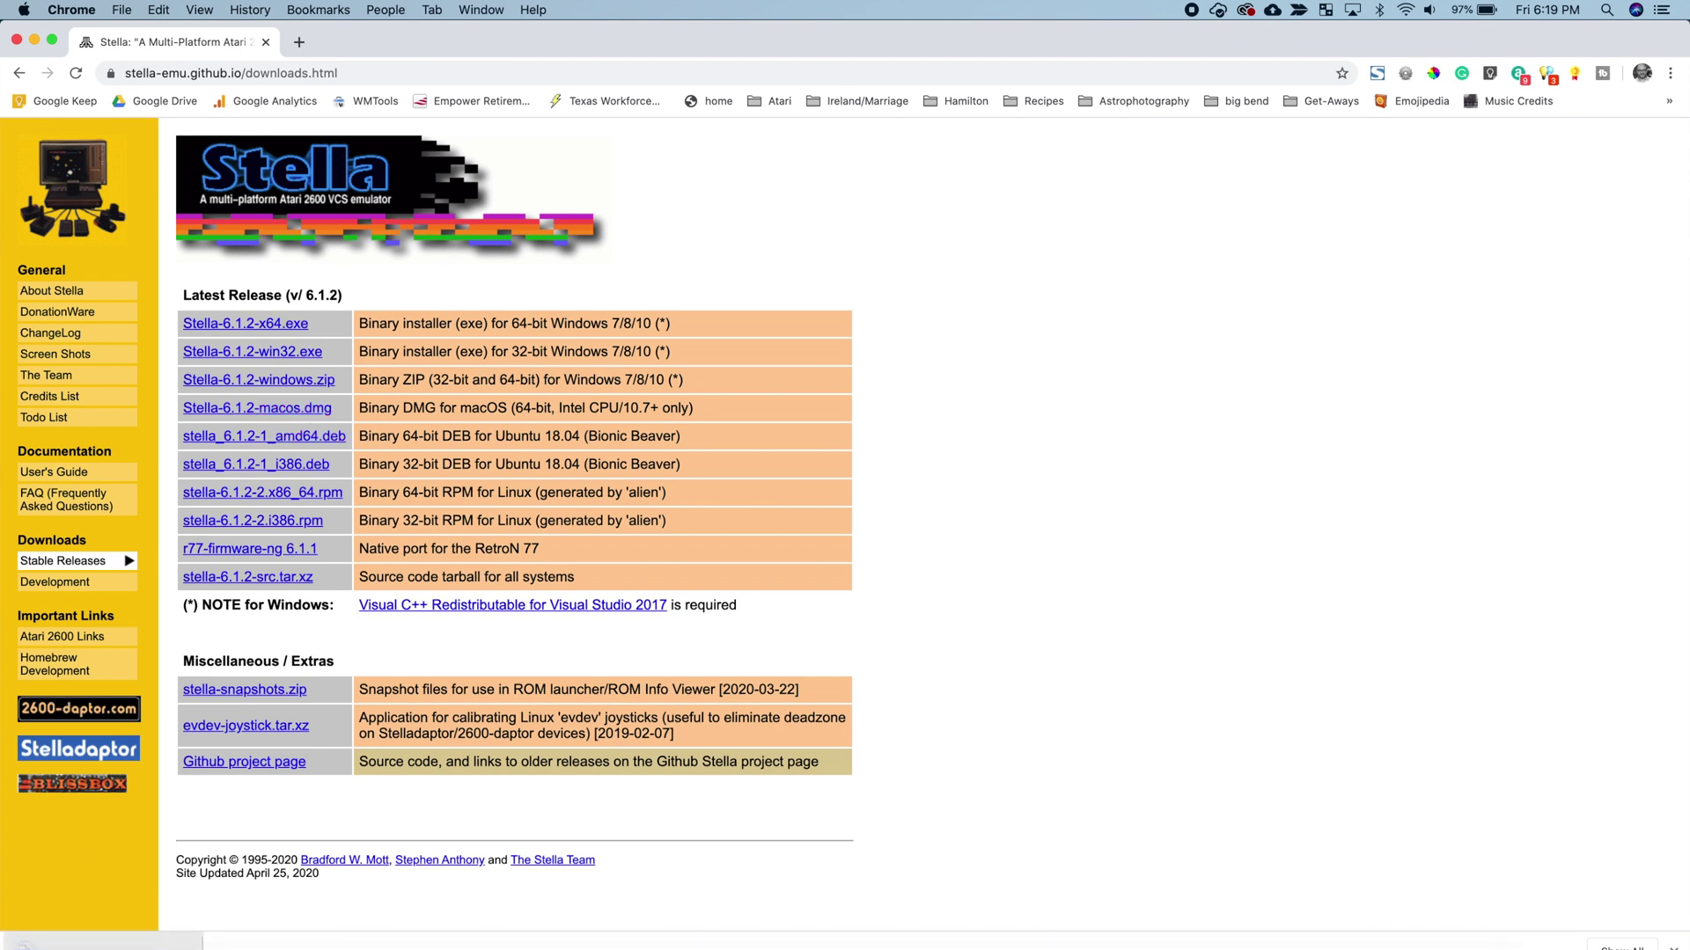
# - Mount the downloaded Stella-6.1.2-macos.dmg so its Finder window shows the Stella app
pyautogui.click(53, 943)
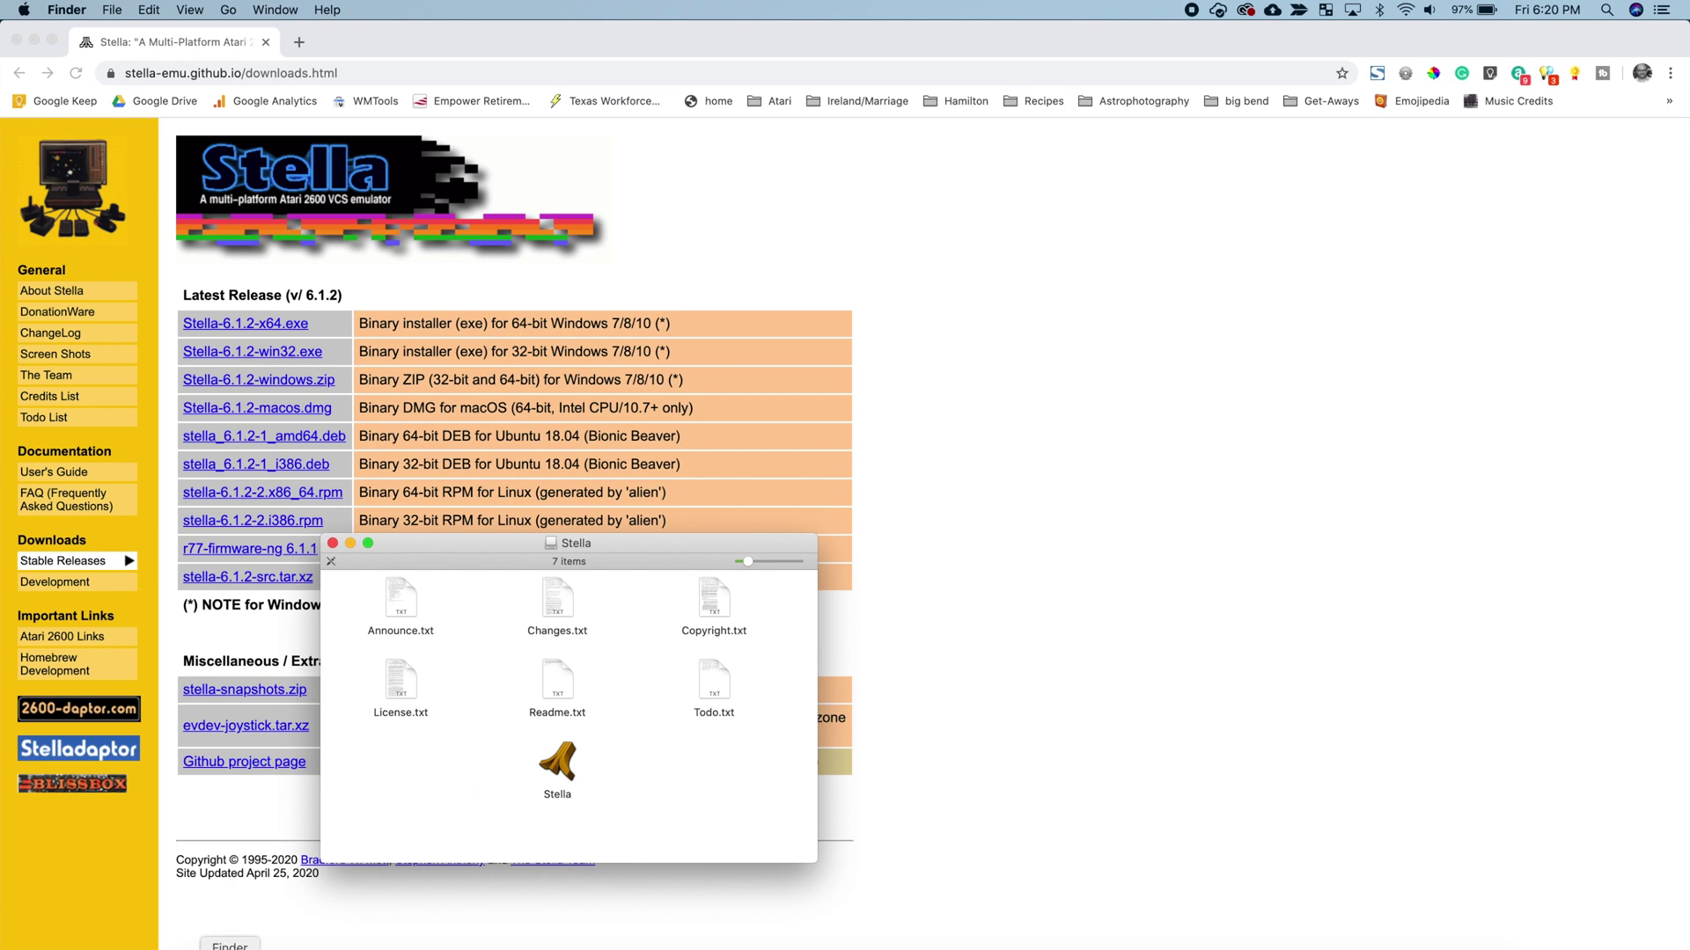
# - Copy the Stella app from the disk image into Applications and bring up Launchpad
pyautogui.rightClick(230, 946)
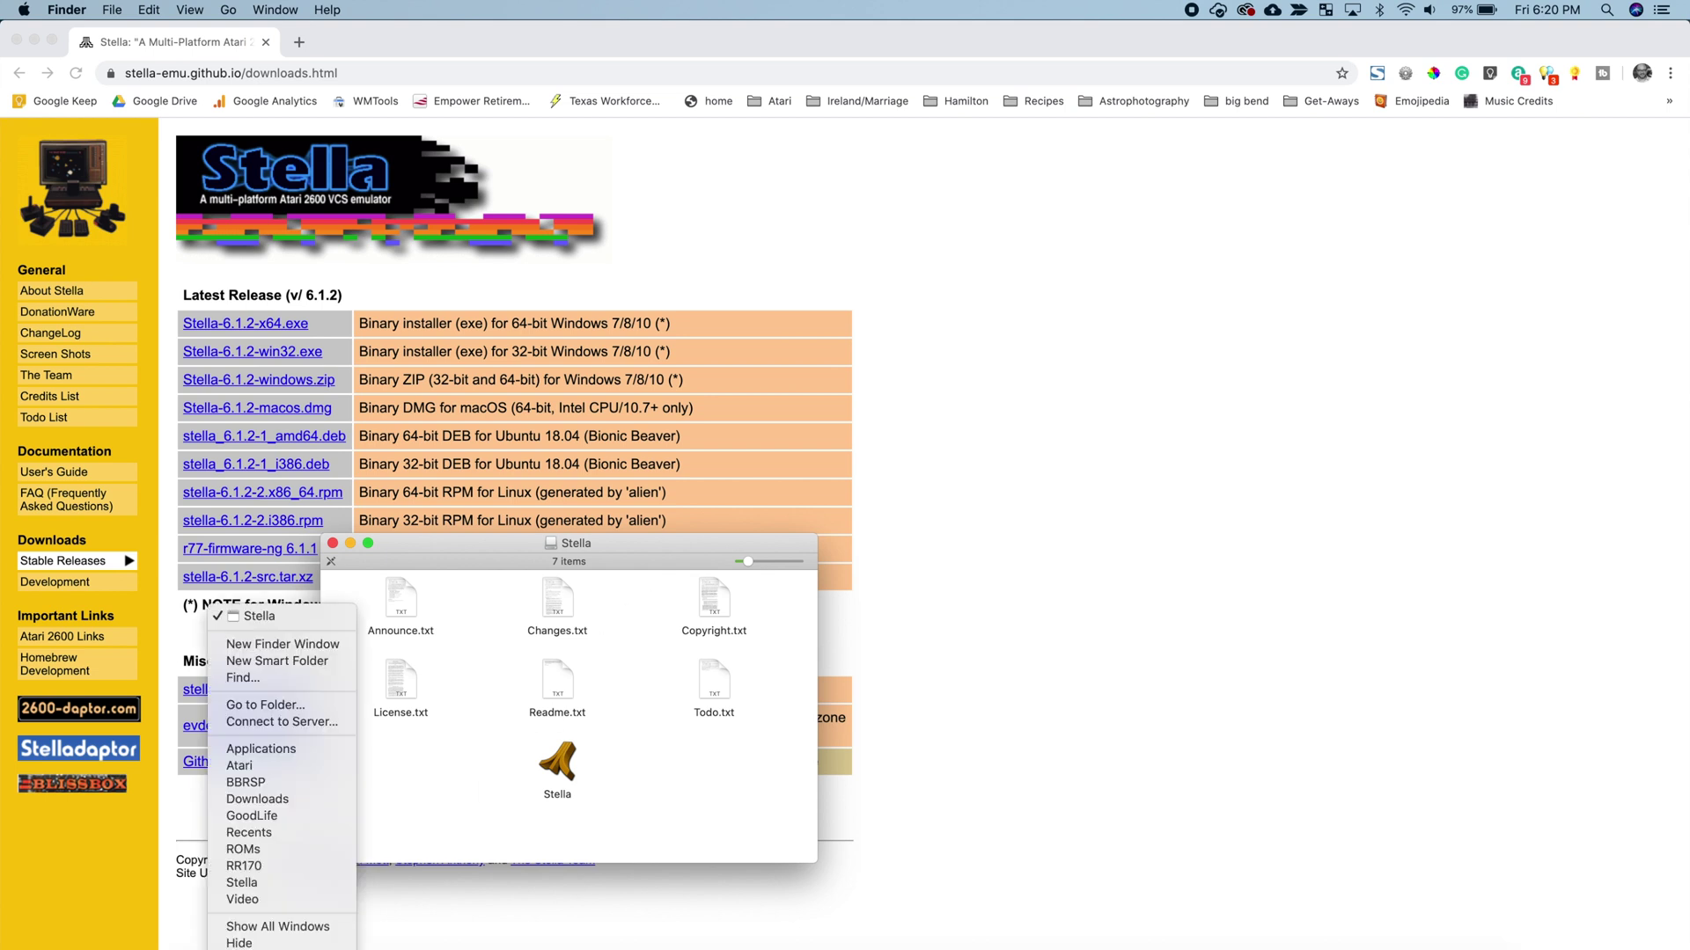
pyautogui.click(294, 645)
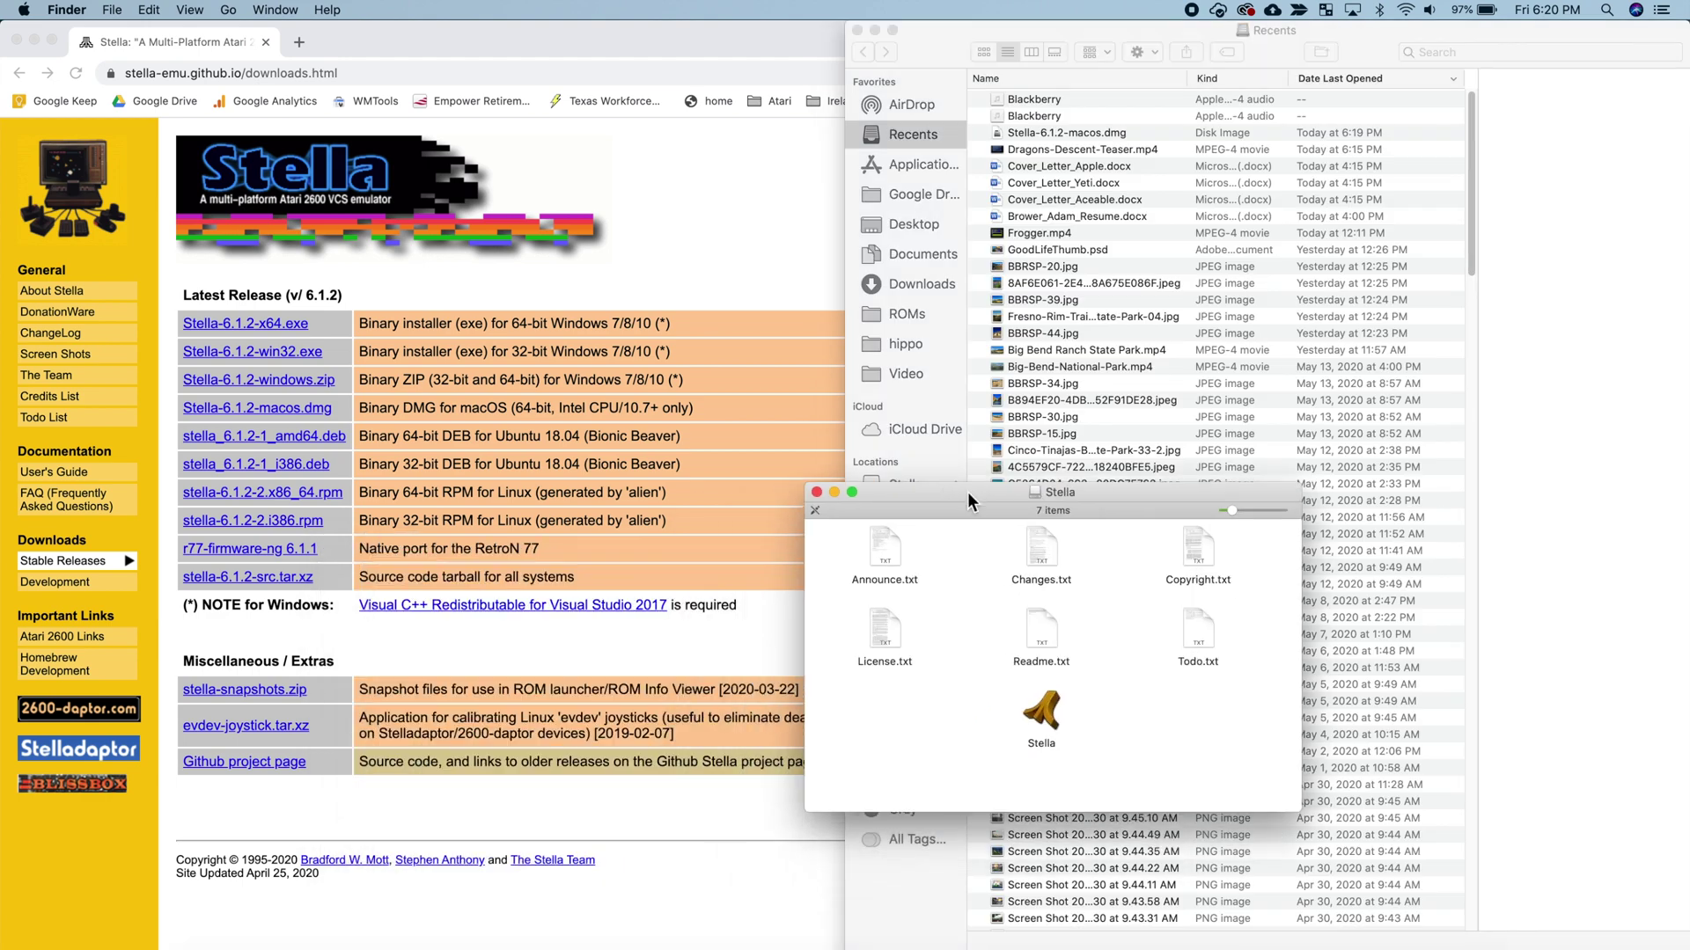
pyautogui.moveTo(482, 542); pyautogui.dragTo(382, 431)
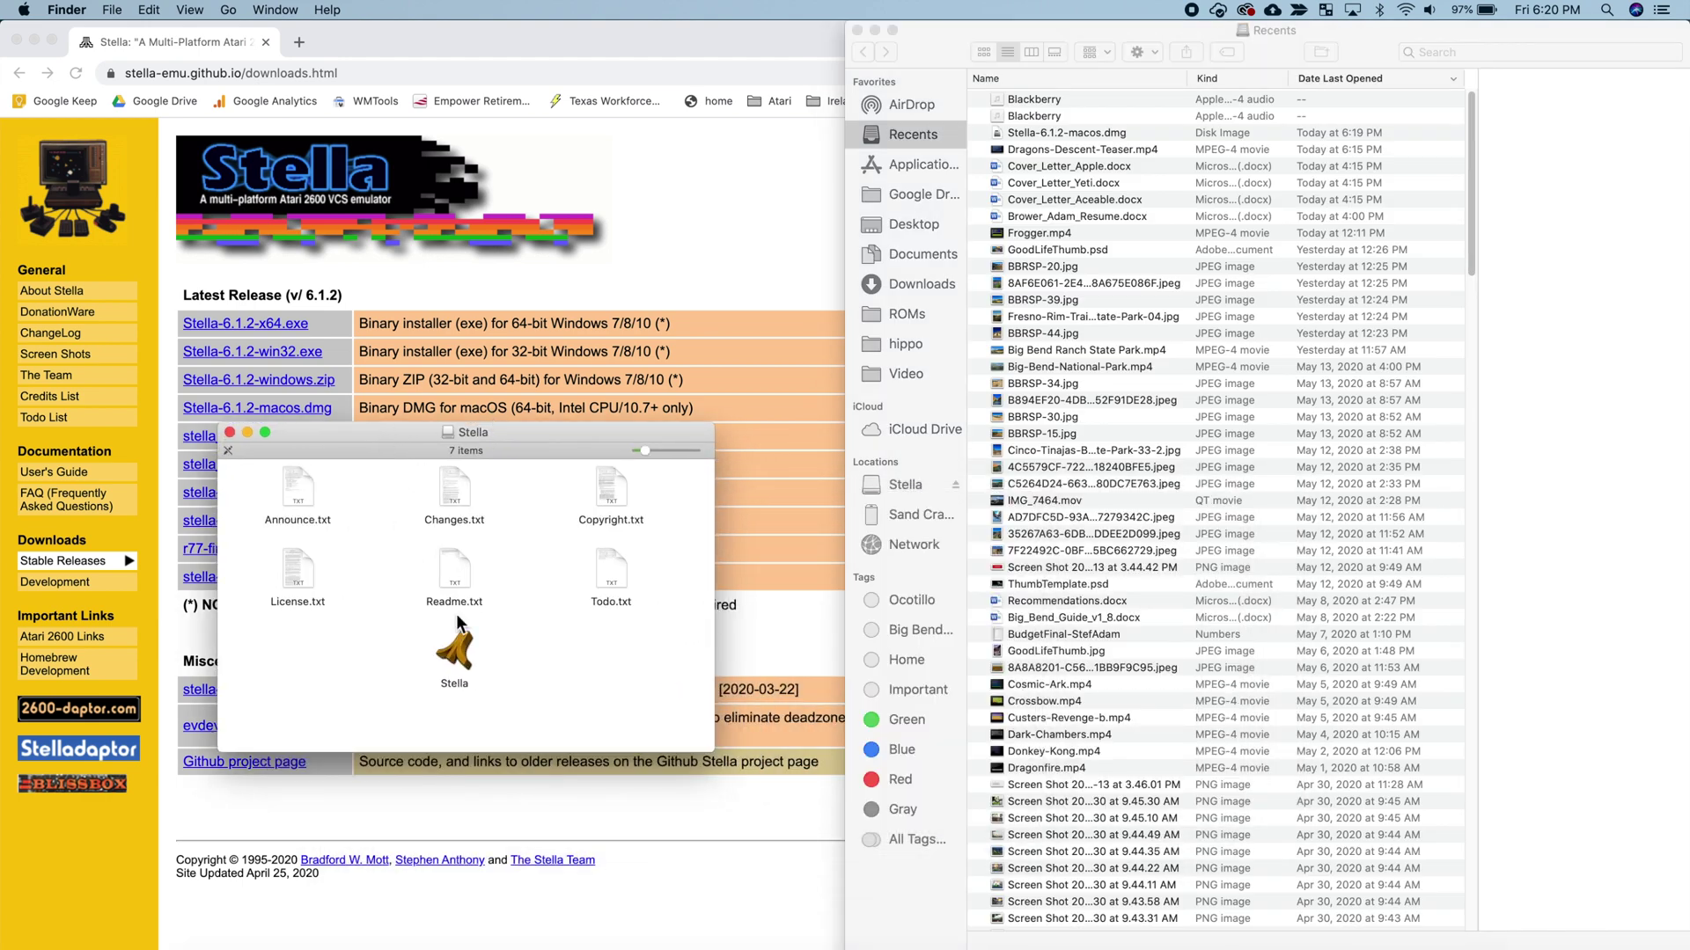
pyautogui.moveTo(455, 667); pyautogui.dragTo(933, 172)
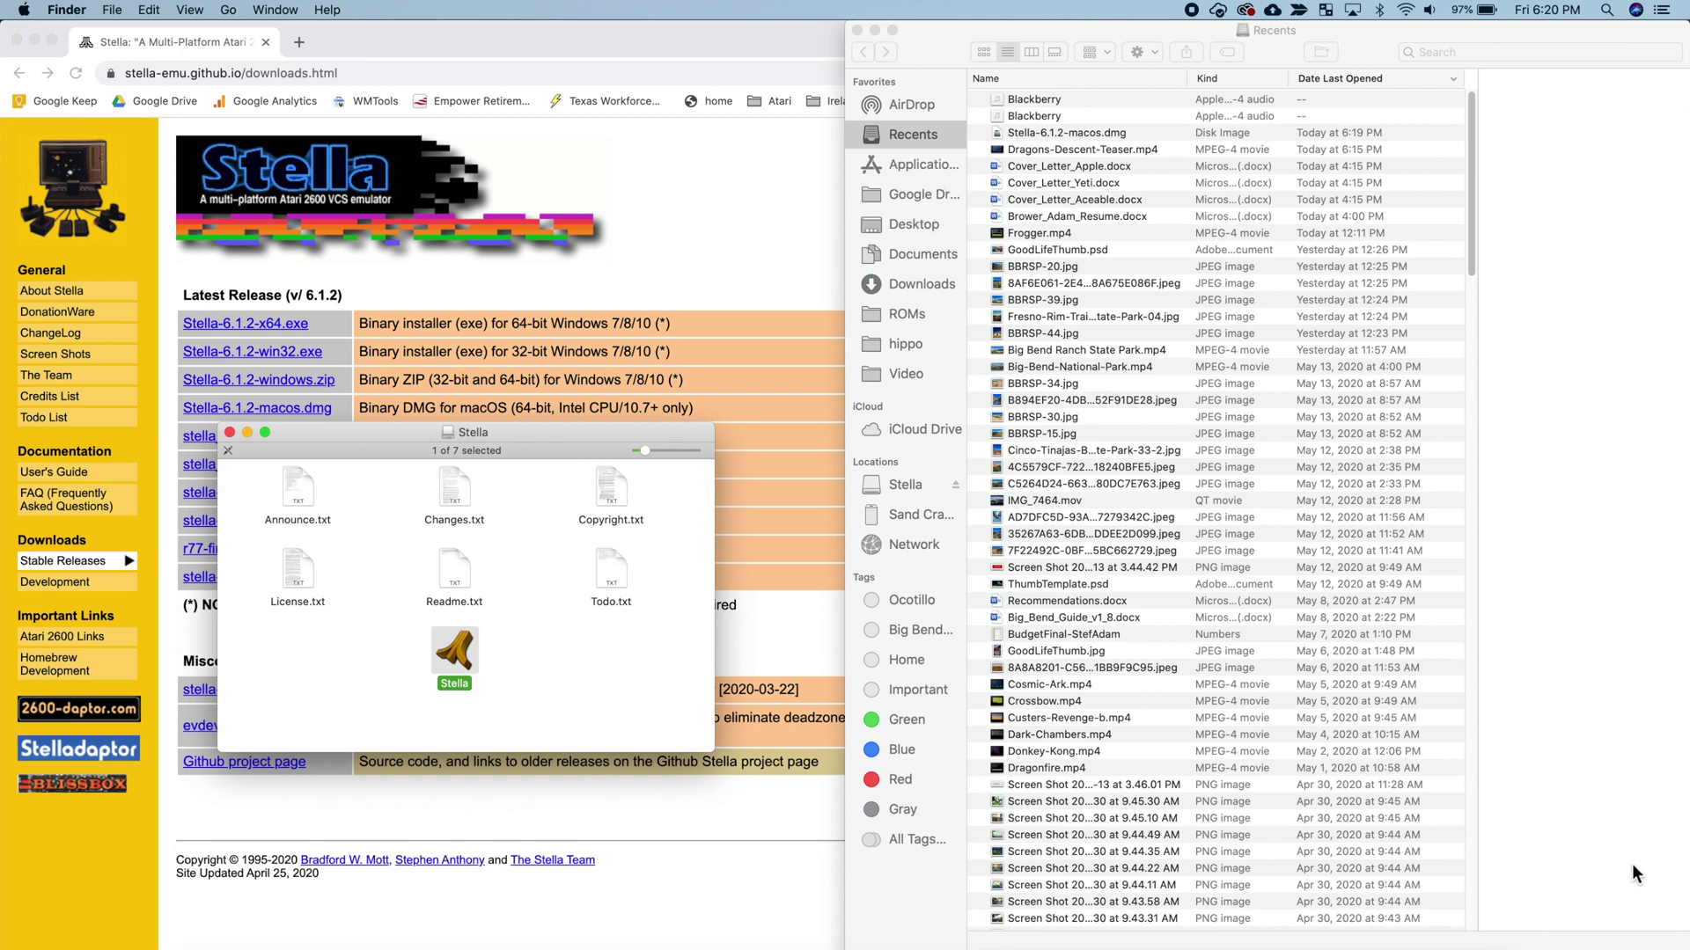
pyautogui.press('F4')
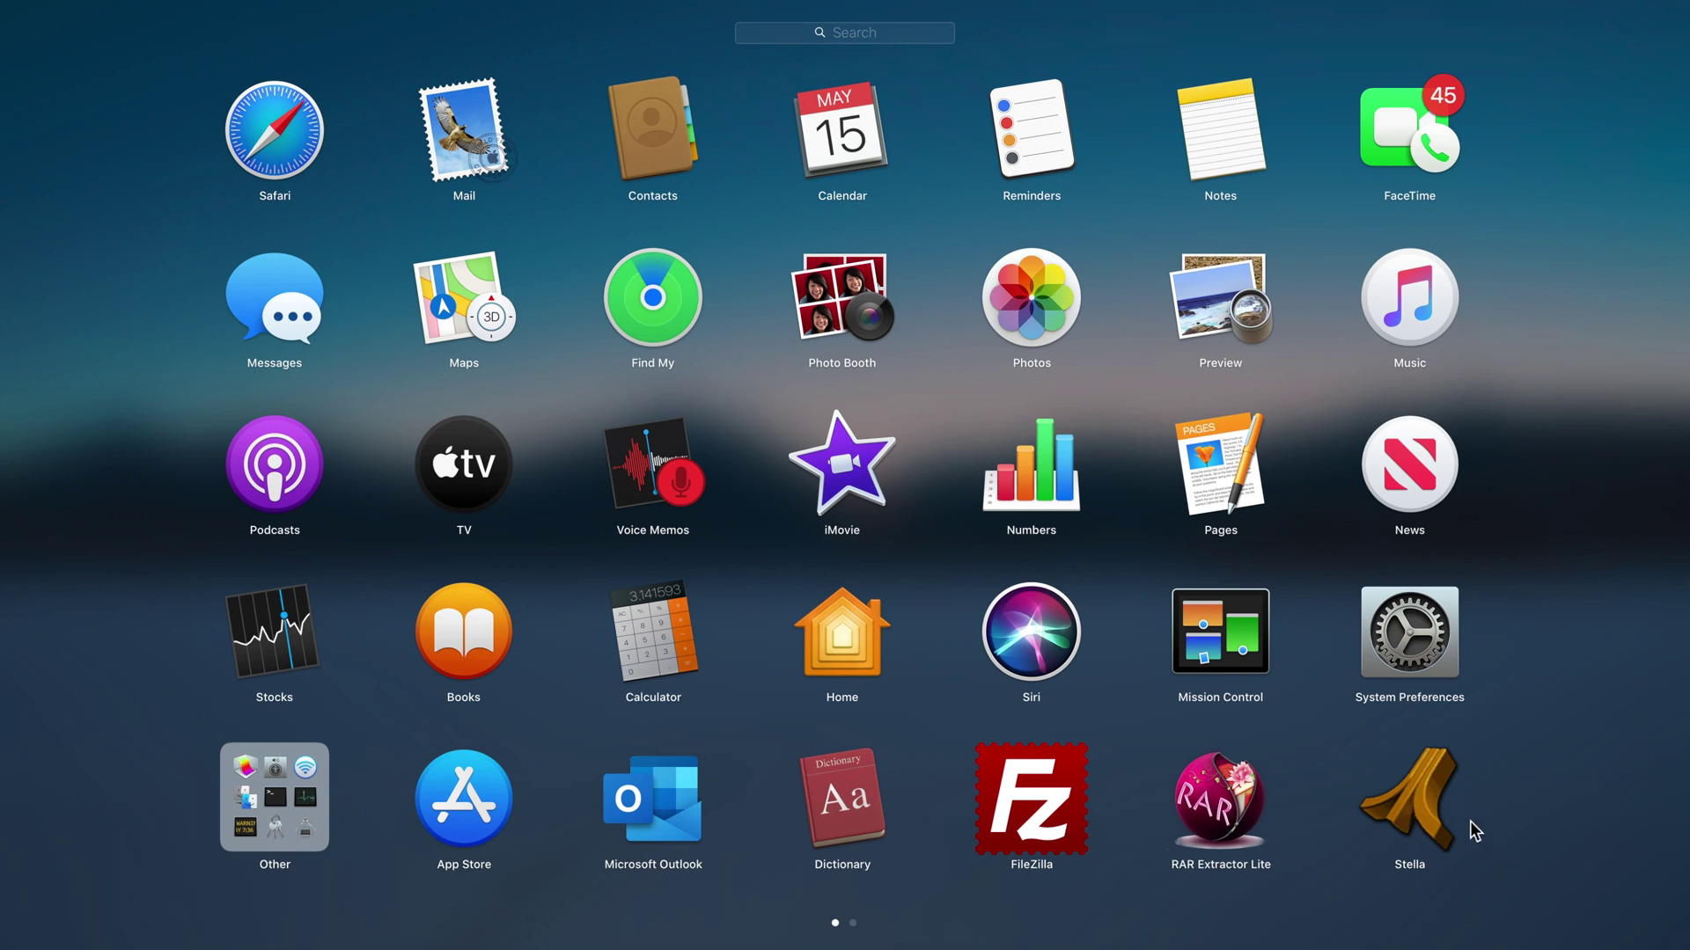
# - Launch Stella from Launchpad and cancel macOS's unverified-developer warning
pyautogui.click(1426, 836)
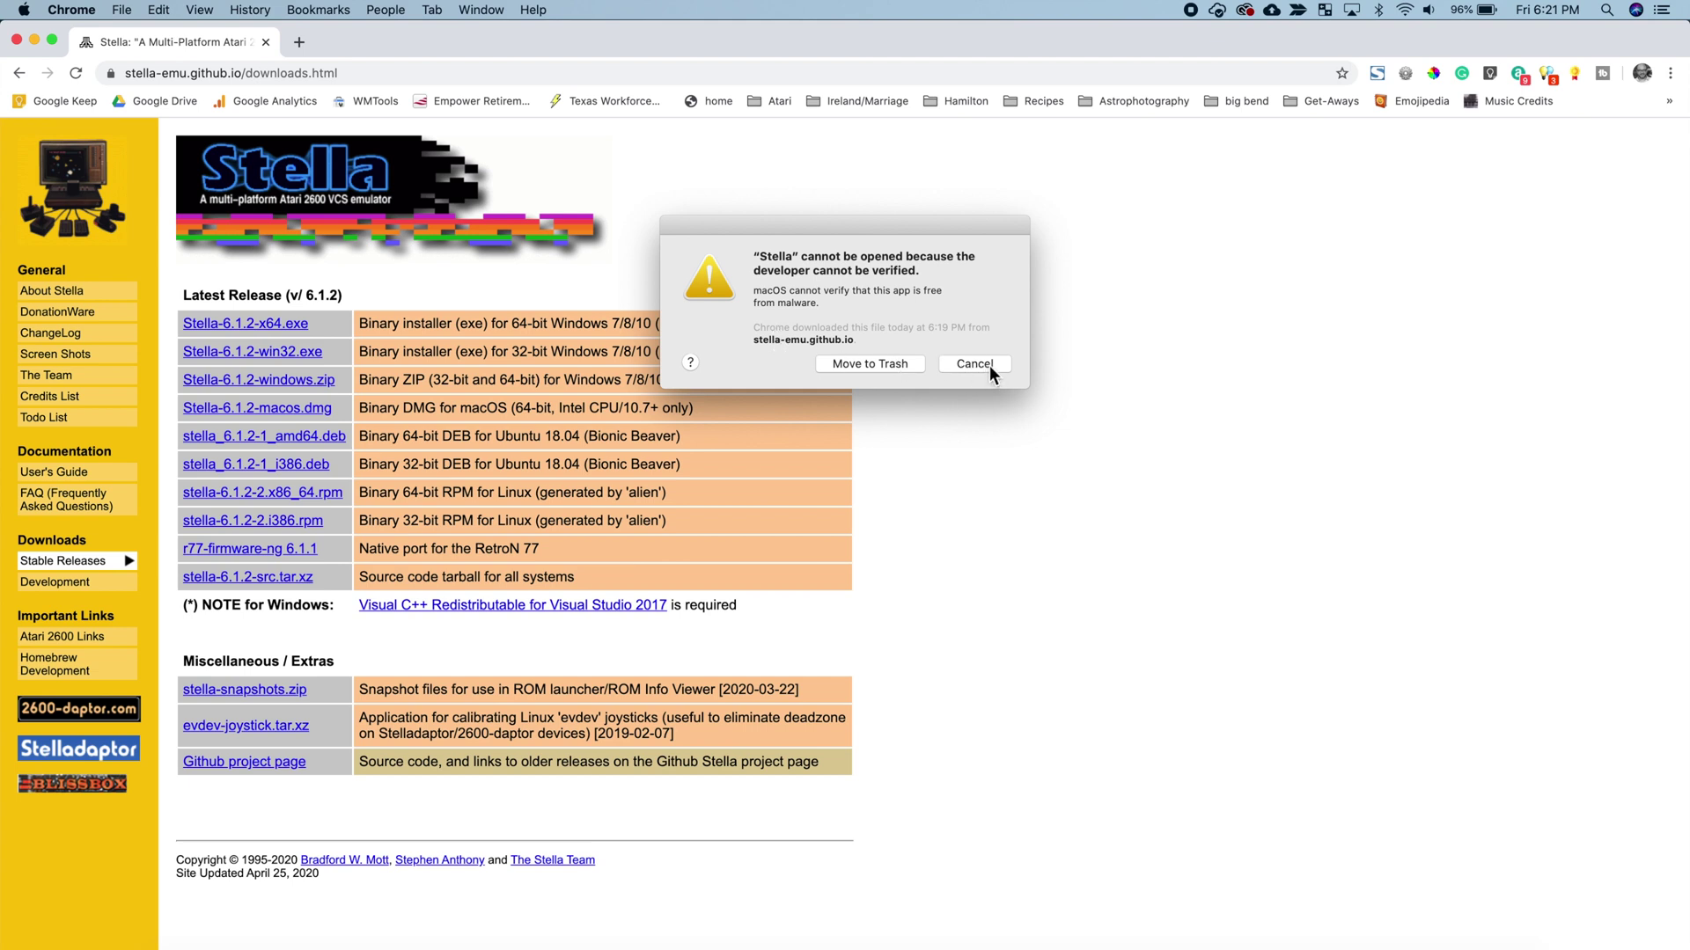
pyautogui.click(986, 364)
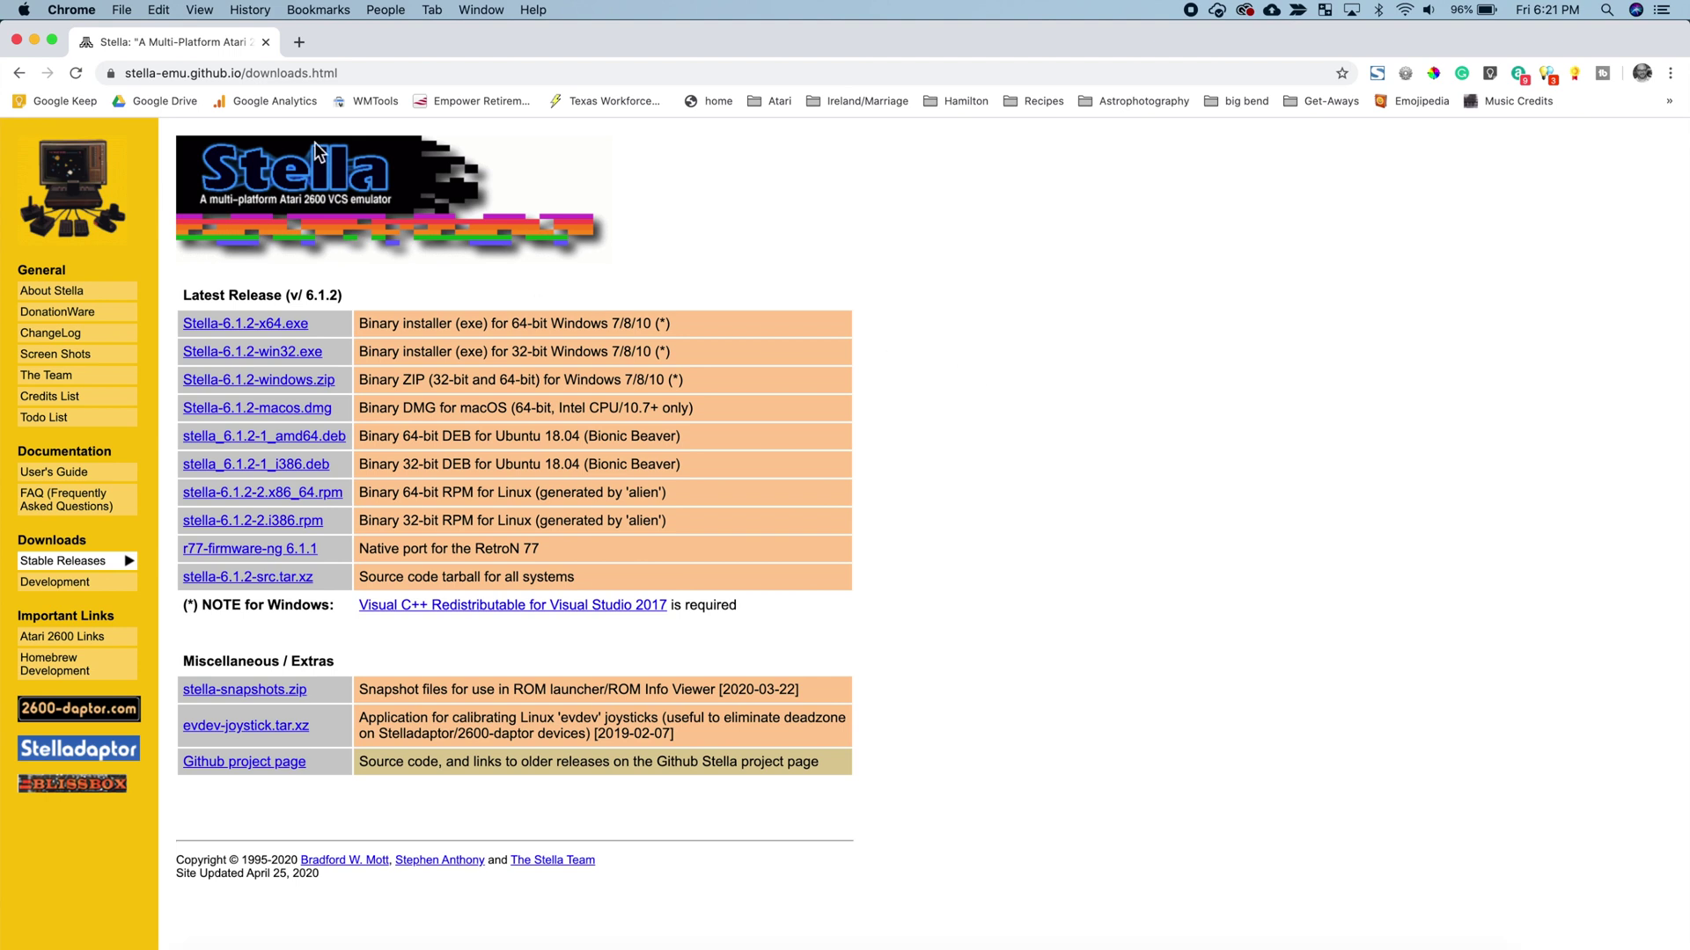
pyautogui.click(26, 13)
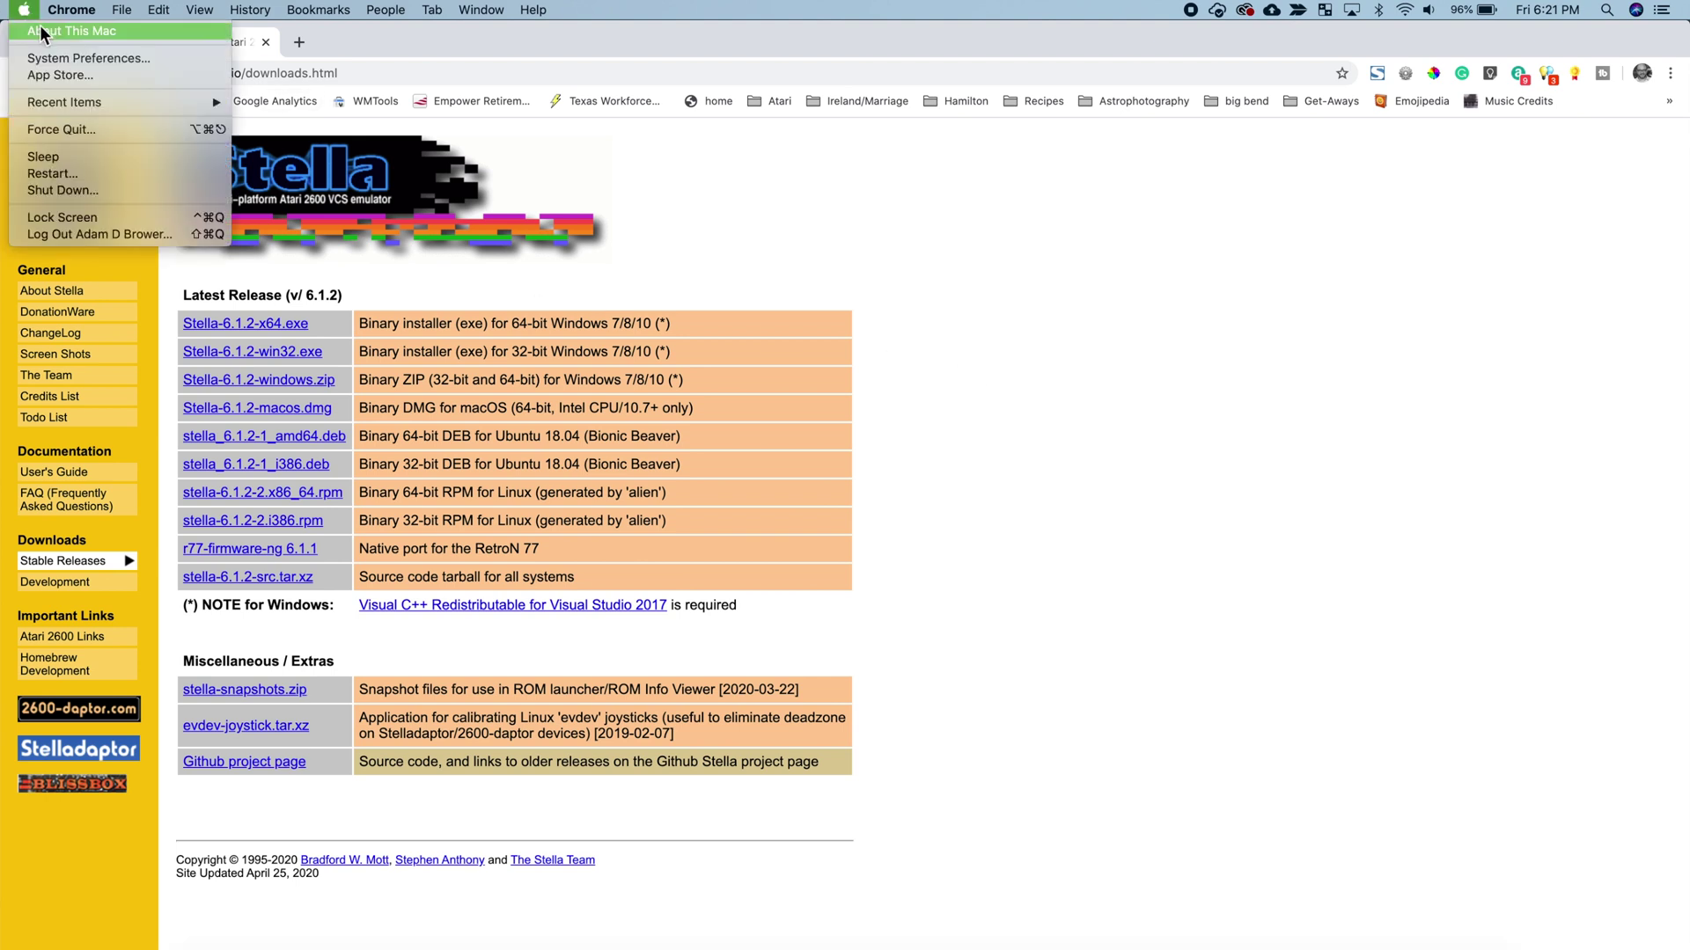
# - Approve Stella with Open Anyway in Security & Privacy > General, confirm Open, and return to Chrome
pyautogui.click(51, 60)
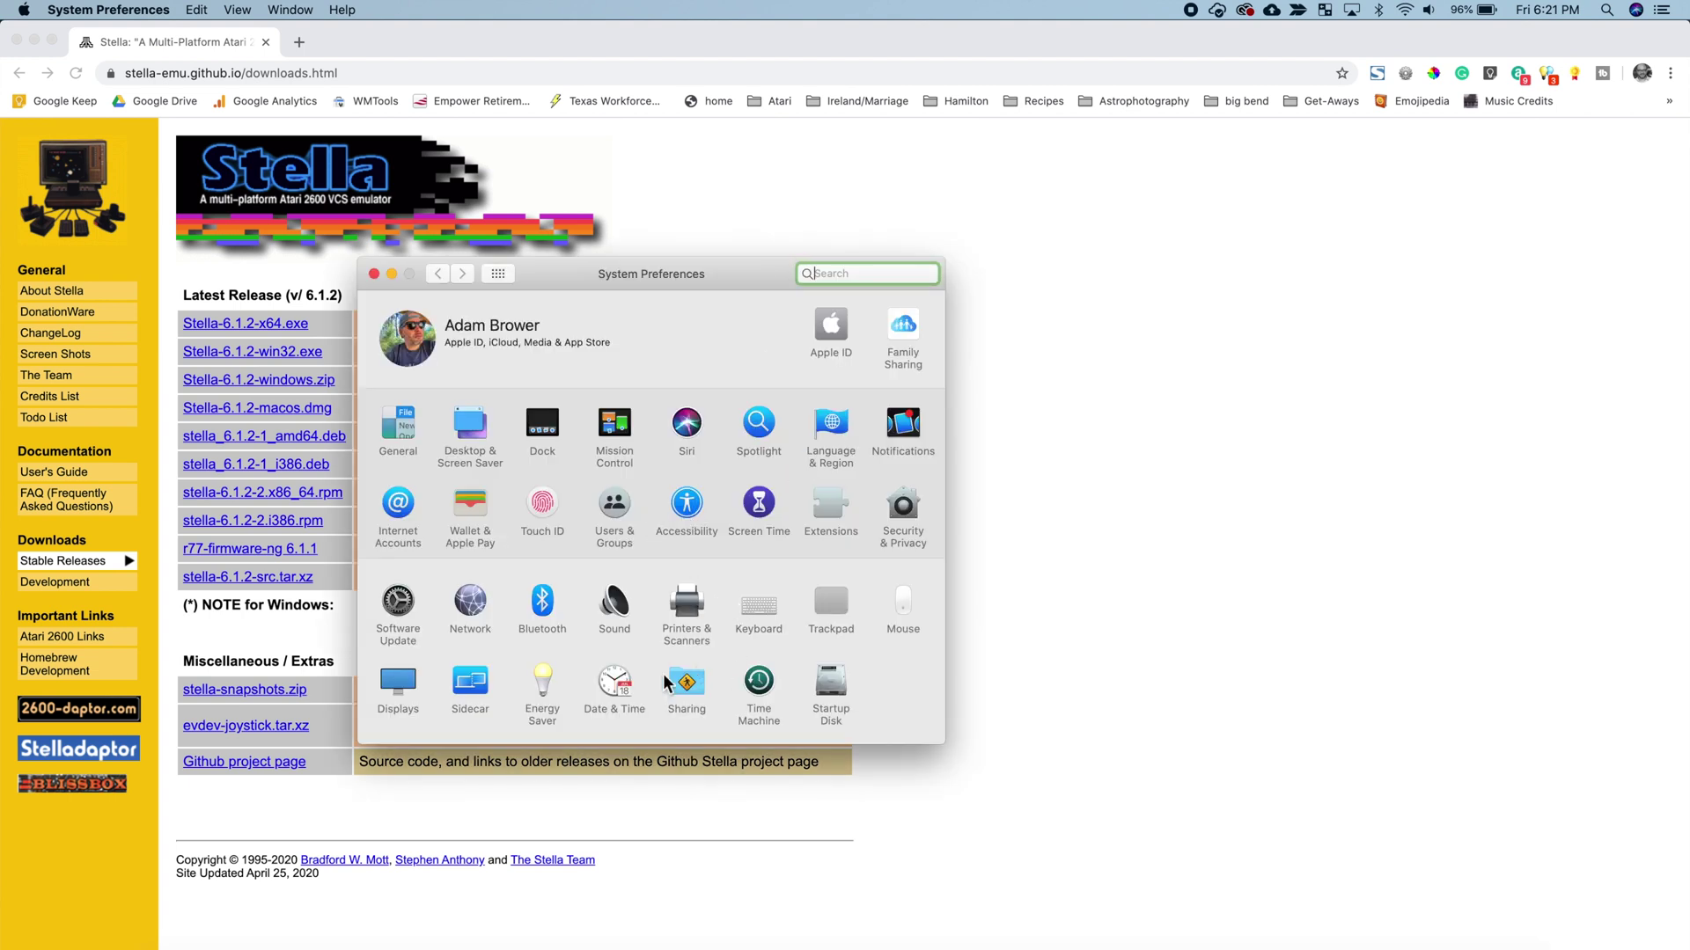
pyautogui.click(906, 518)
pyautogui.click(567, 325)
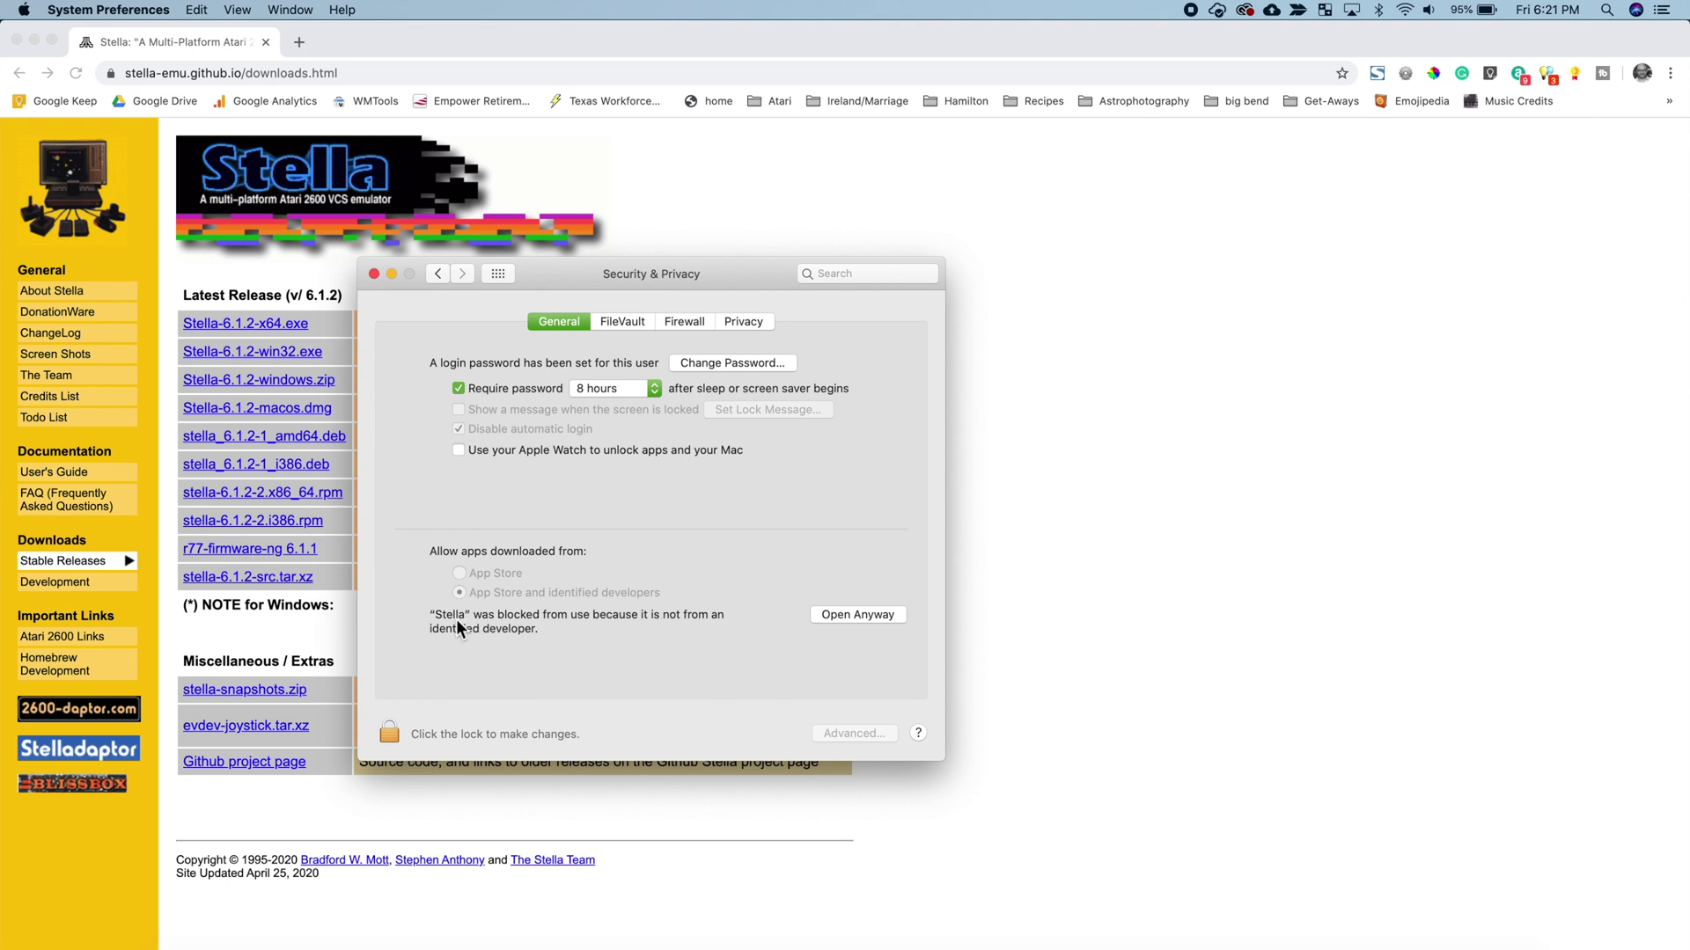
pyautogui.click(849, 618)
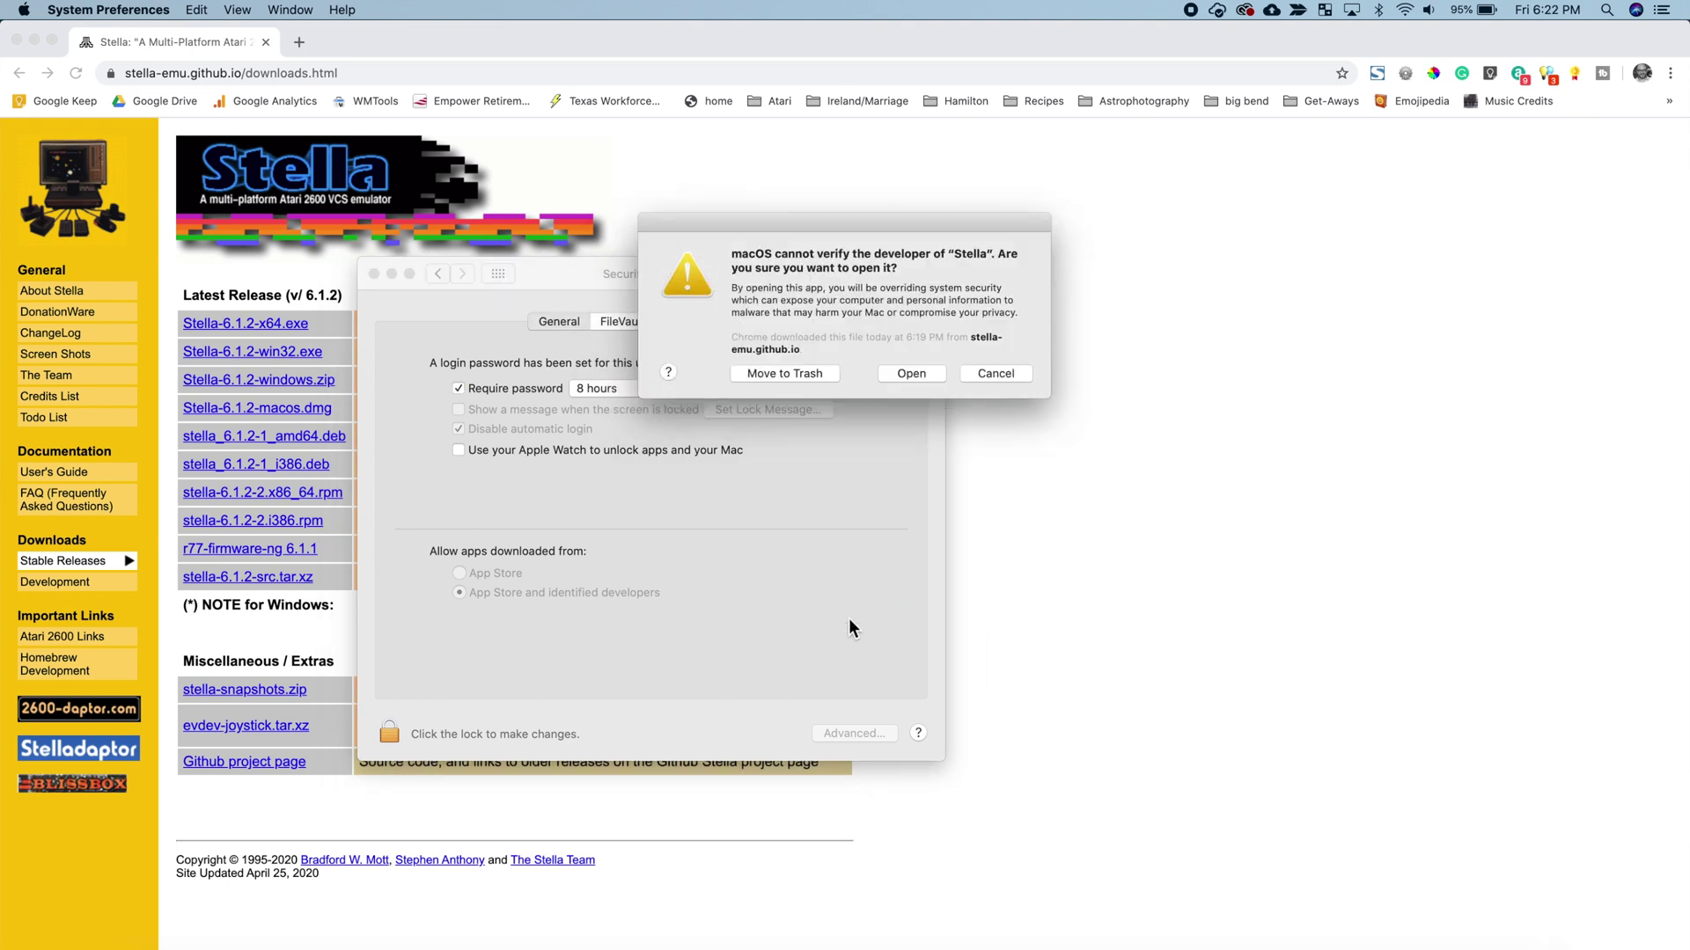
pyautogui.click(912, 375)
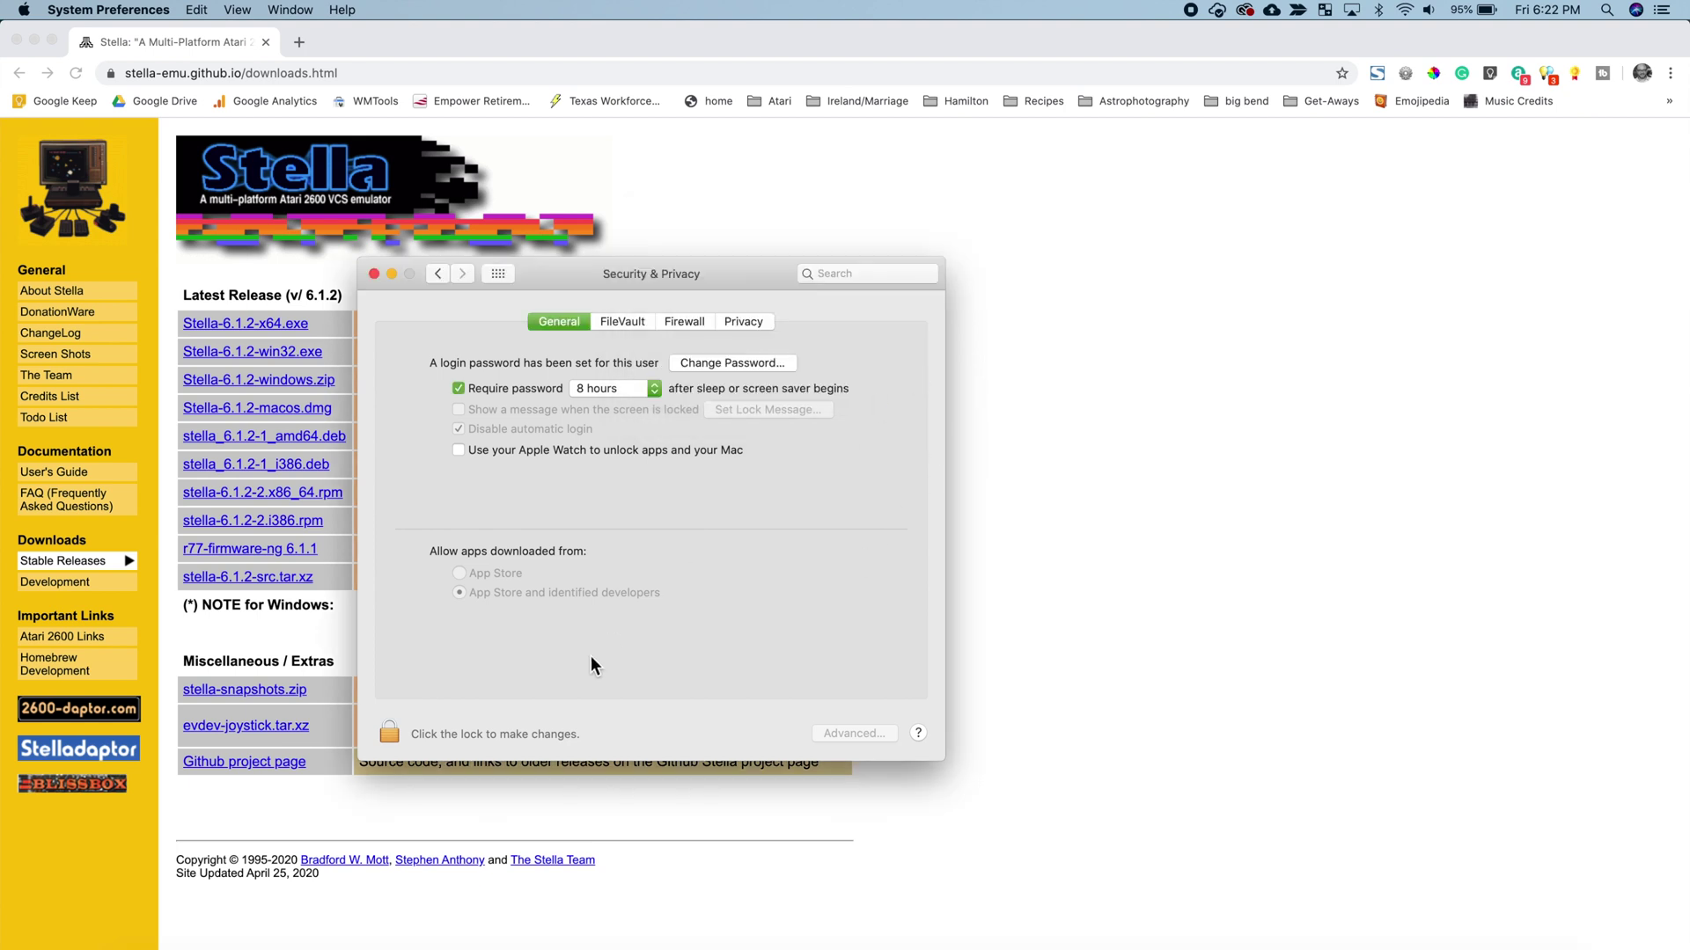
pyautogui.click(373, 274)
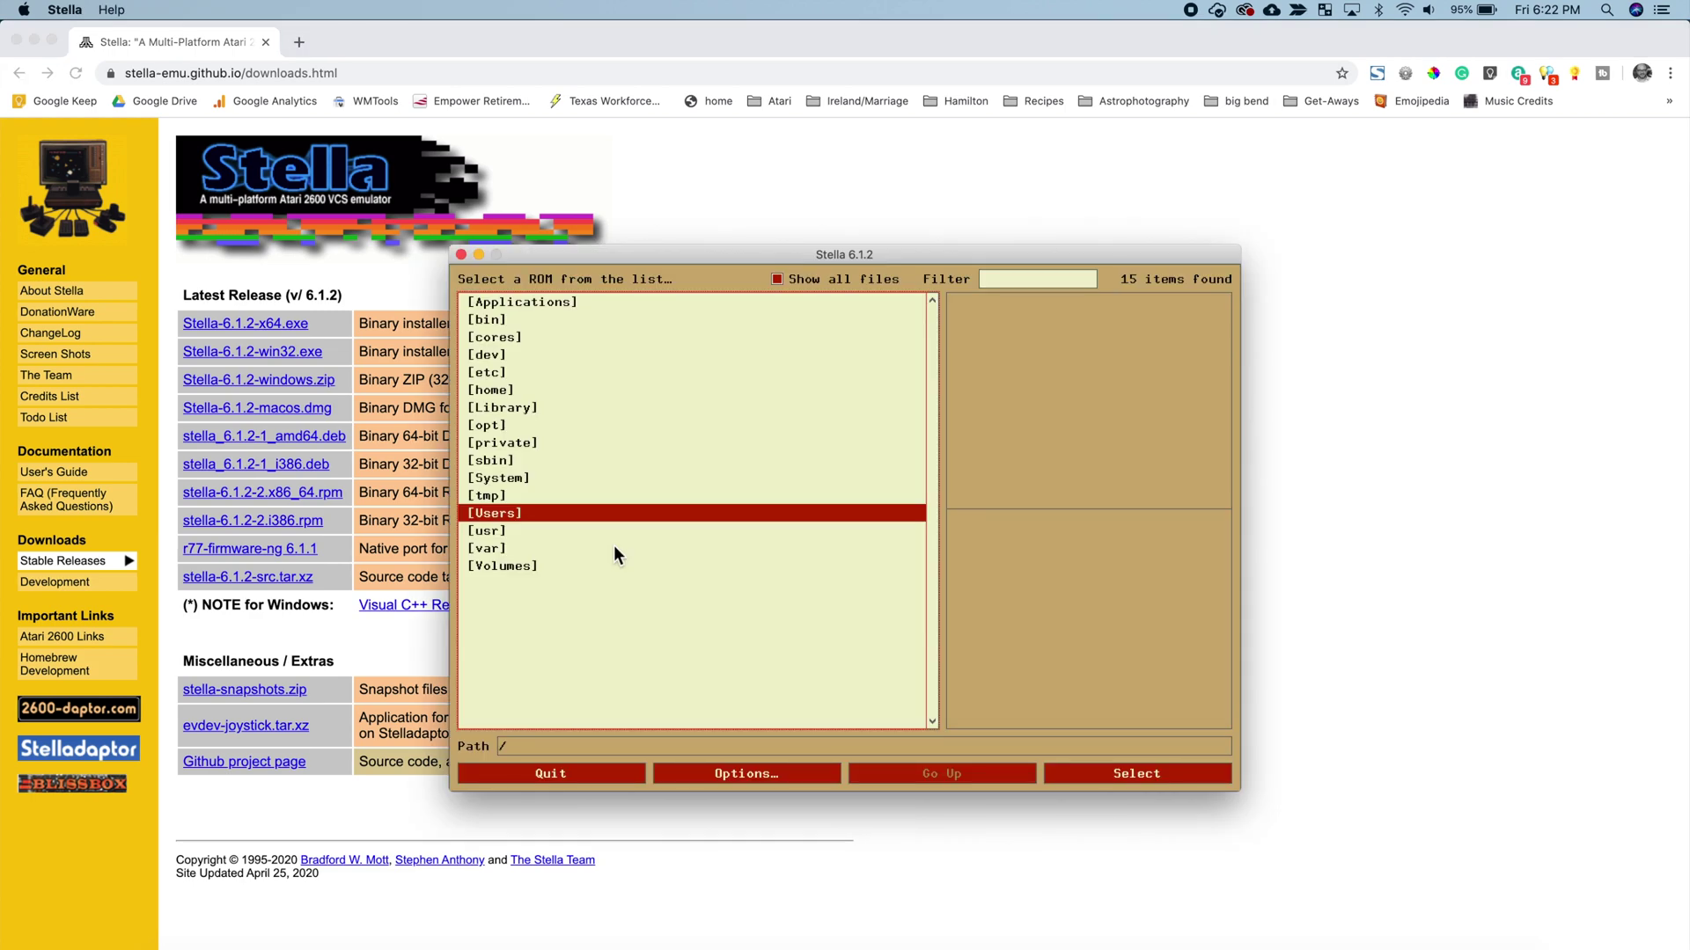
pyautogui.click(725, 187)
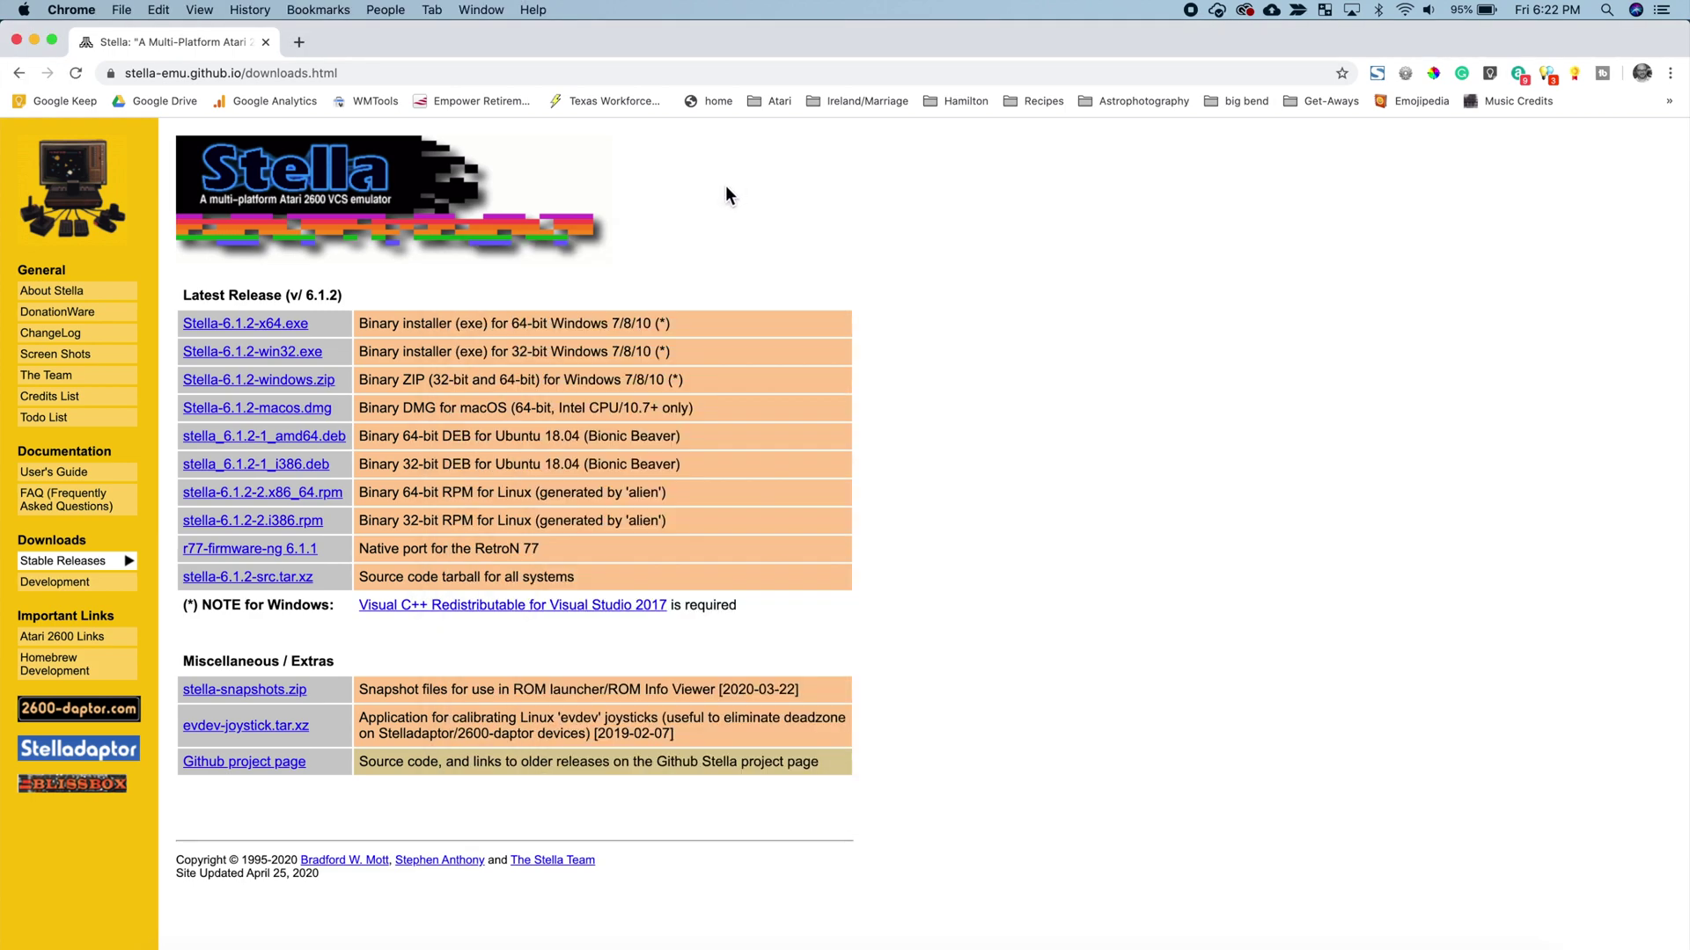
# - Download the Roms.rar V16.0 archive from AtariMania's Atari 2600 ROM Collection page
pyautogui.click(780, 103)
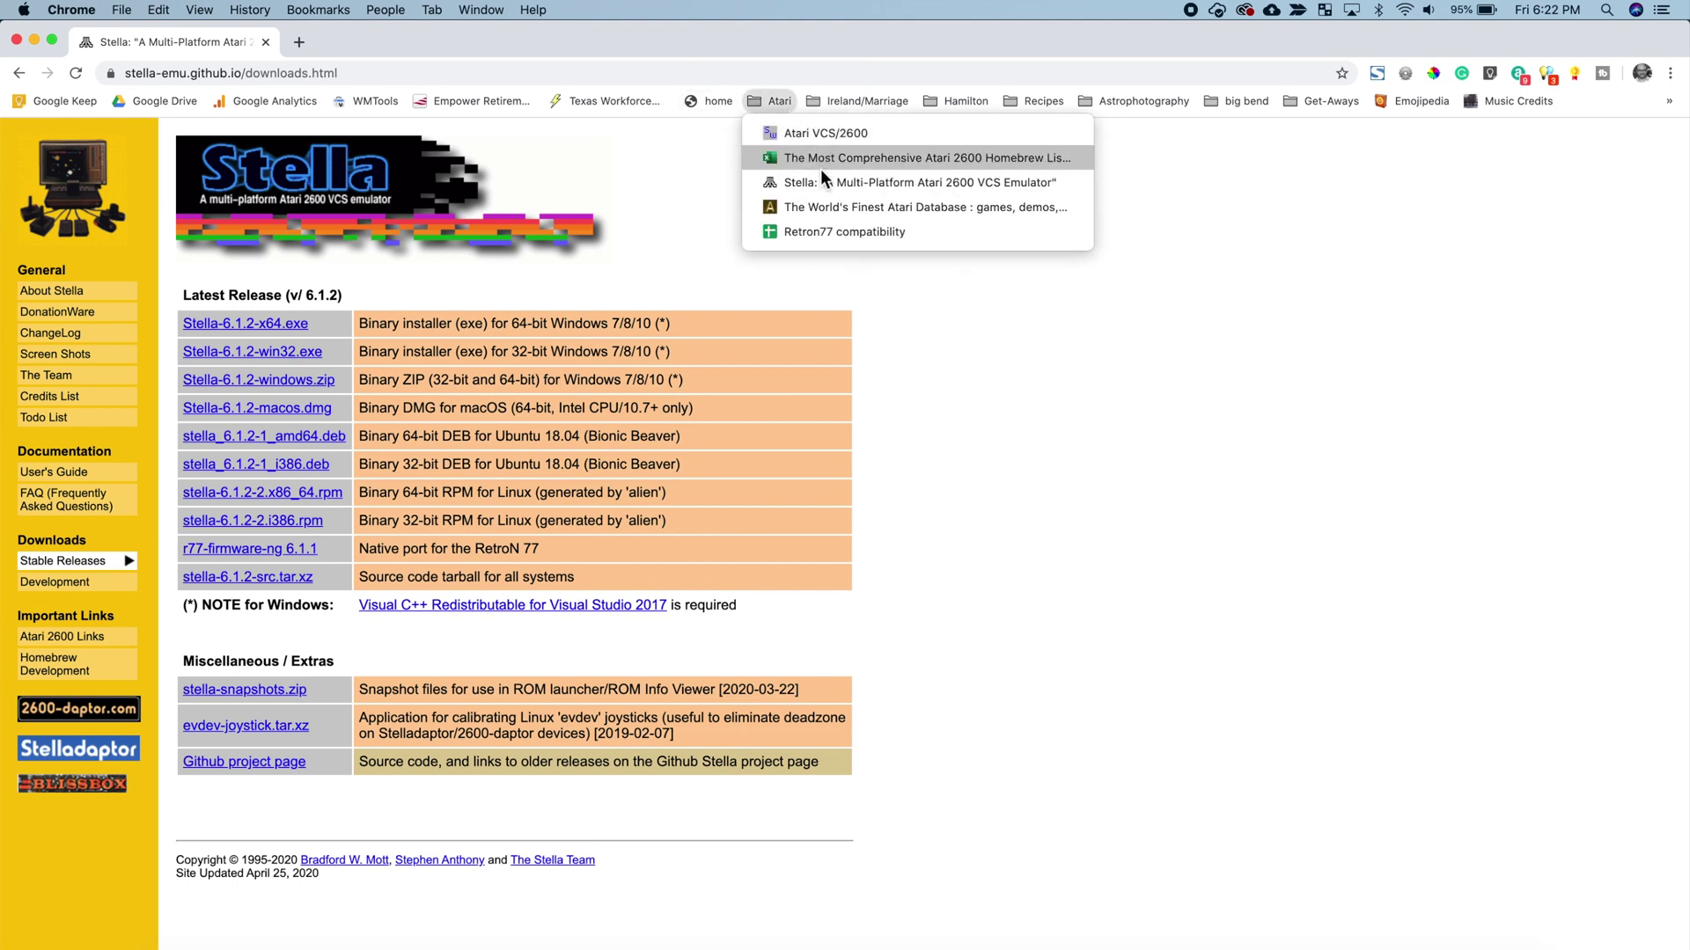
pyautogui.click(831, 213)
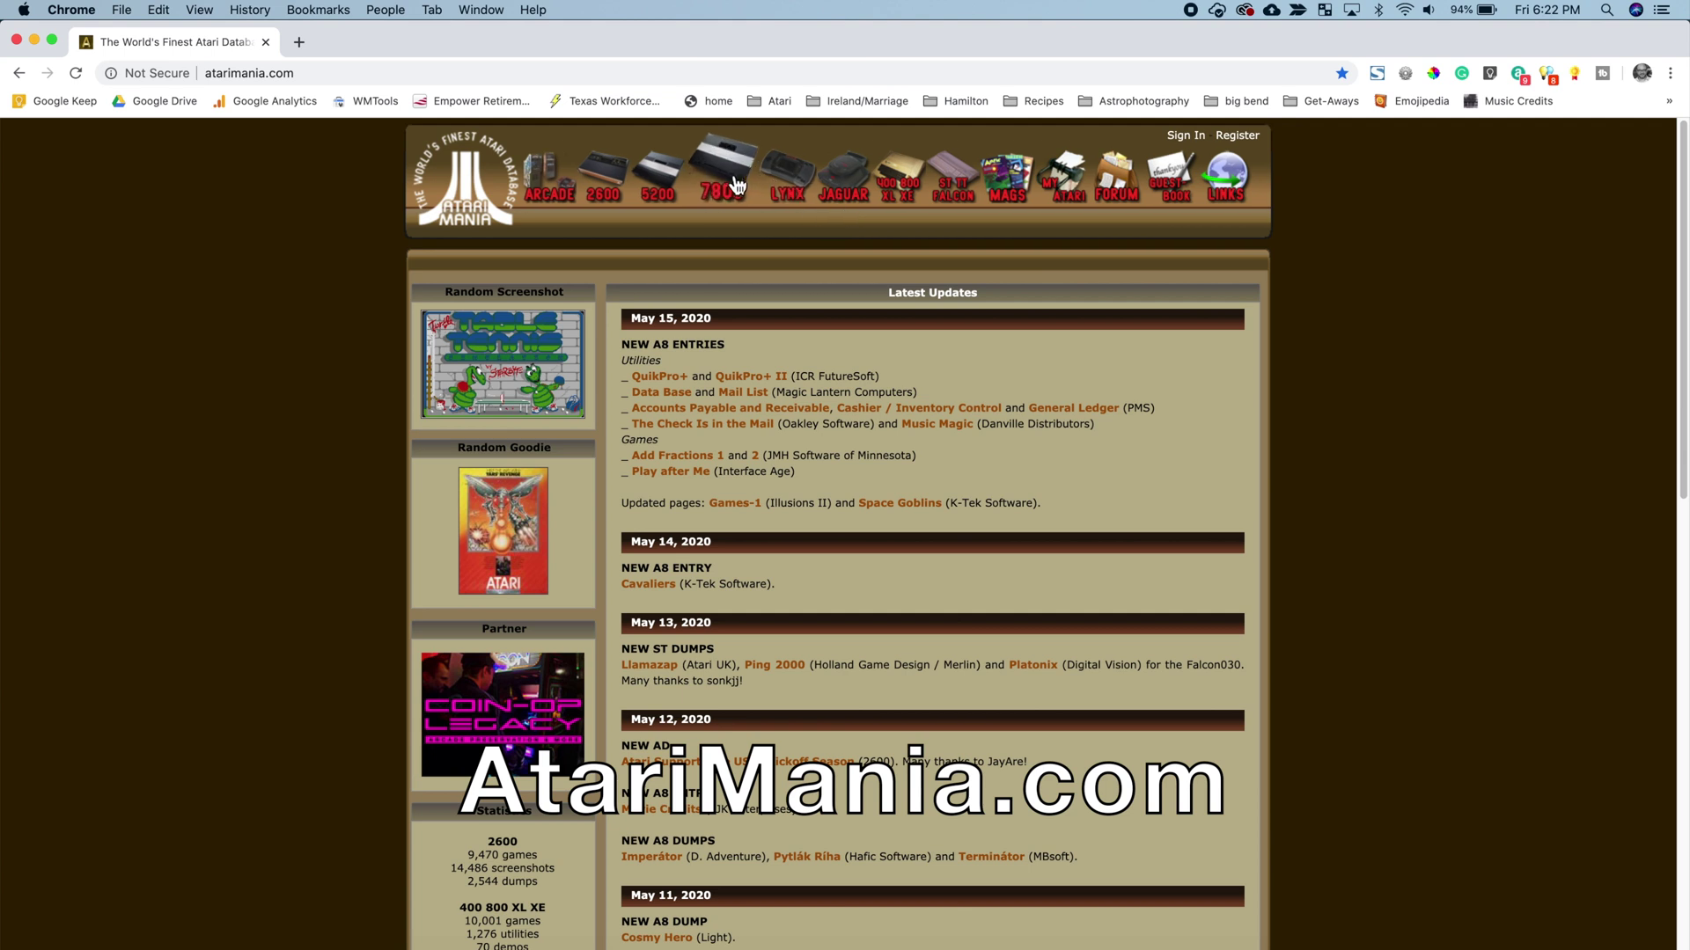
pyautogui.click(623, 208)
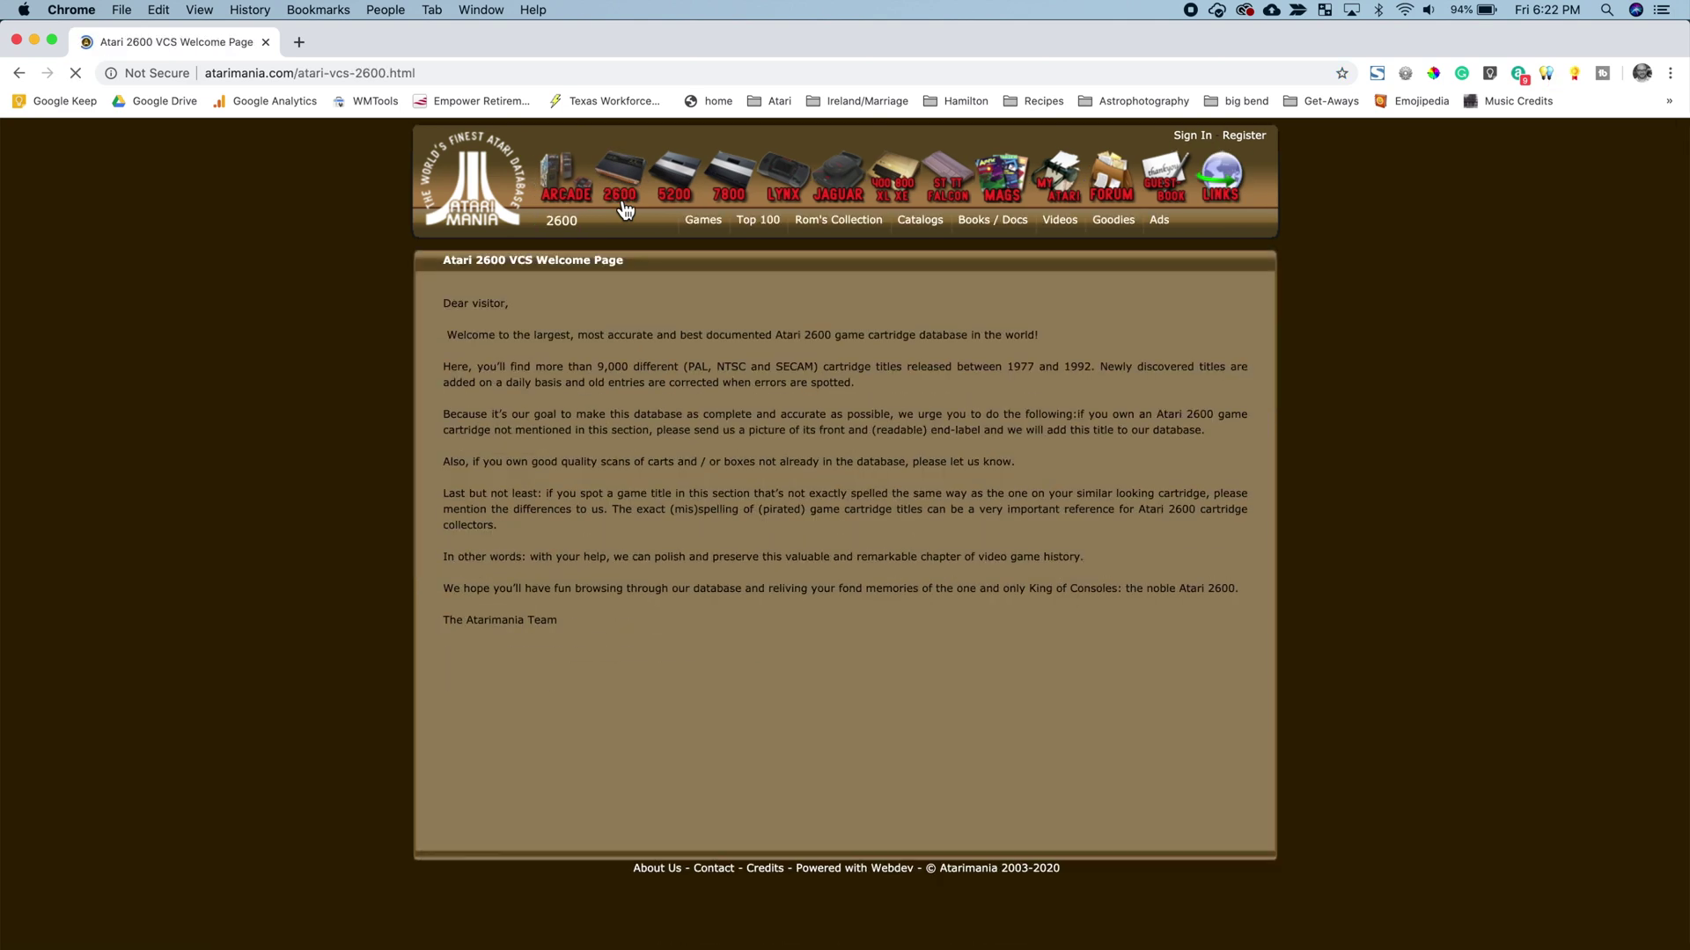
pyautogui.click(853, 233)
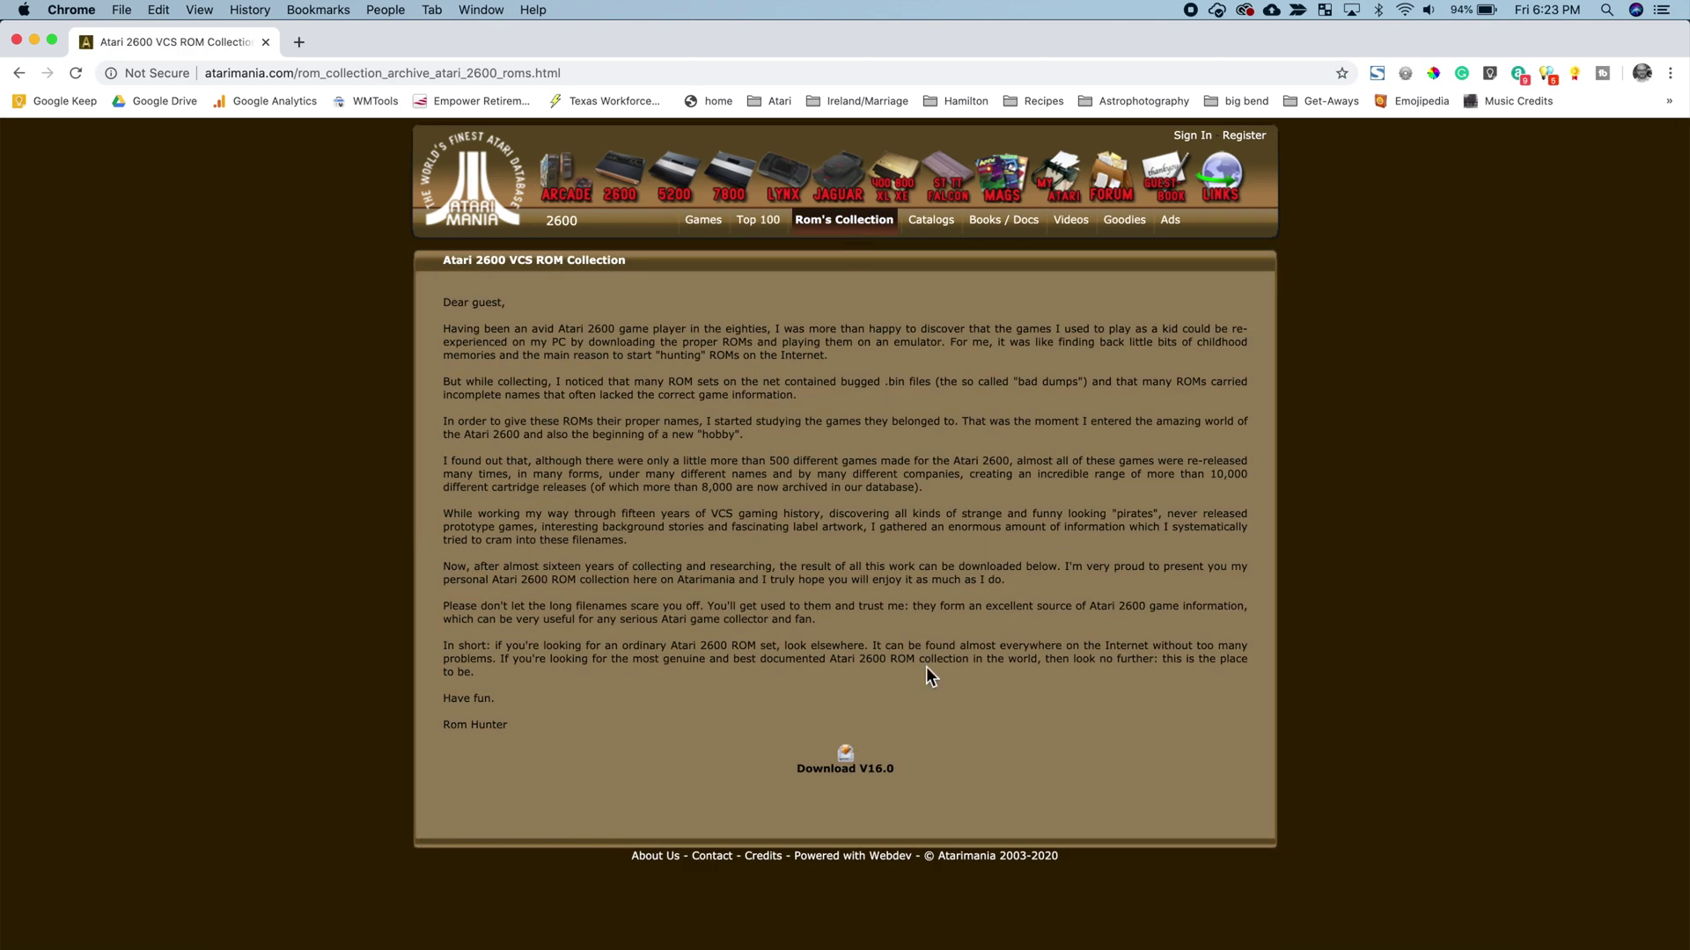
pyautogui.click(855, 778)
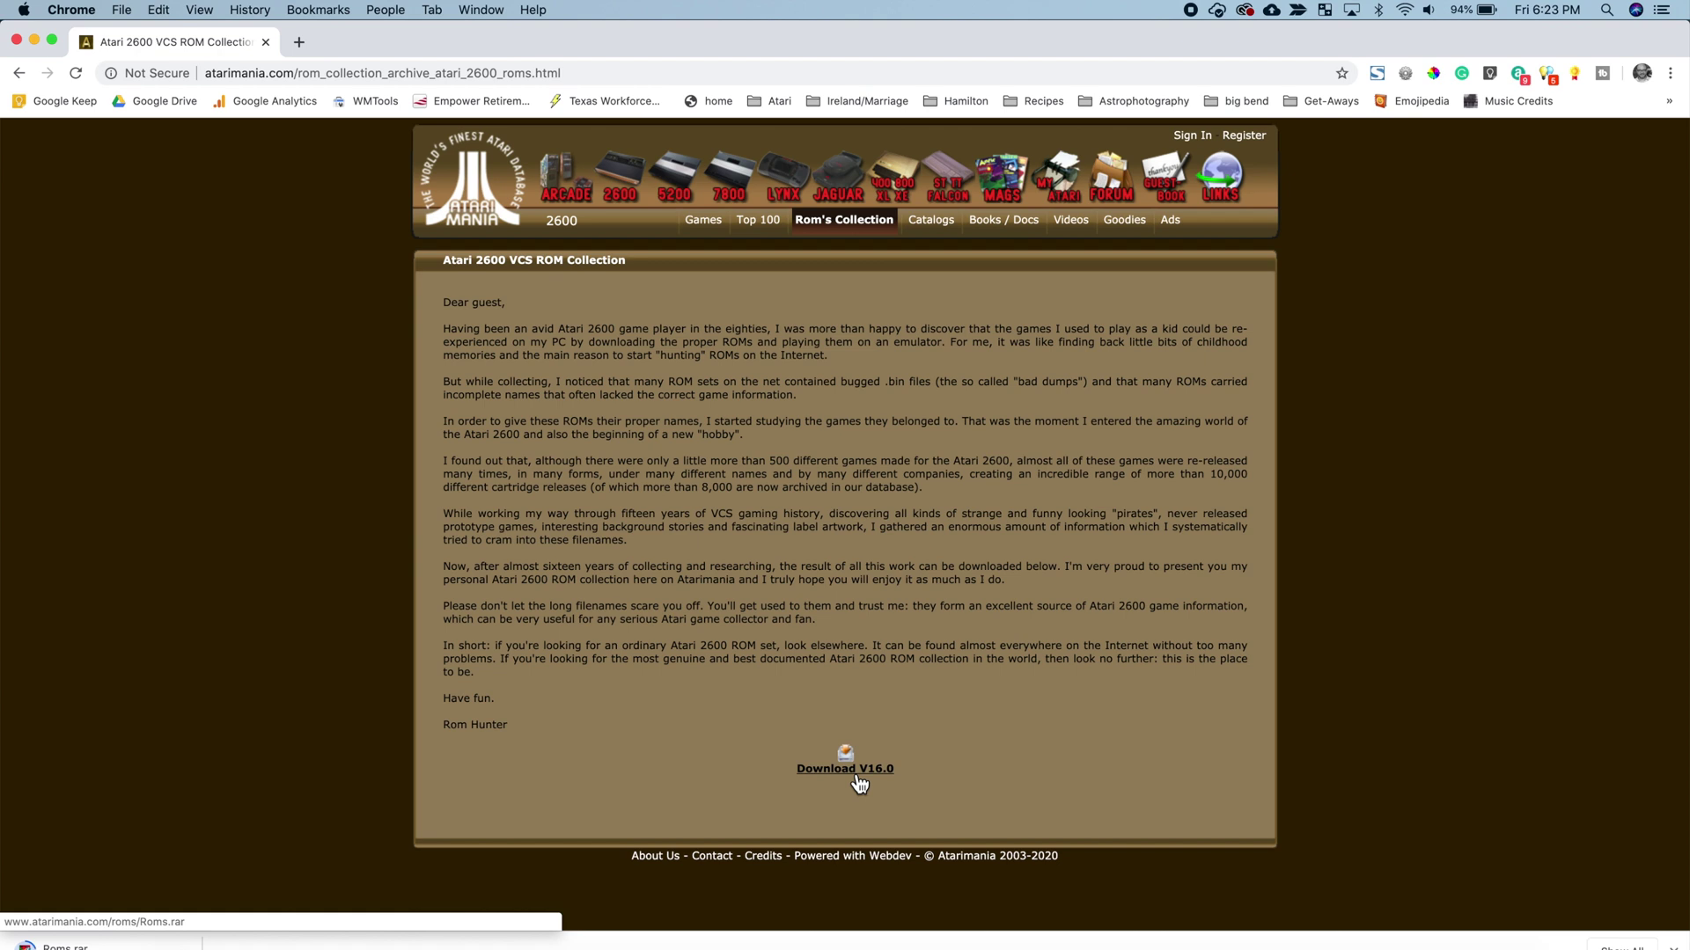
# - Extract Roms.rar with RAR Extractor Lite and open the Downloads folder from the Dock
pyautogui.click(857, 780)
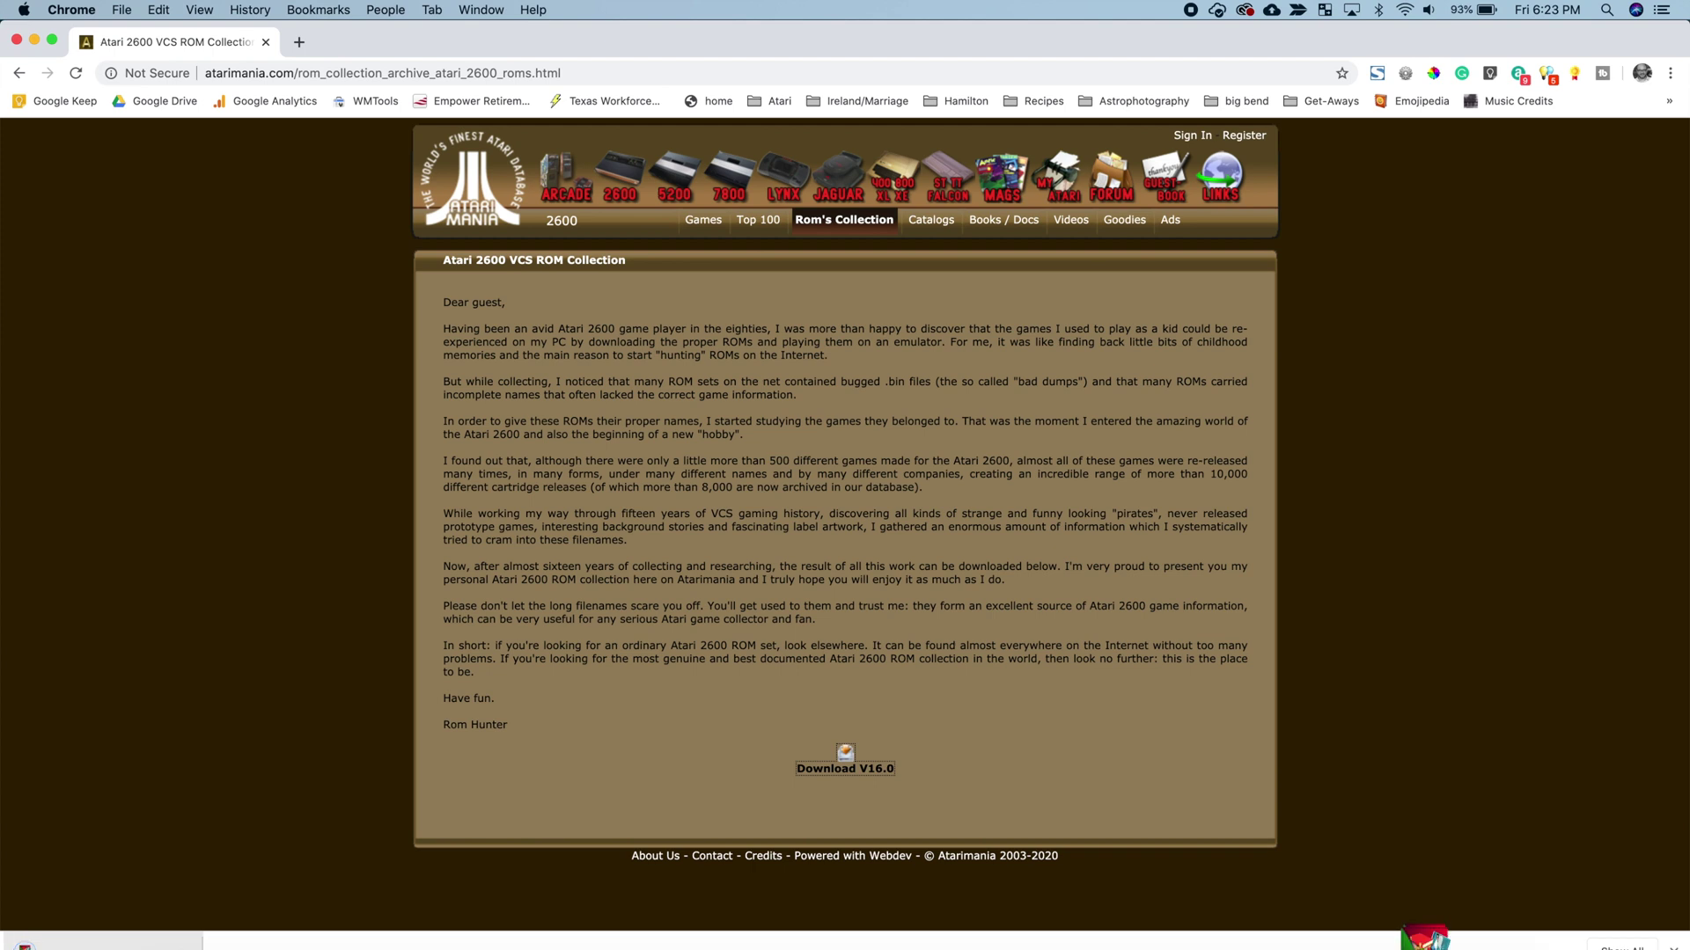
pyautogui.click(53, 945)
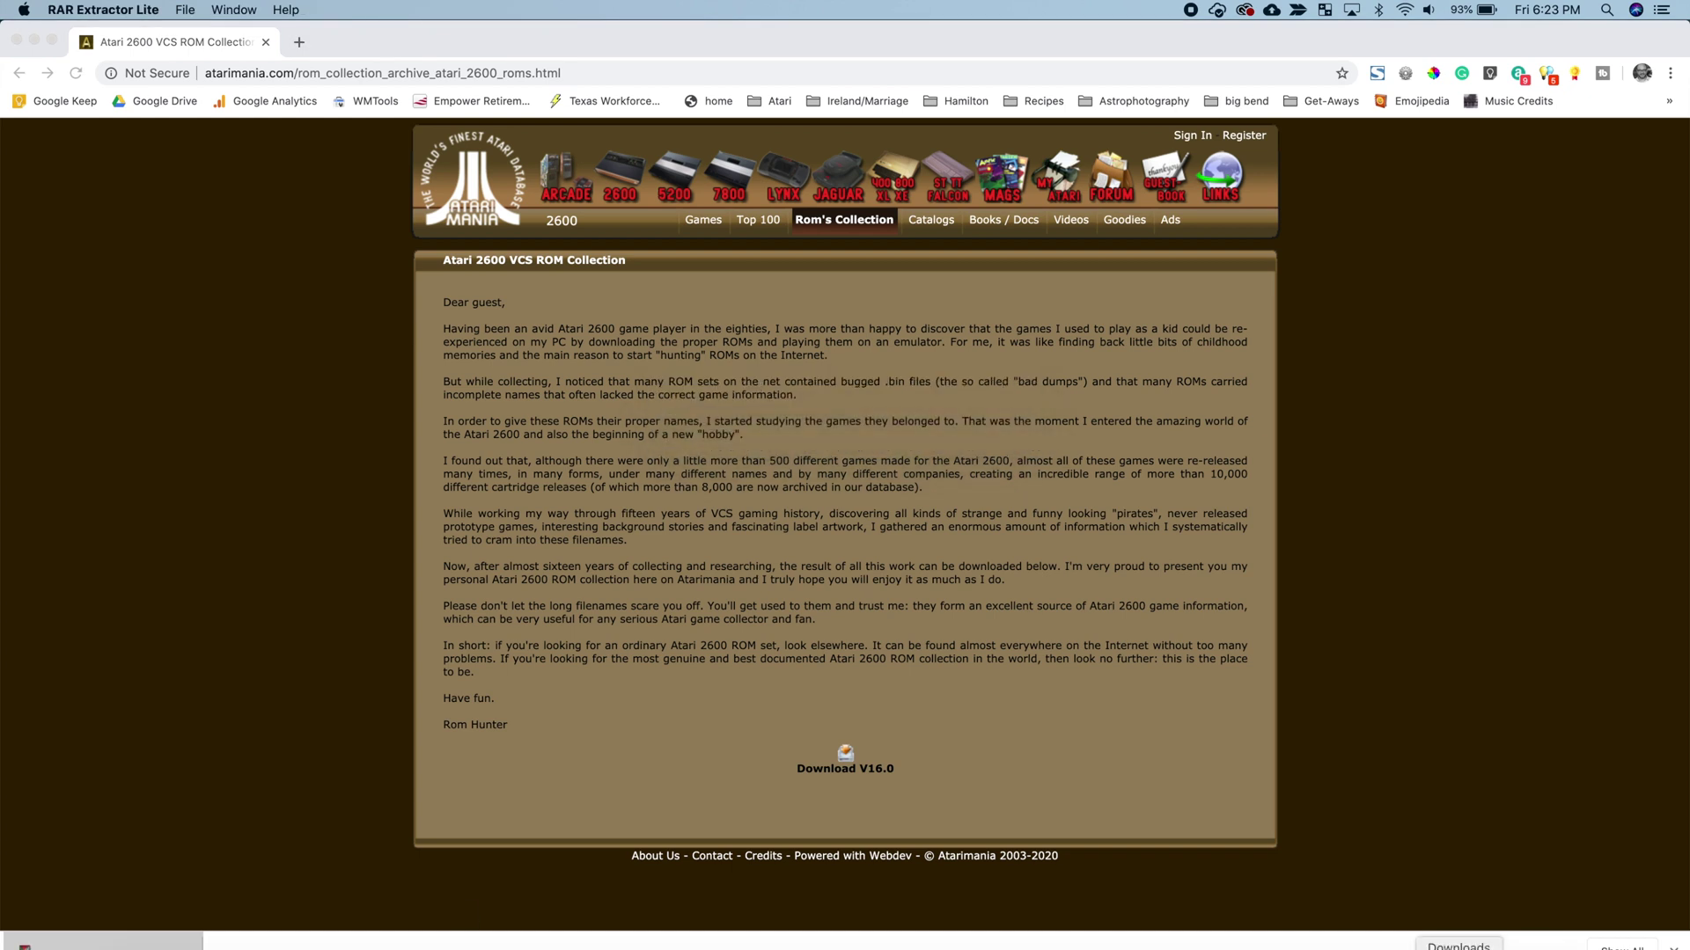
pyautogui.rightClick(1501, 945)
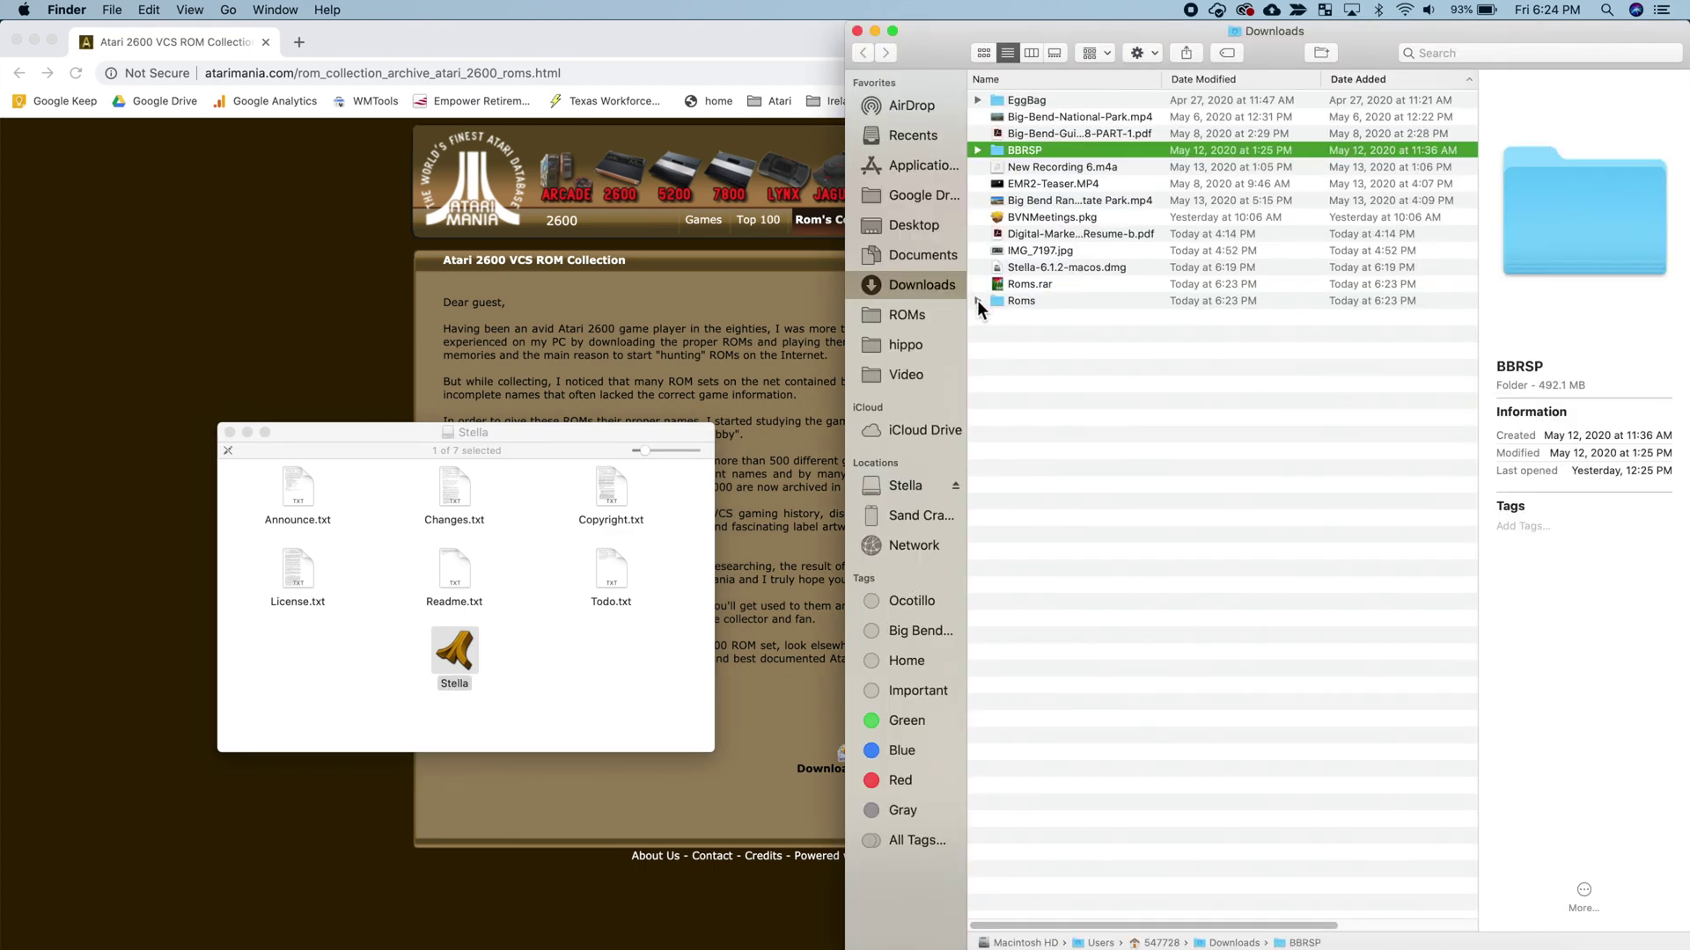
# - Expand the Roms folder and unzip HC ROMS.zip into an HC ROMS folder
pyautogui.click(977, 301)
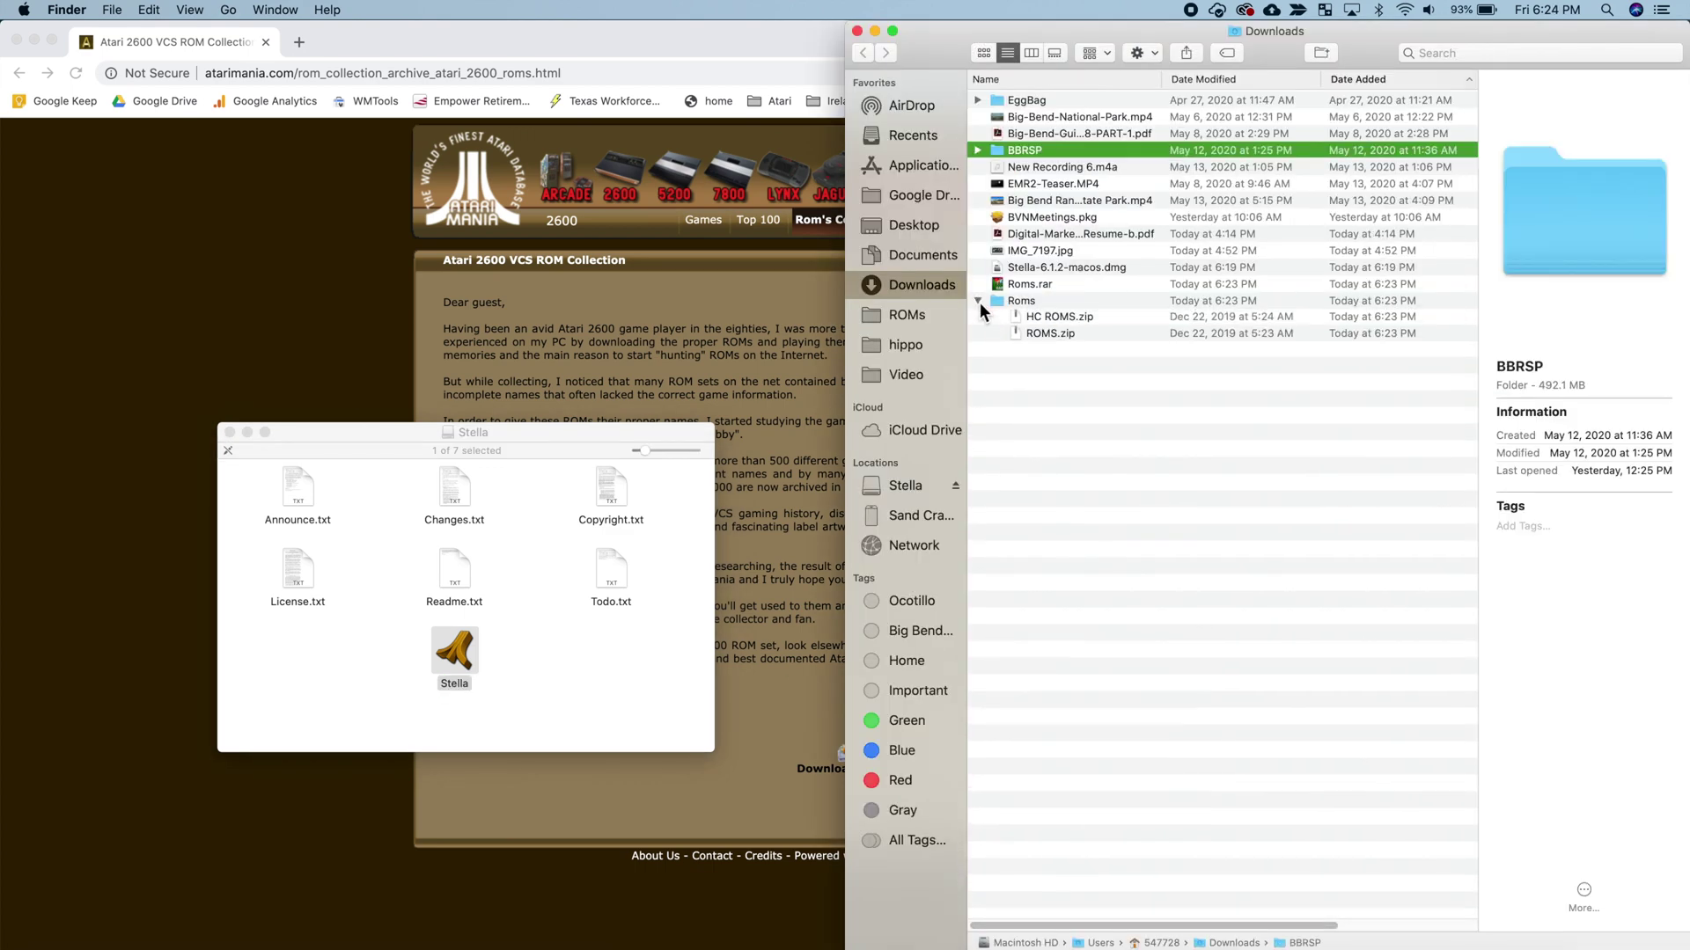
pyautogui.doubleClick(1054, 318)
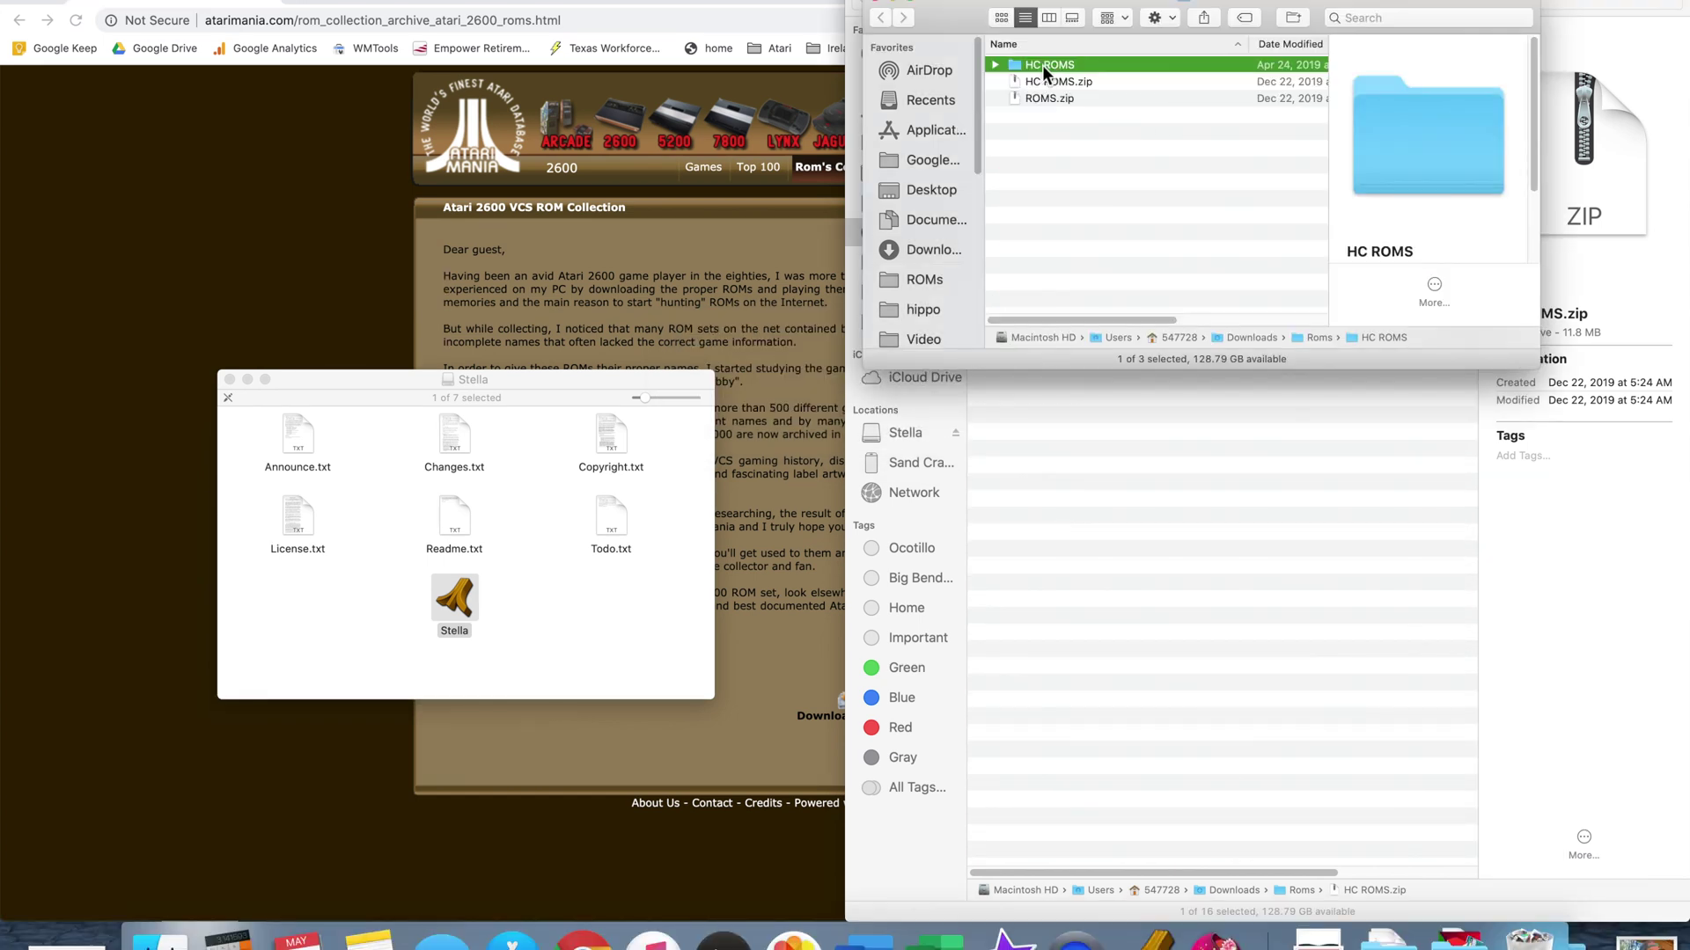
pyautogui.click(996, 65)
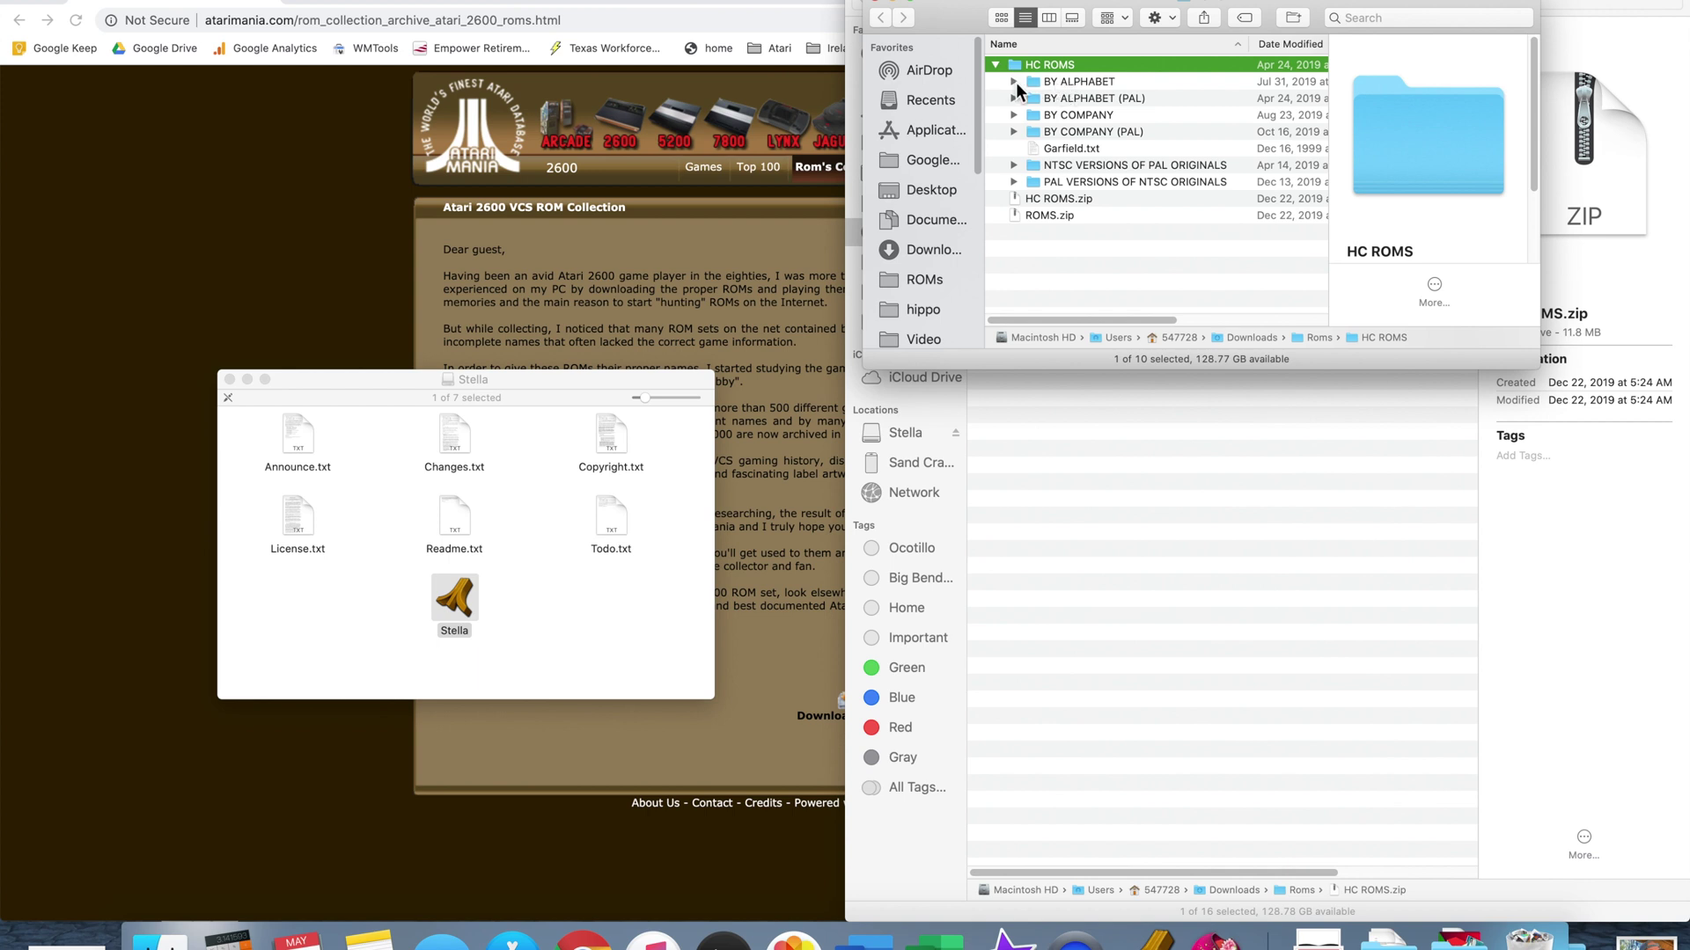
# - Browse the BY ALPHABET A-G ROM files, collapse HC ROMS, and launch Stella from the Dock
pyautogui.click(1013, 81)
pyautogui.click(1032, 116)
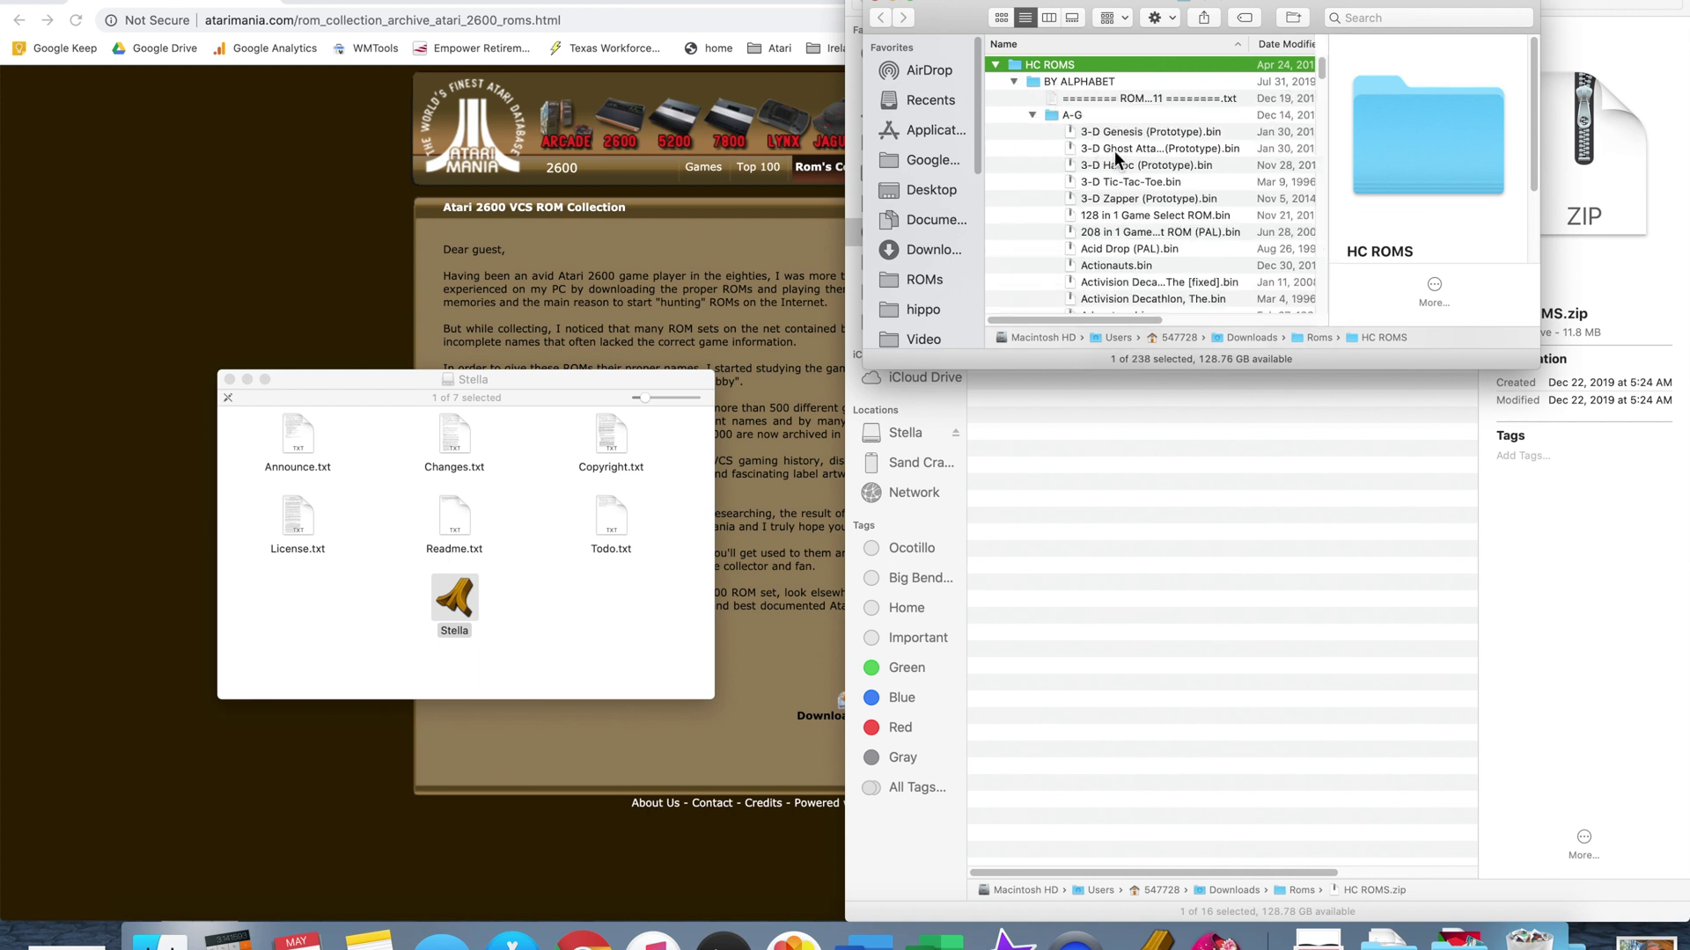
pyautogui.scroll(-3, 1120, 164)
pyautogui.scroll(3, 1120, 165)
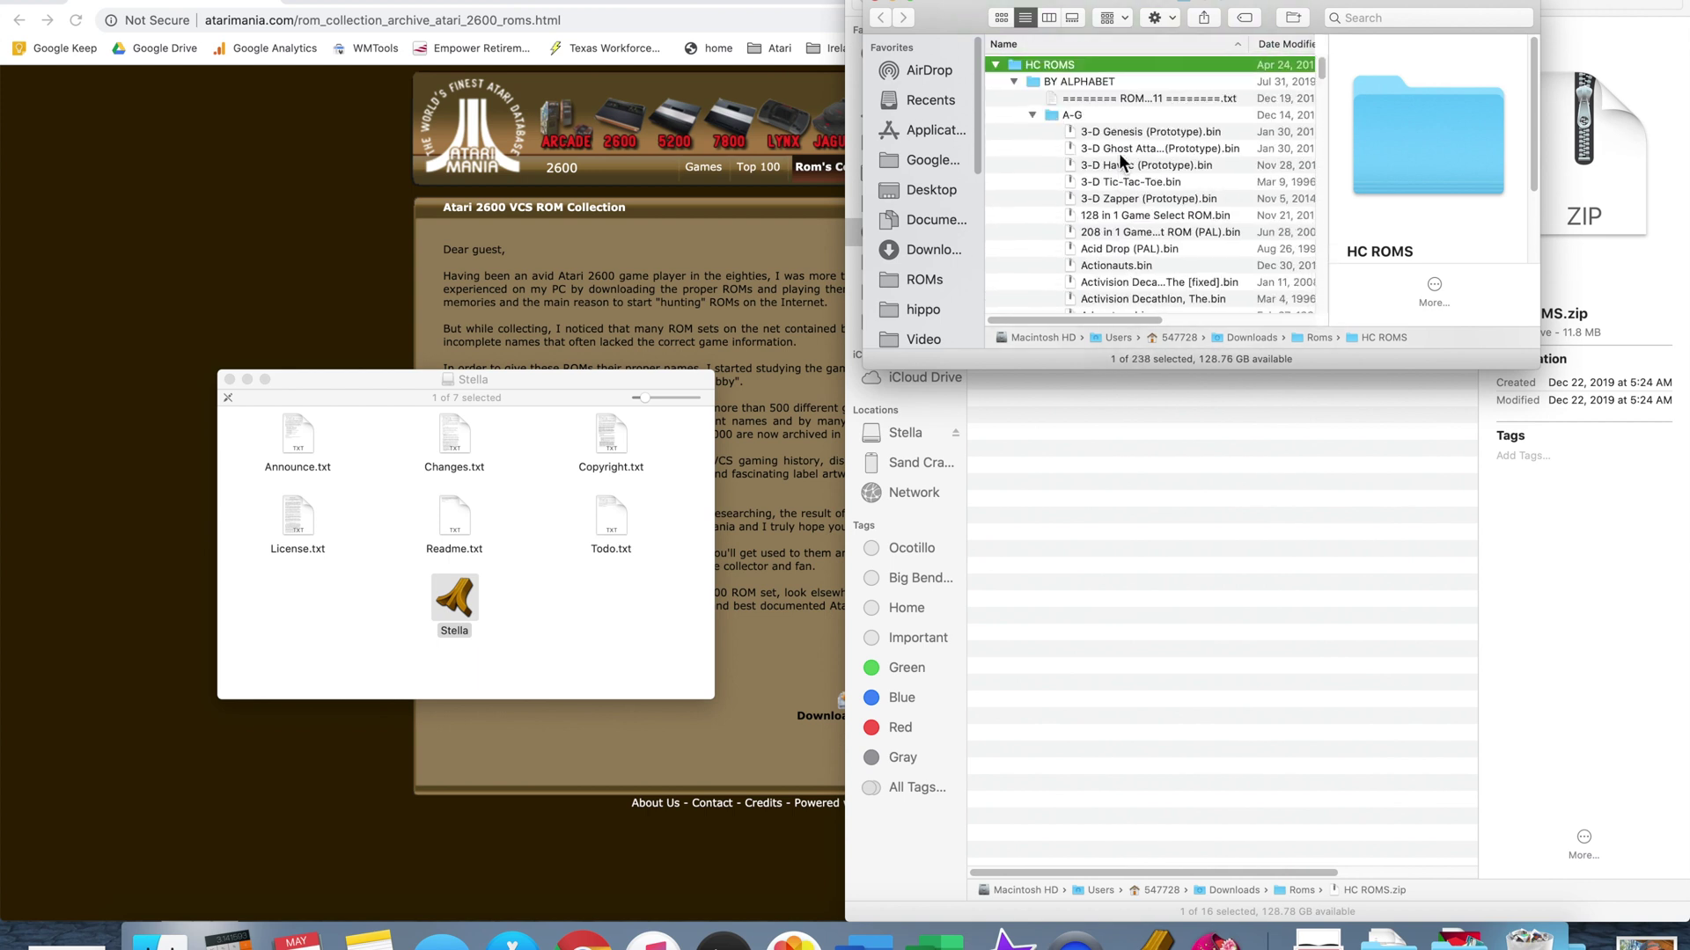
pyautogui.click(994, 66)
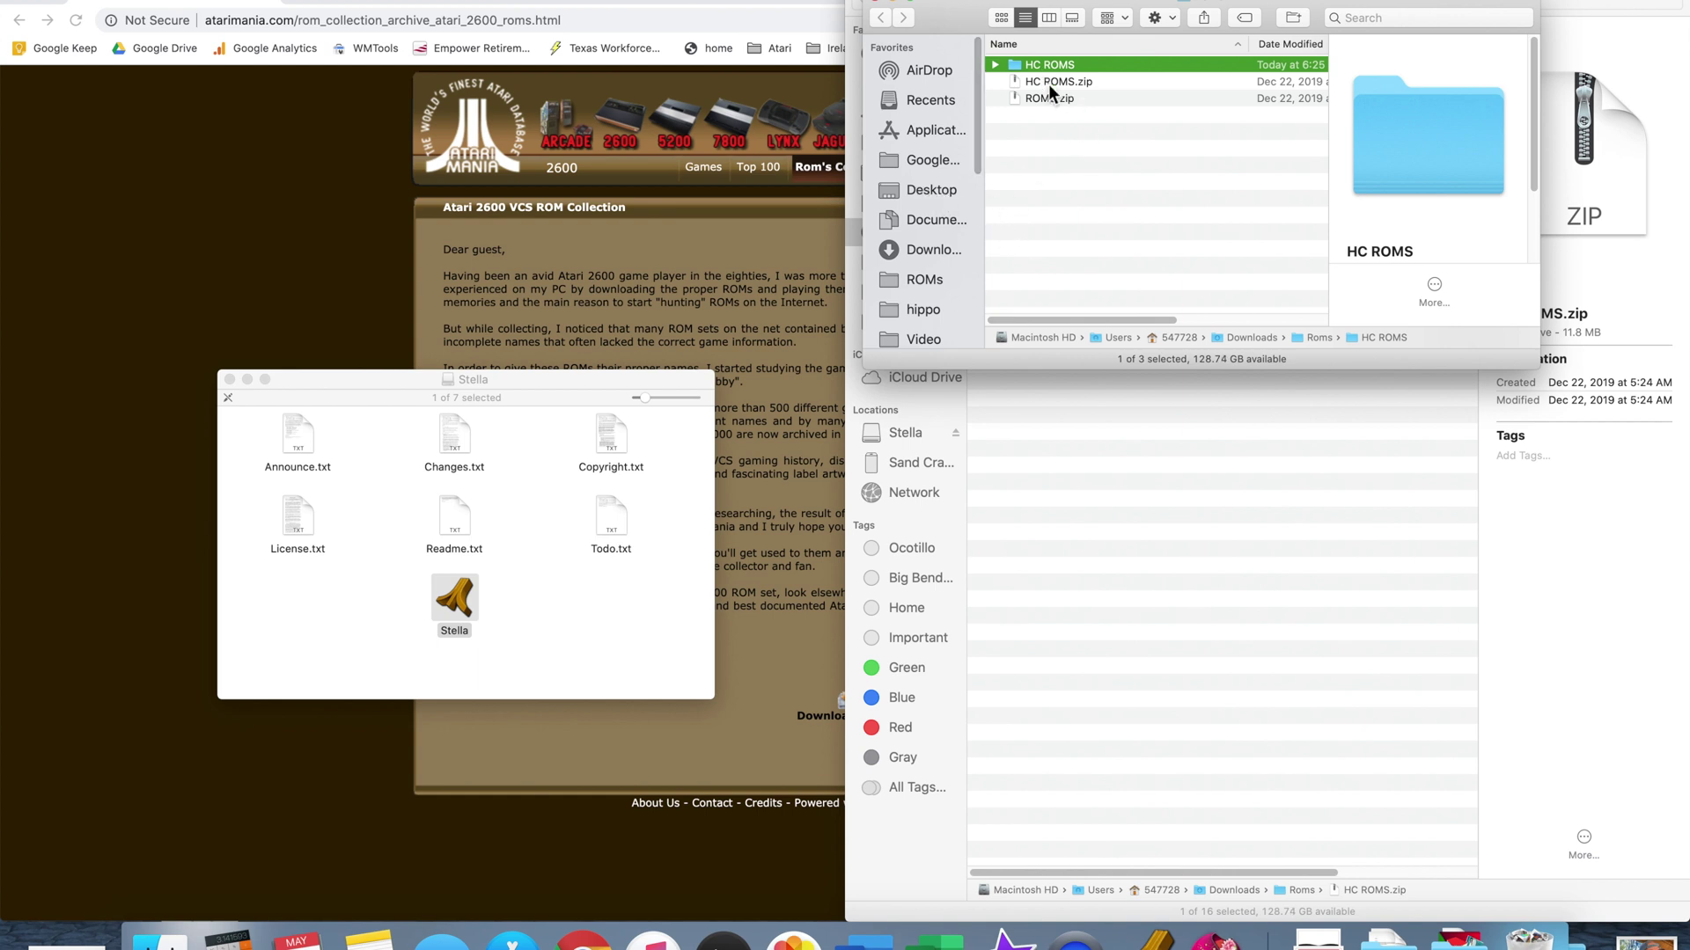
pyautogui.click(1160, 934)
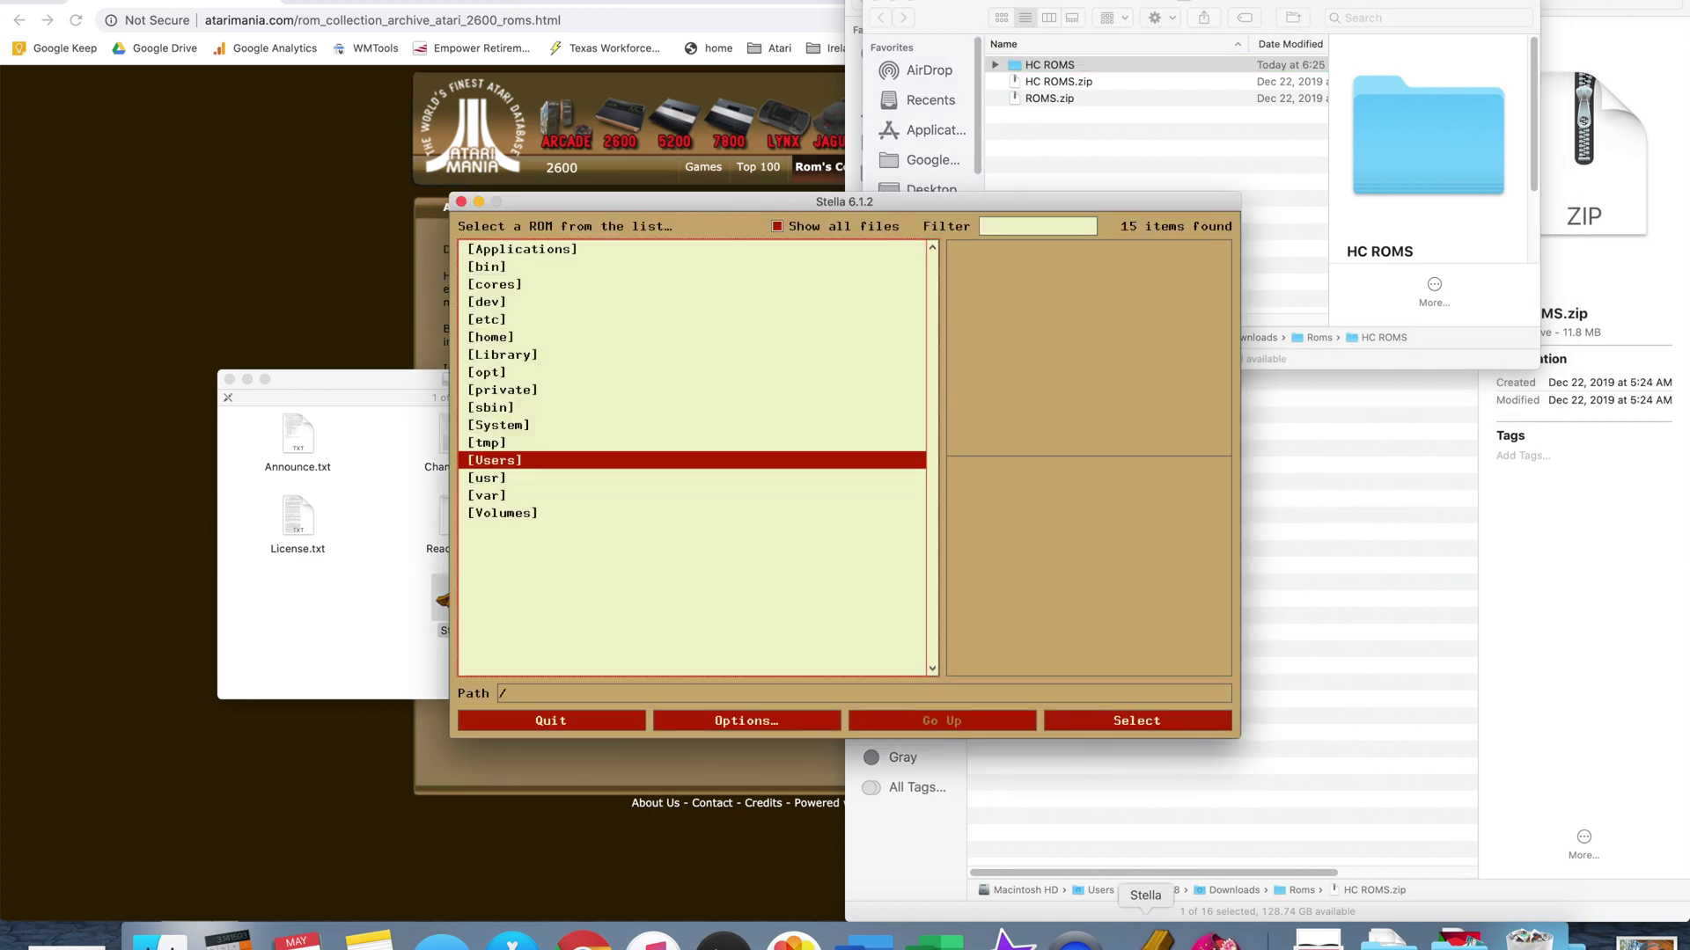
# - Browse Stella to Users > home > Downloads > Roms > HC ROMS > BY ALPHABET > A-G, allowing Downloads access
pyautogui.doubleClick(500, 459)
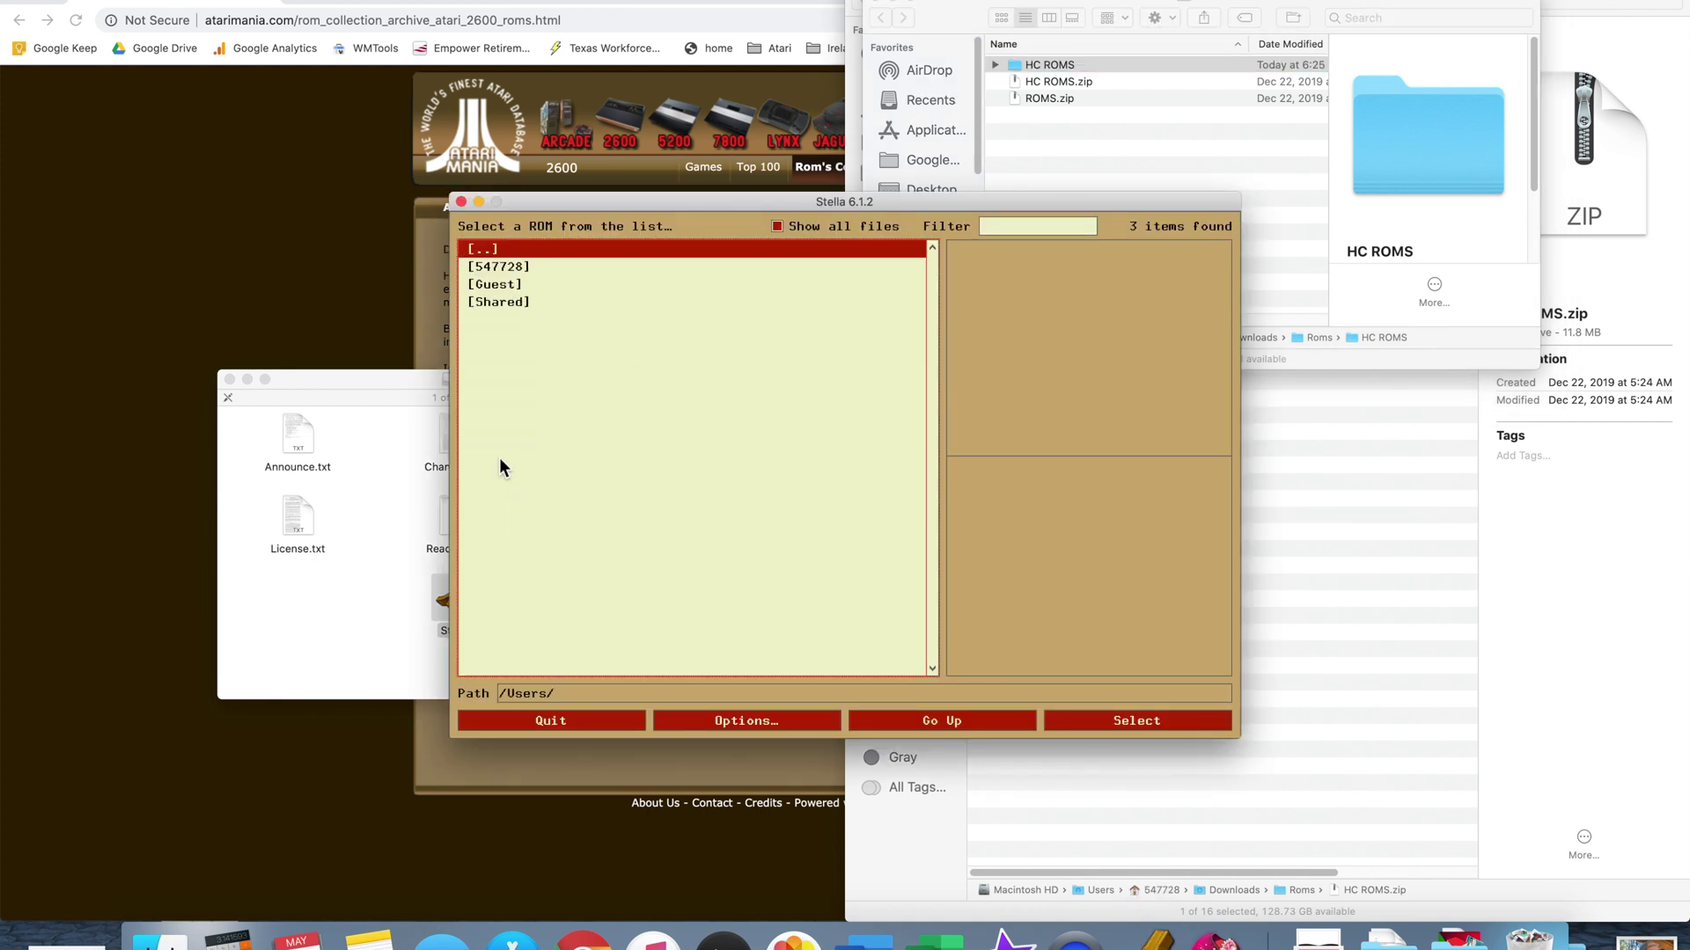
pyautogui.doubleClick(491, 262)
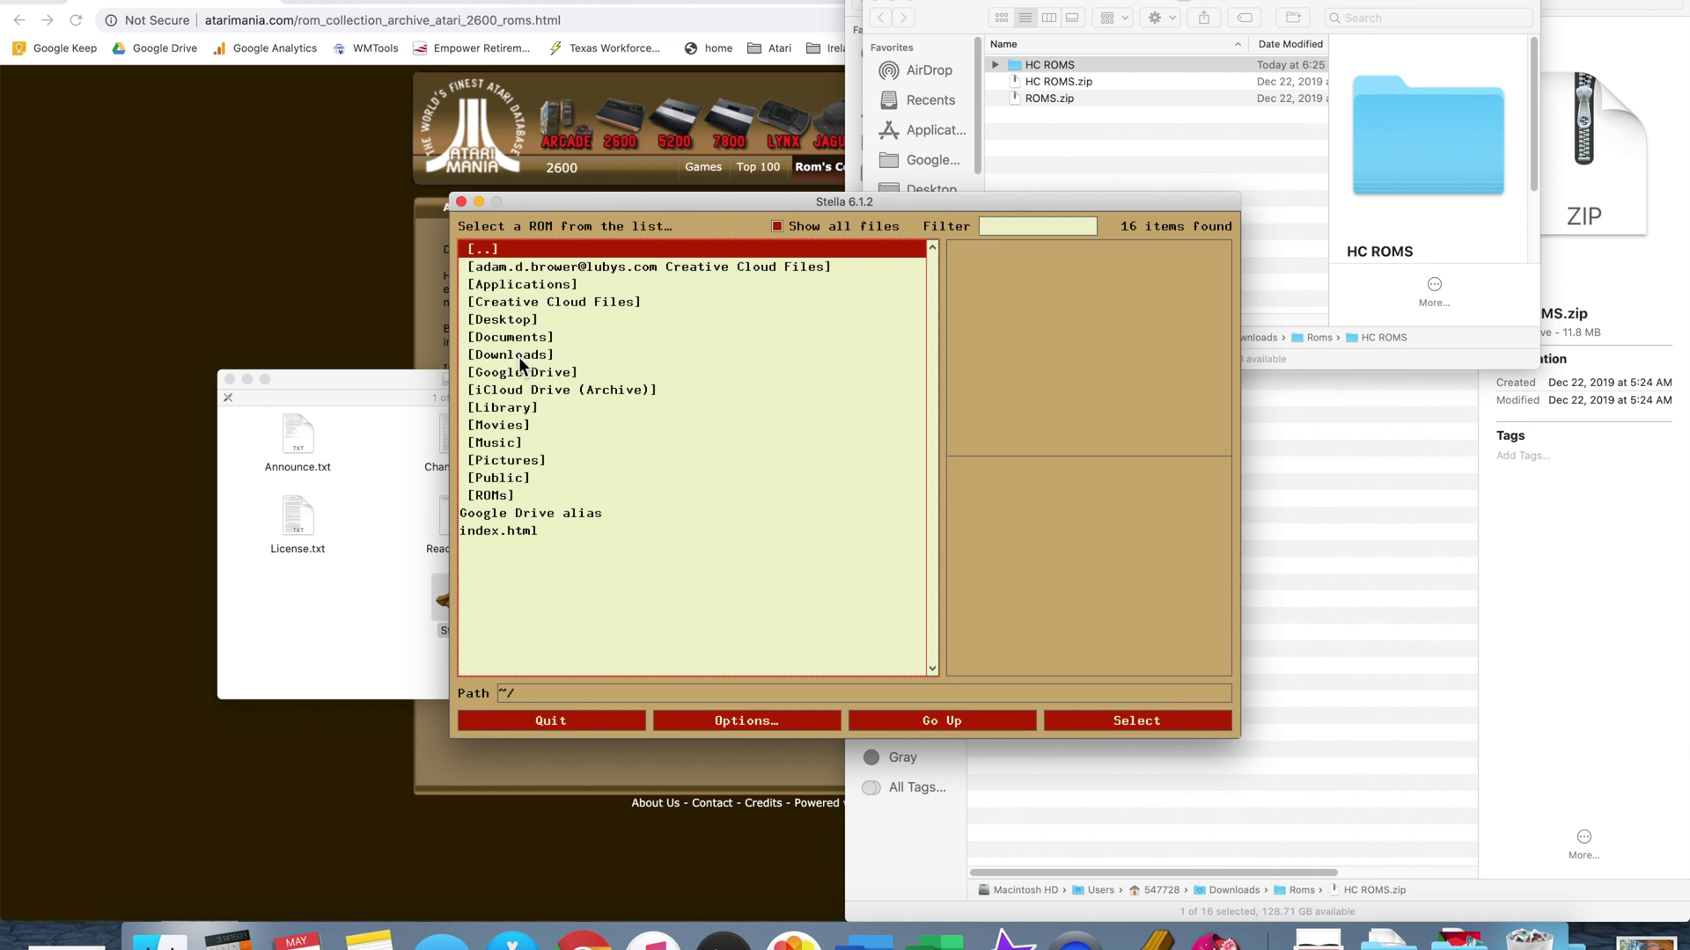
pyautogui.doubleClick(519, 354)
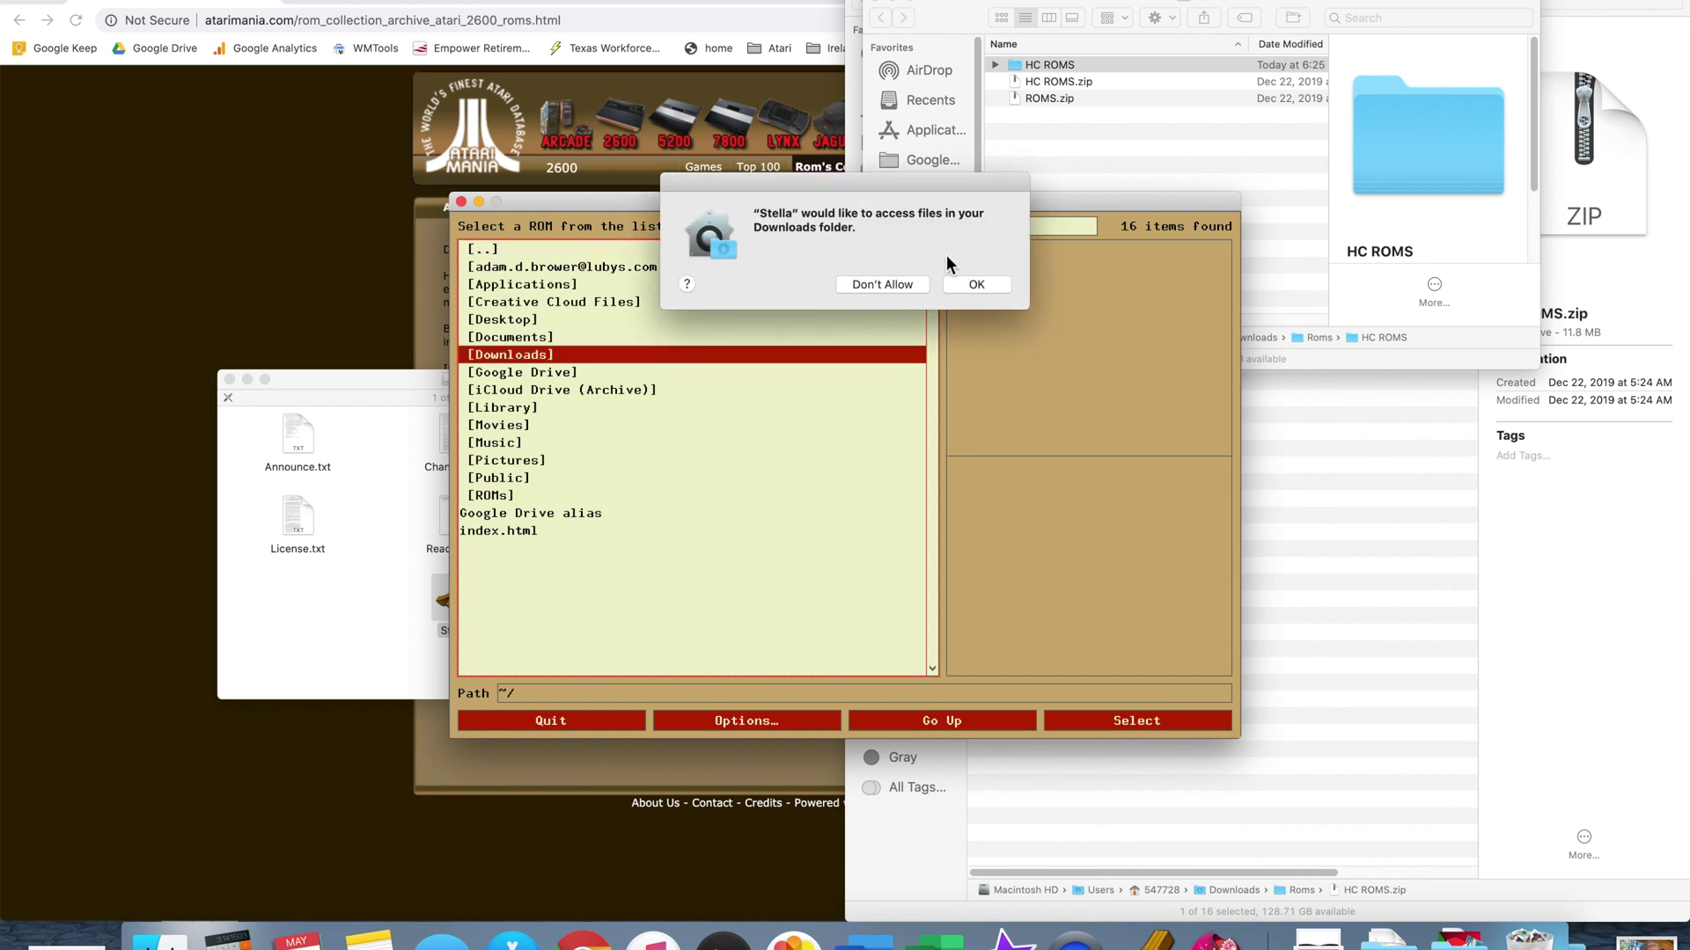
pyautogui.click(977, 285)
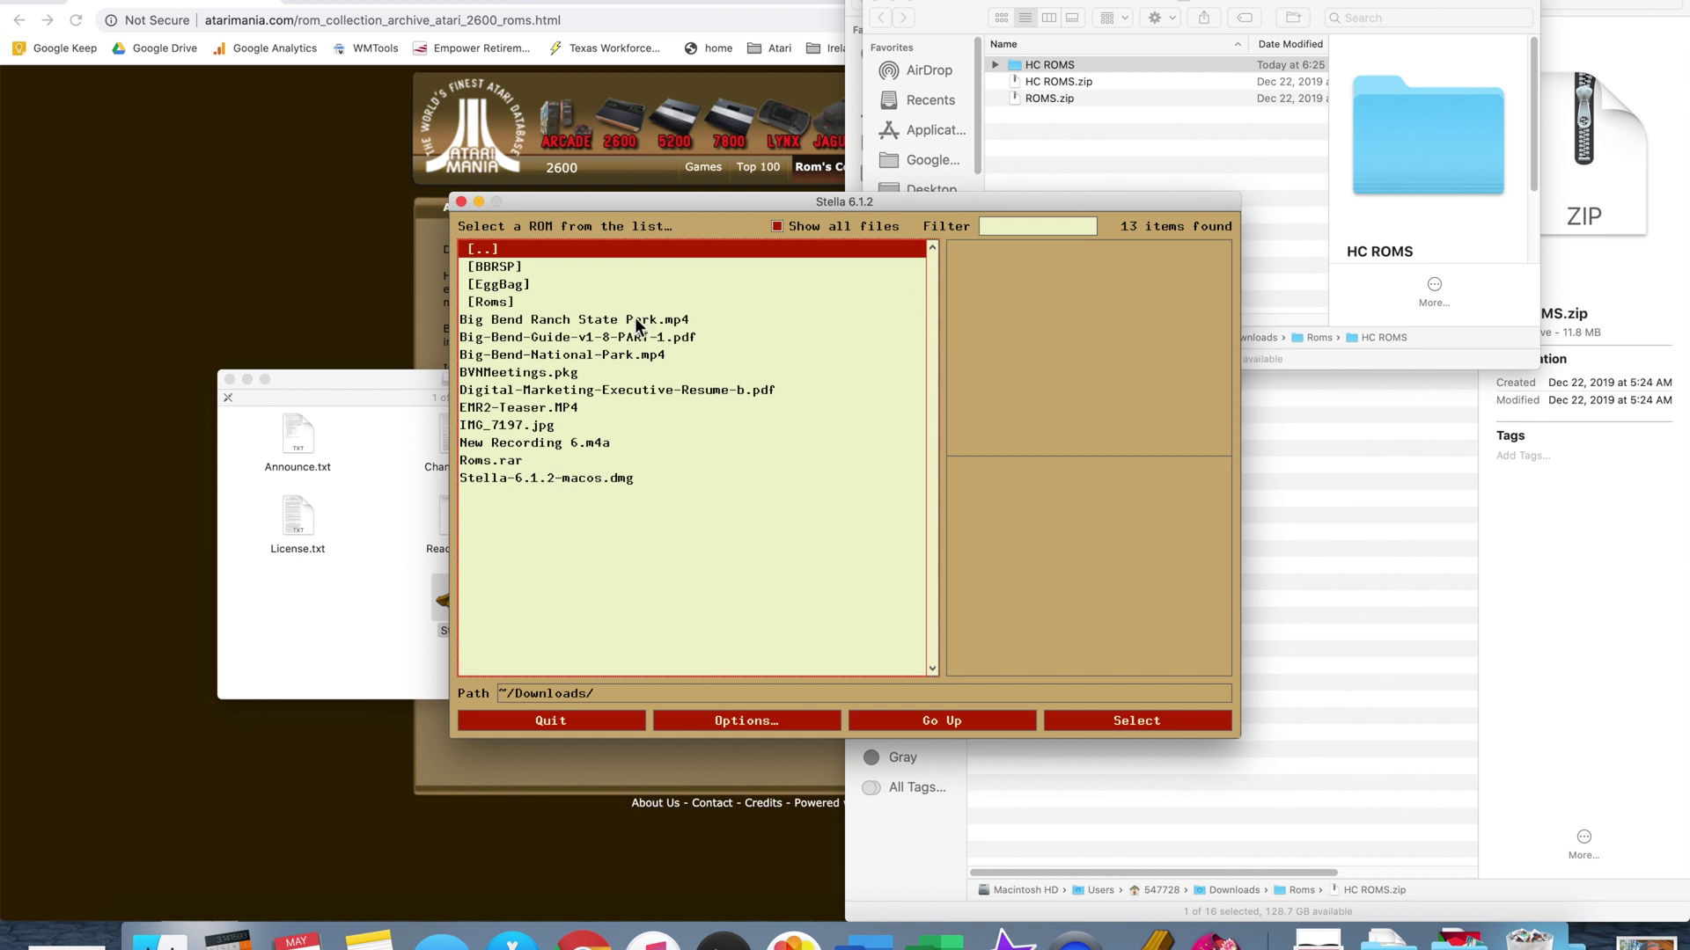
pyautogui.click(496, 305)
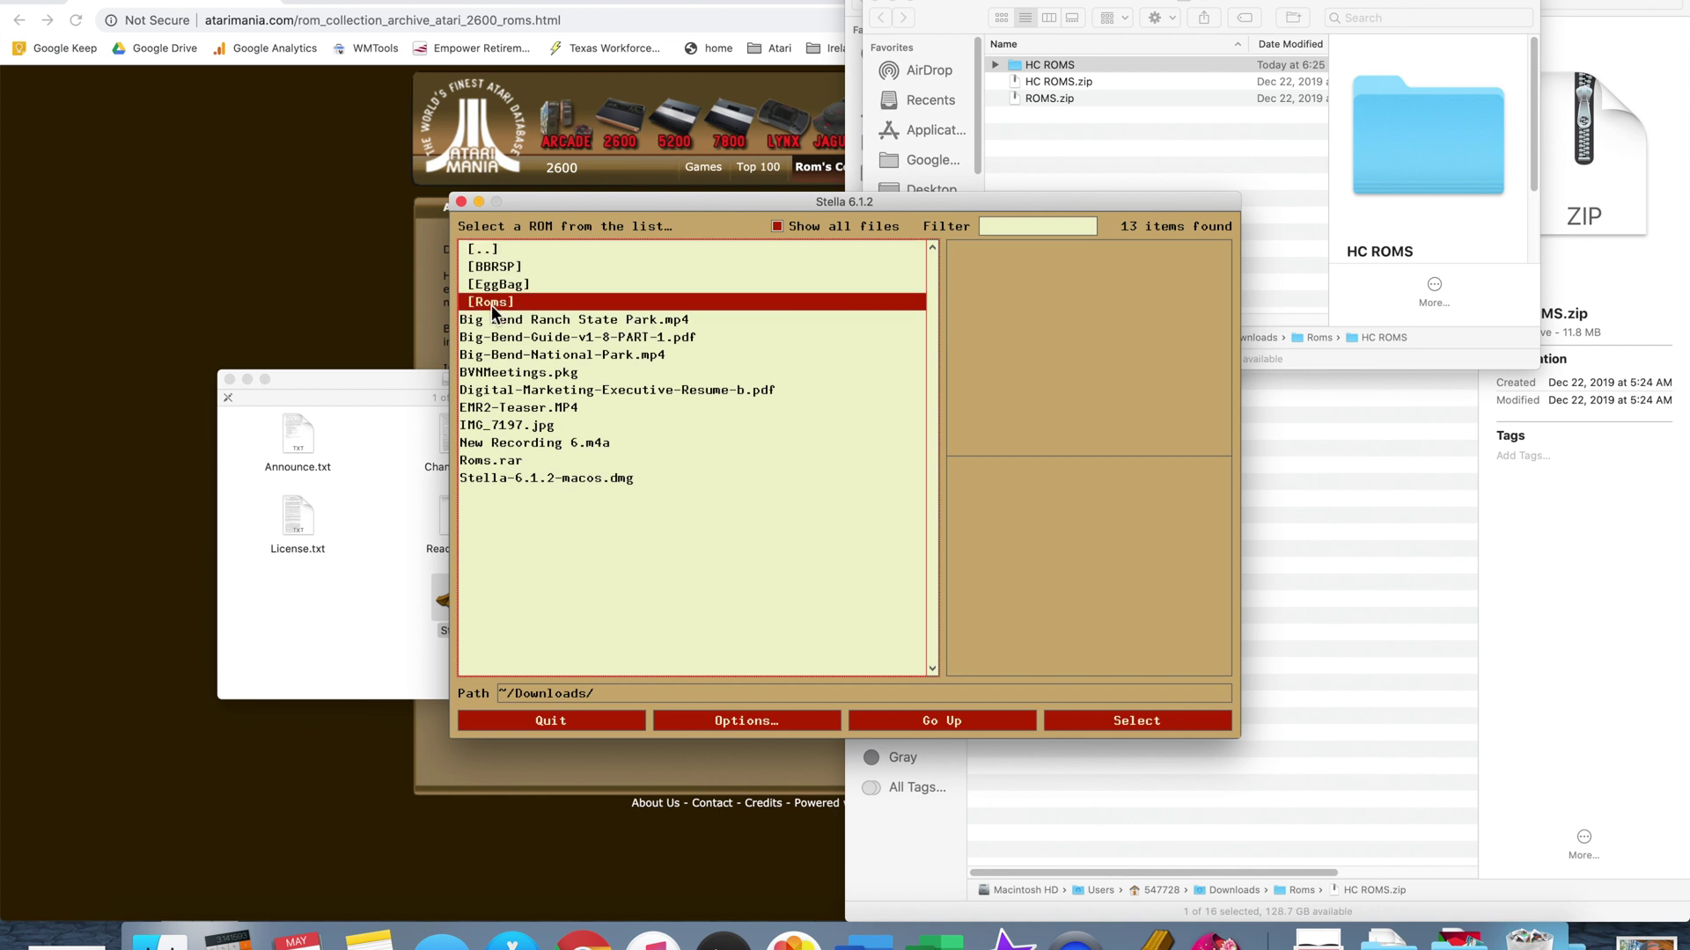
pyautogui.doubleClick(499, 305)
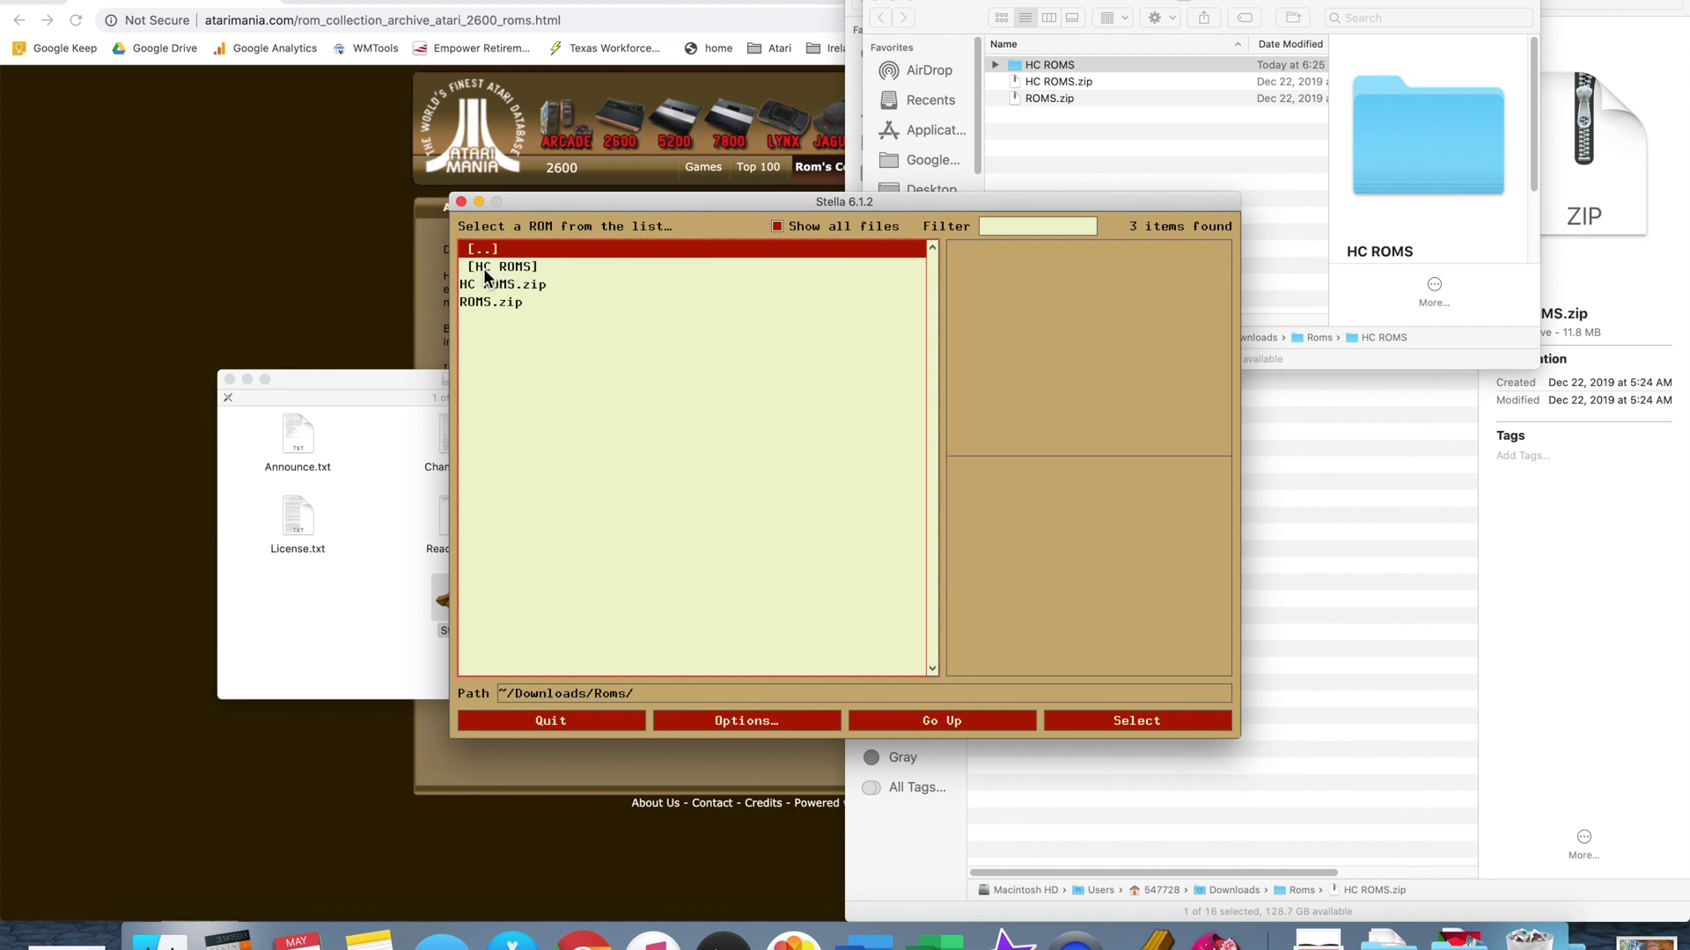
pyautogui.doubleClick(520, 269)
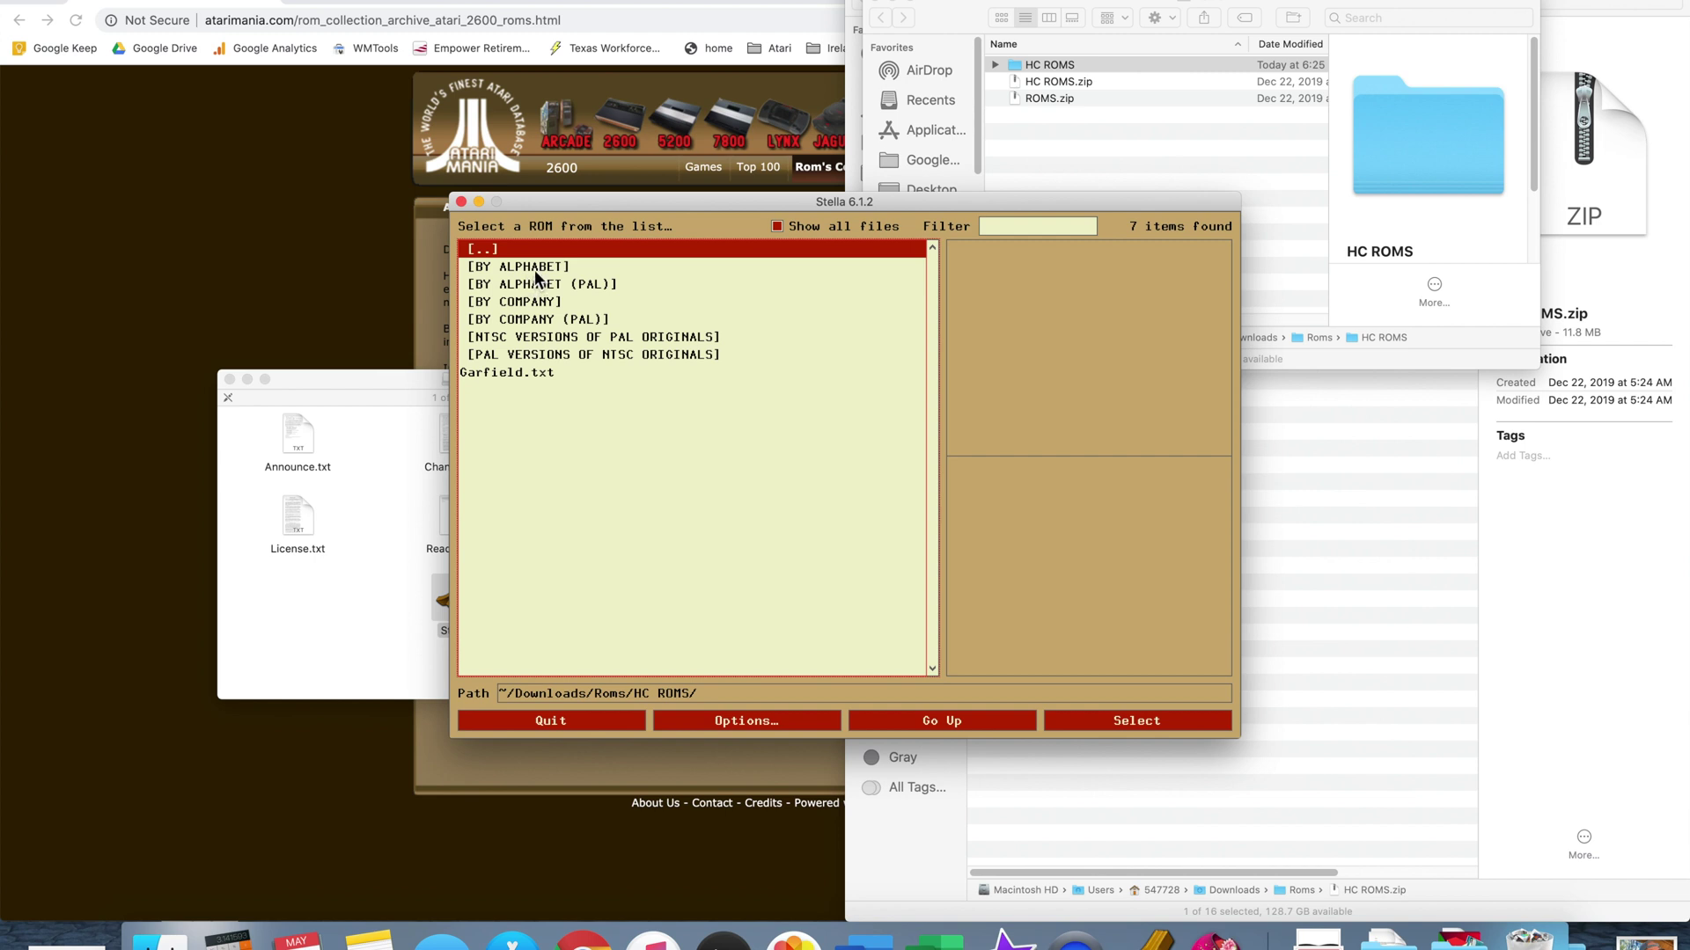
pyautogui.doubleClick(535, 269)
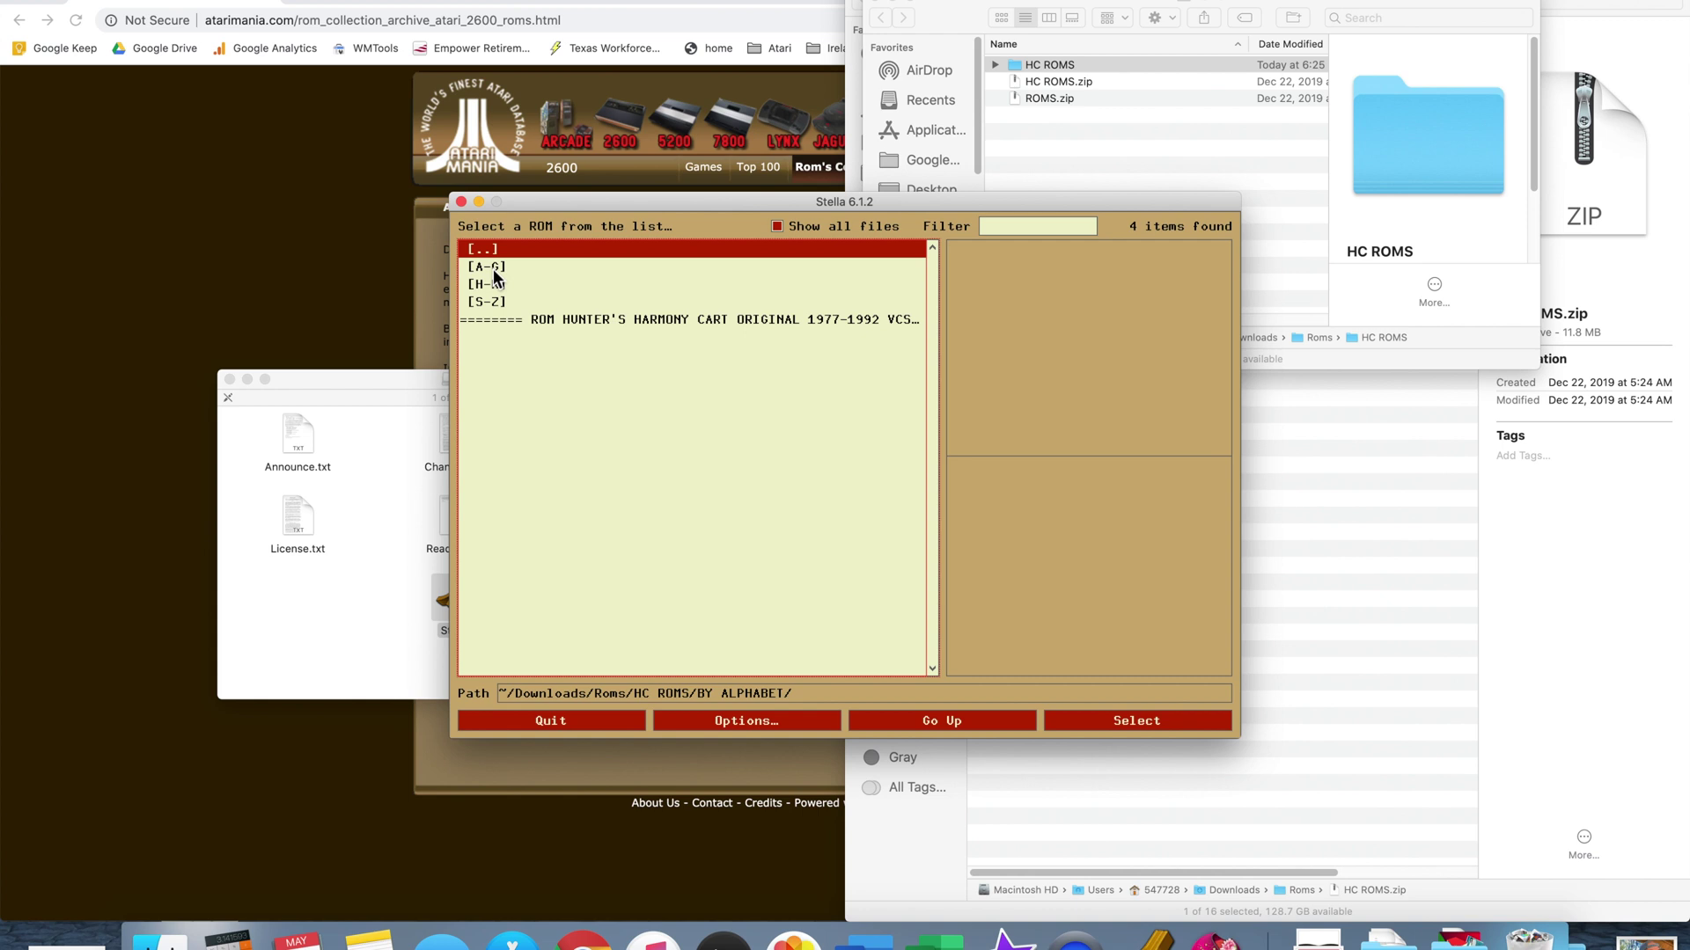
pyautogui.doubleClick(495, 271)
pyautogui.click(495, 275)
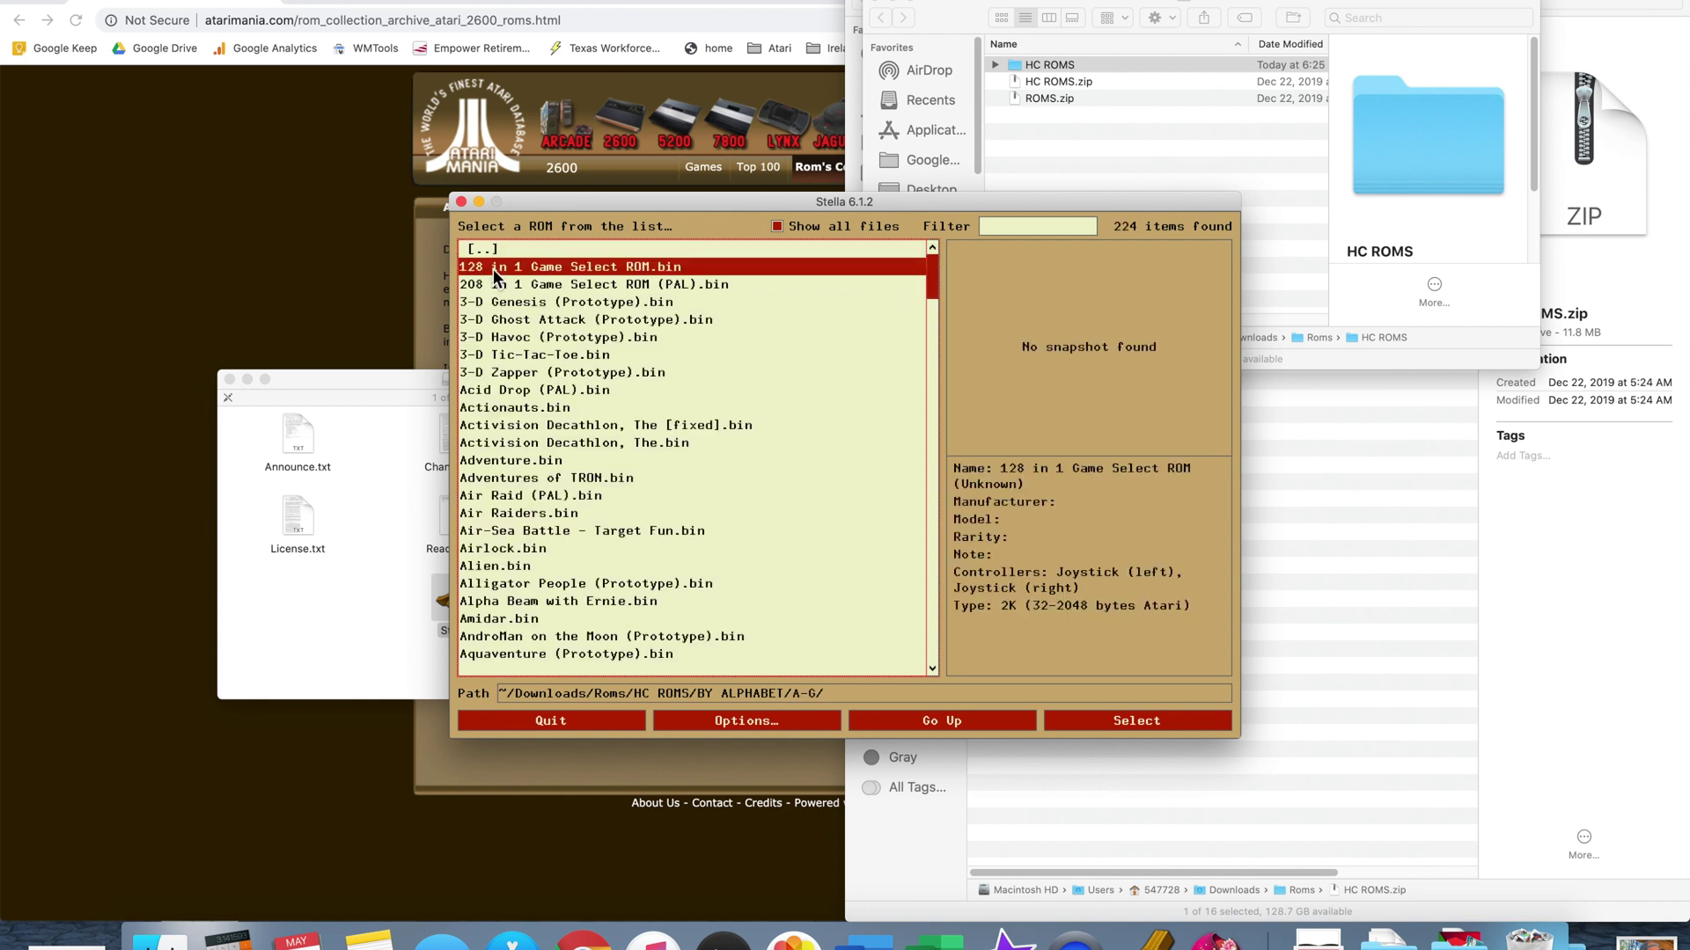
# - Select Cosmic Ark.bin to show its 1982 Imagic details, then launch the game
pyautogui.press('Down')
pyautogui.press('Down')
pyautogui.press('Down')
pyautogui.press('Down')
pyautogui.press('Down')
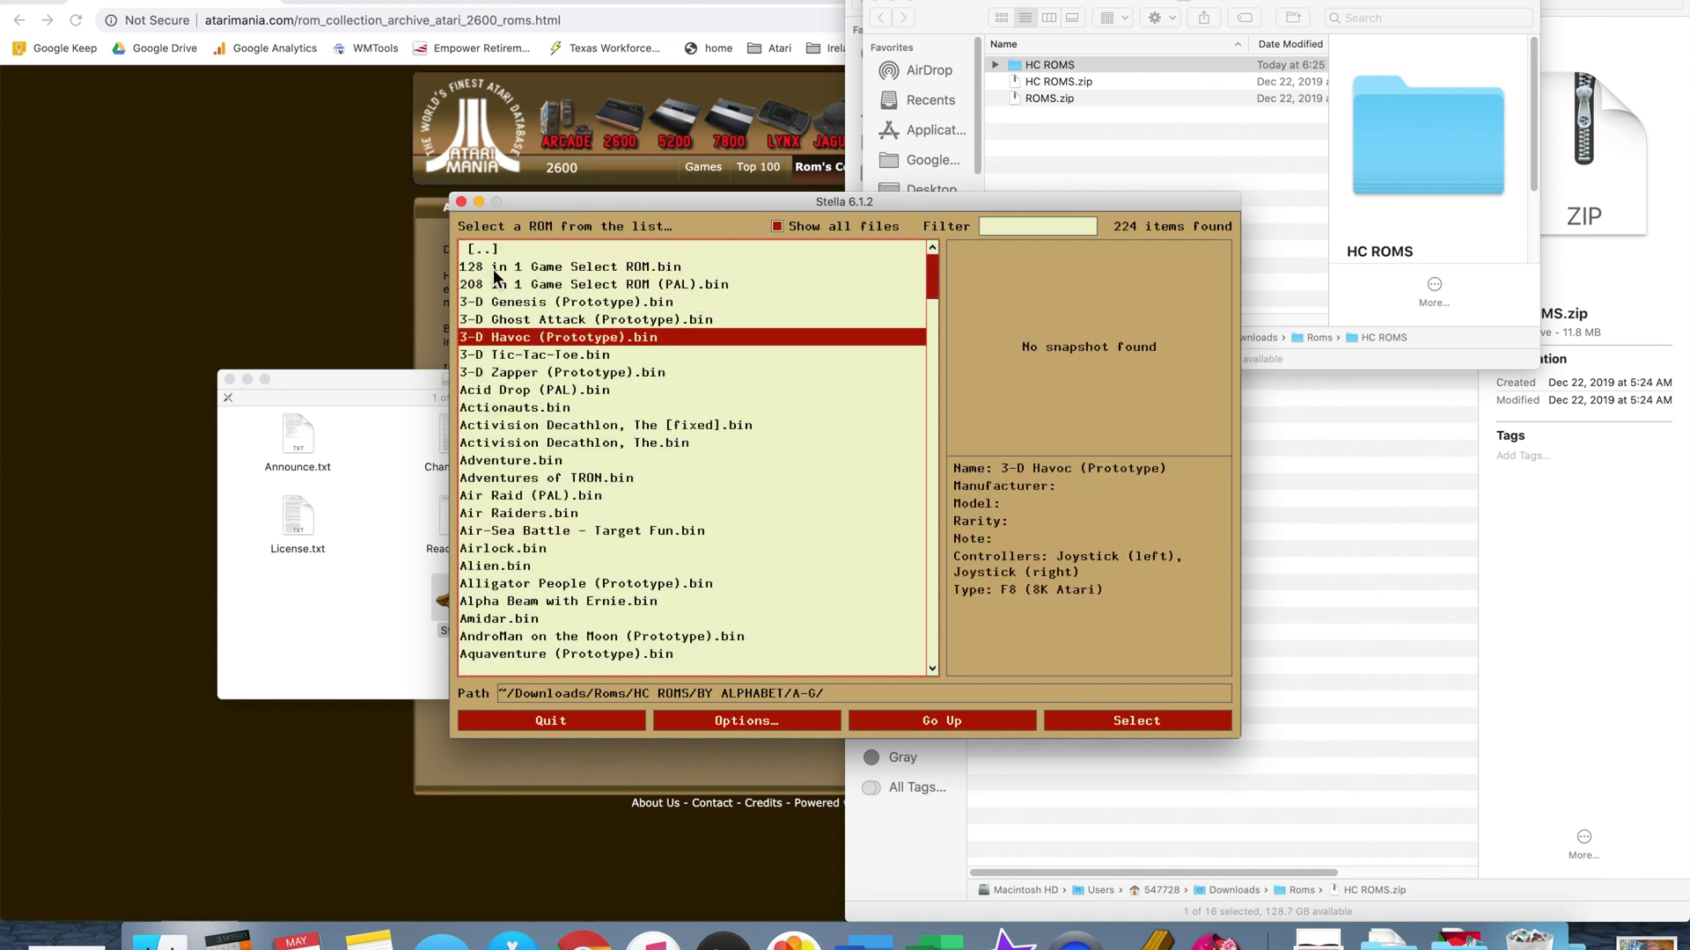
pyautogui.press('Down')
pyautogui.press('Down')
pyautogui.press('Down')
pyautogui.press('Down')
pyautogui.press('Down')
pyautogui.press('Down')
pyautogui.press('Down')
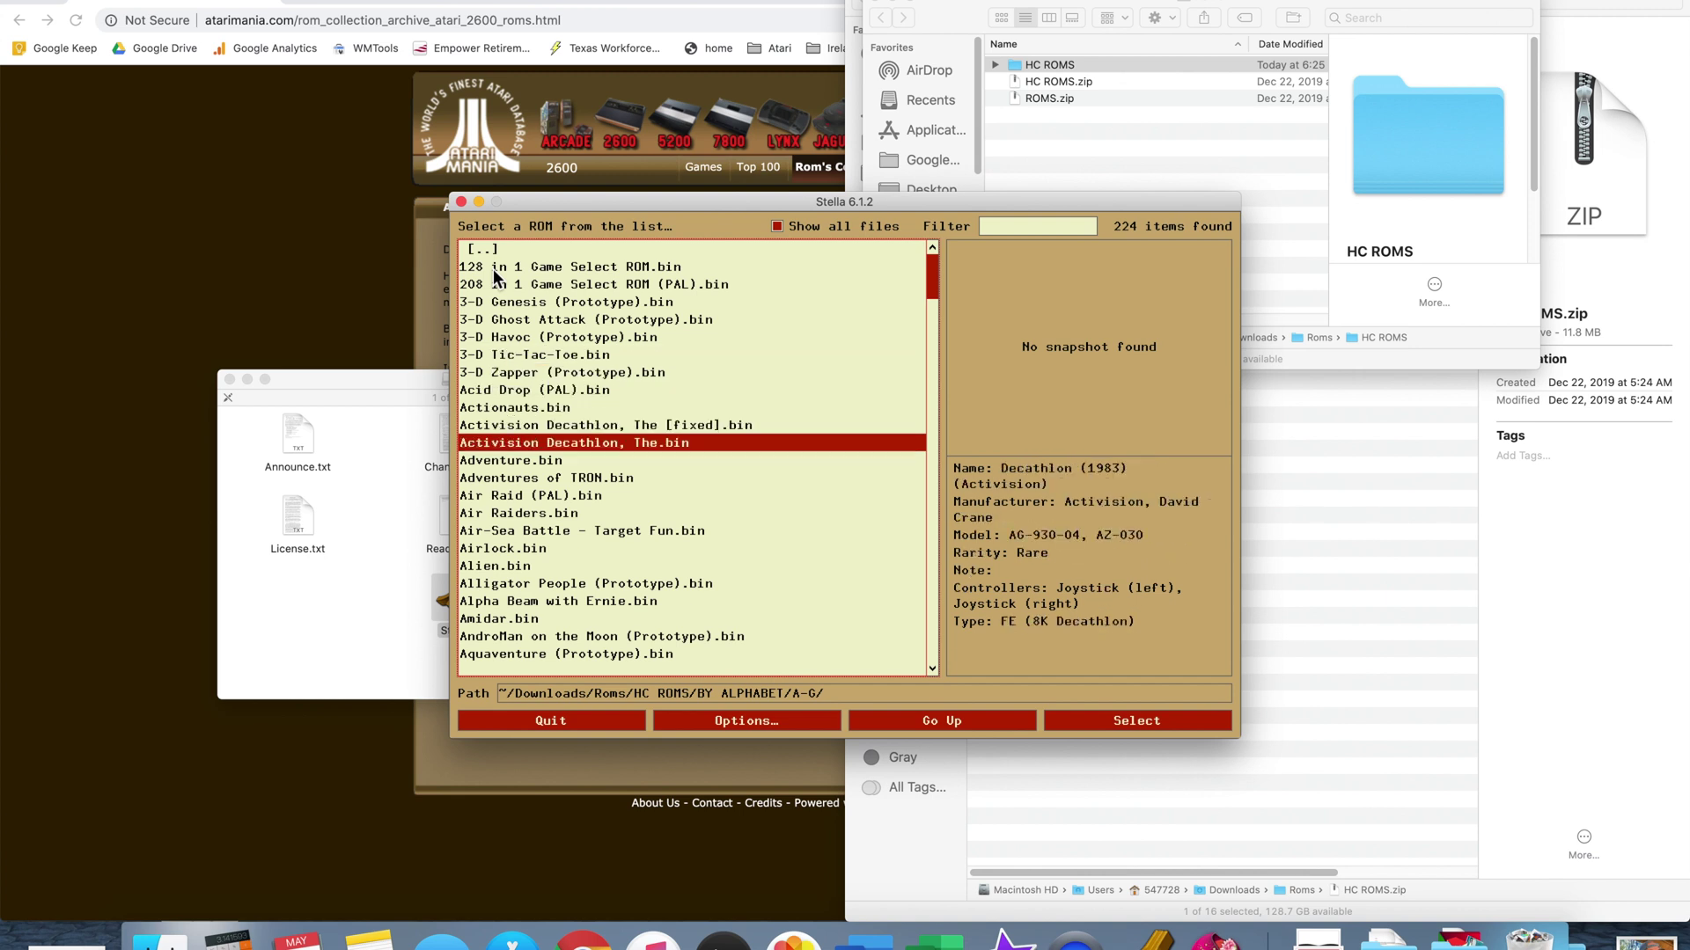
pyautogui.press('Down')
pyautogui.press('Down')
pyautogui.press('Down')
pyautogui.press('Down')
pyautogui.press('Down')
pyautogui.press('Down')
pyautogui.press('Down')
pyautogui.press('Down')
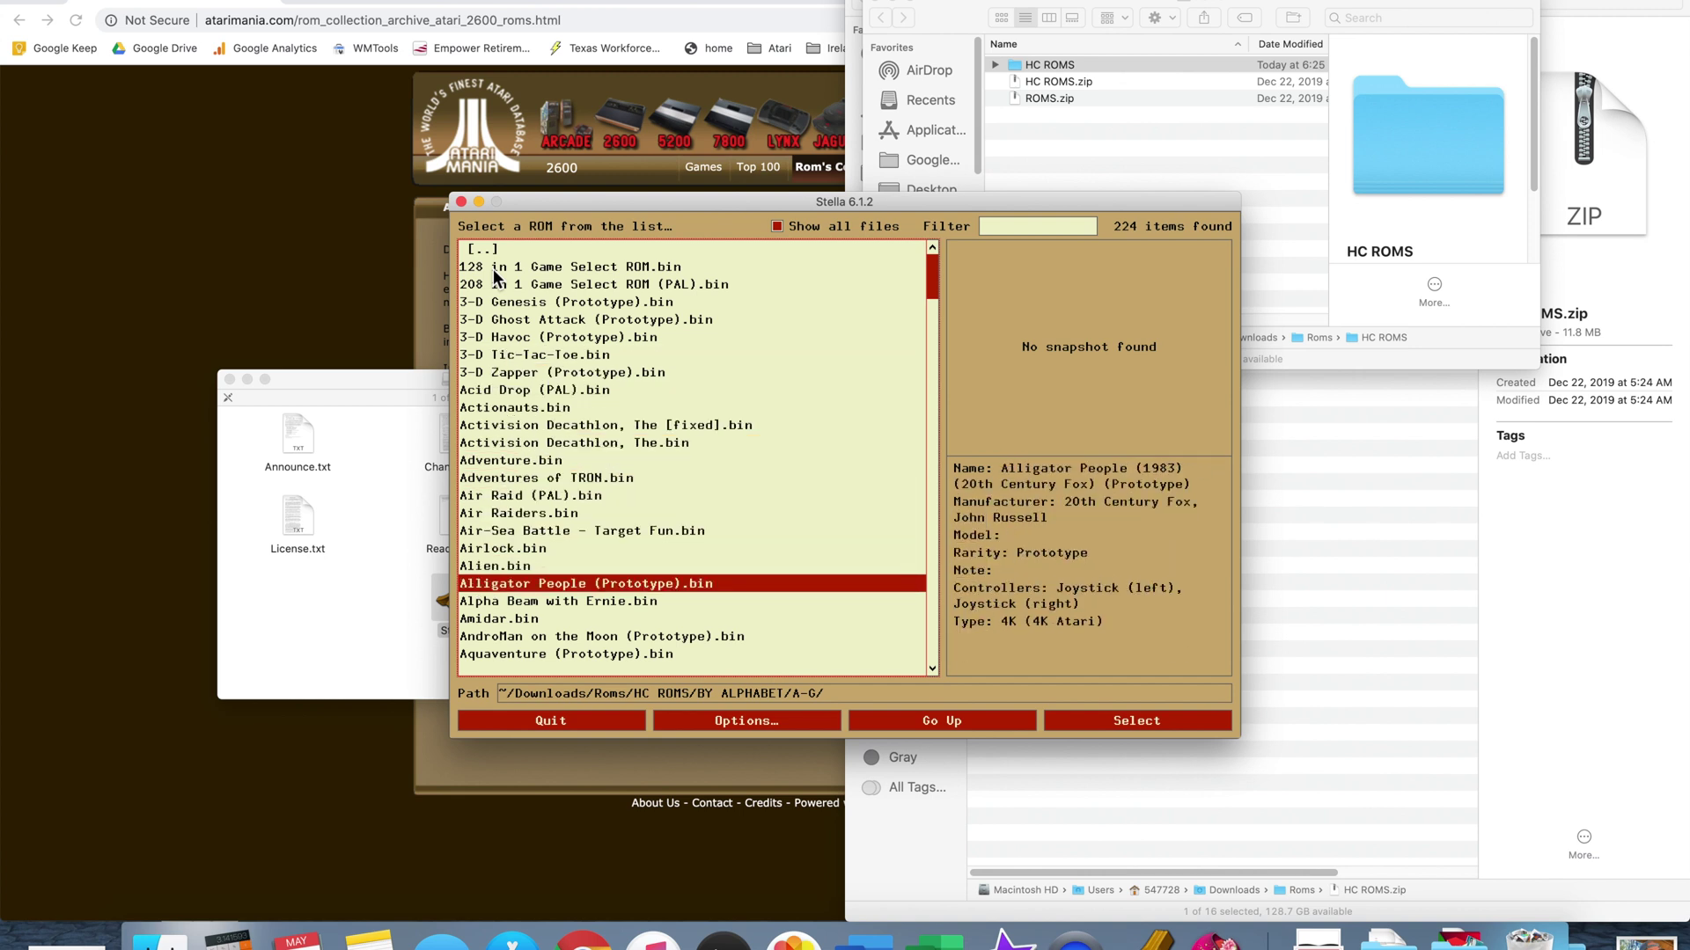
pyautogui.press('Down')
pyautogui.press('Down')
pyautogui.press('Down')
pyautogui.press('Down')
pyautogui.press('Down')
pyautogui.press('Down')
pyautogui.press('Down')
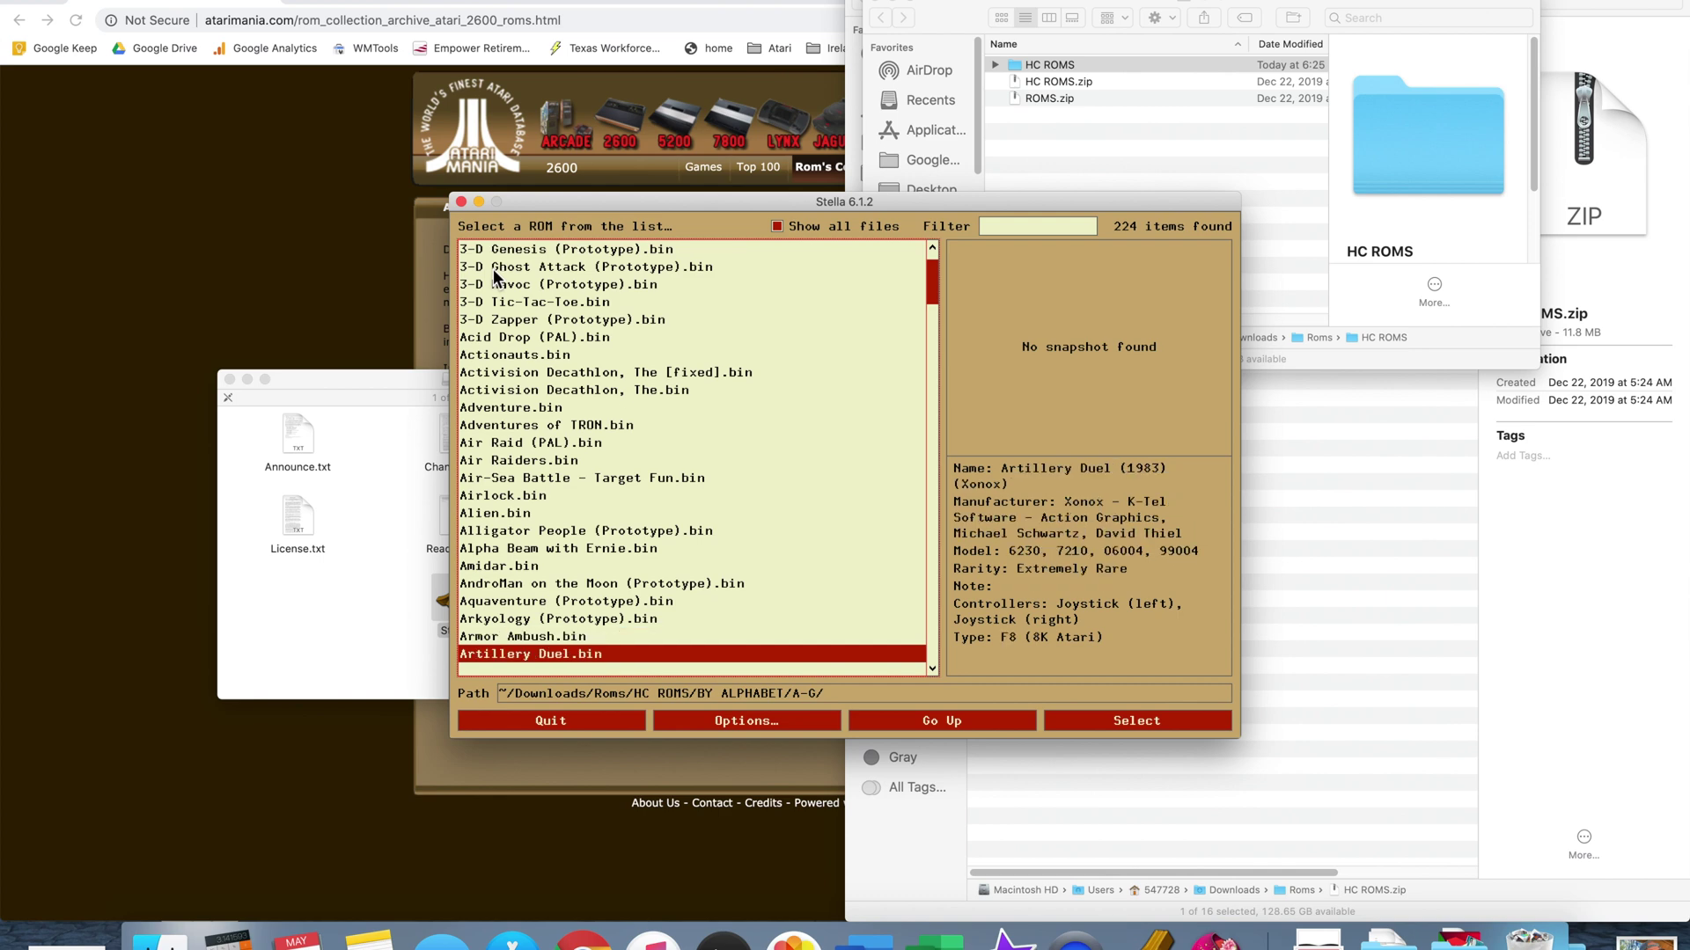
pyautogui.press('Down')
pyautogui.press('Down')
pyautogui.press('Down')
pyautogui.press('Down')
pyautogui.press('Down')
pyautogui.press('Down')
pyautogui.press('Down')
pyautogui.press('Down')
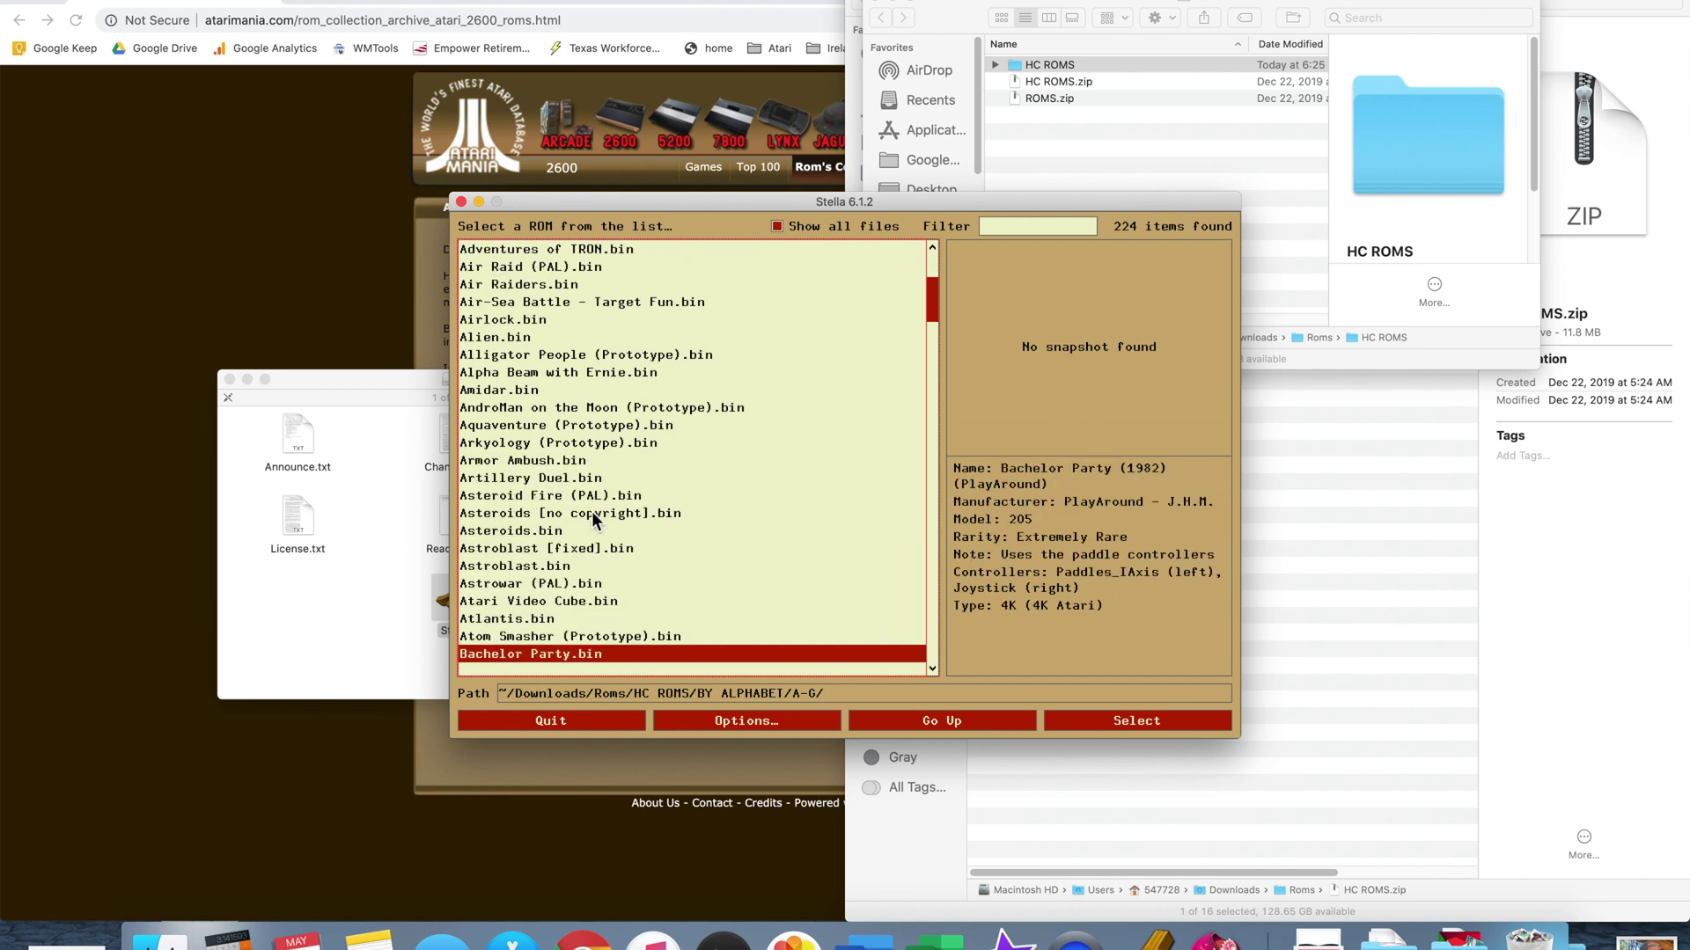
pyautogui.scroll(-15, 591, 513)
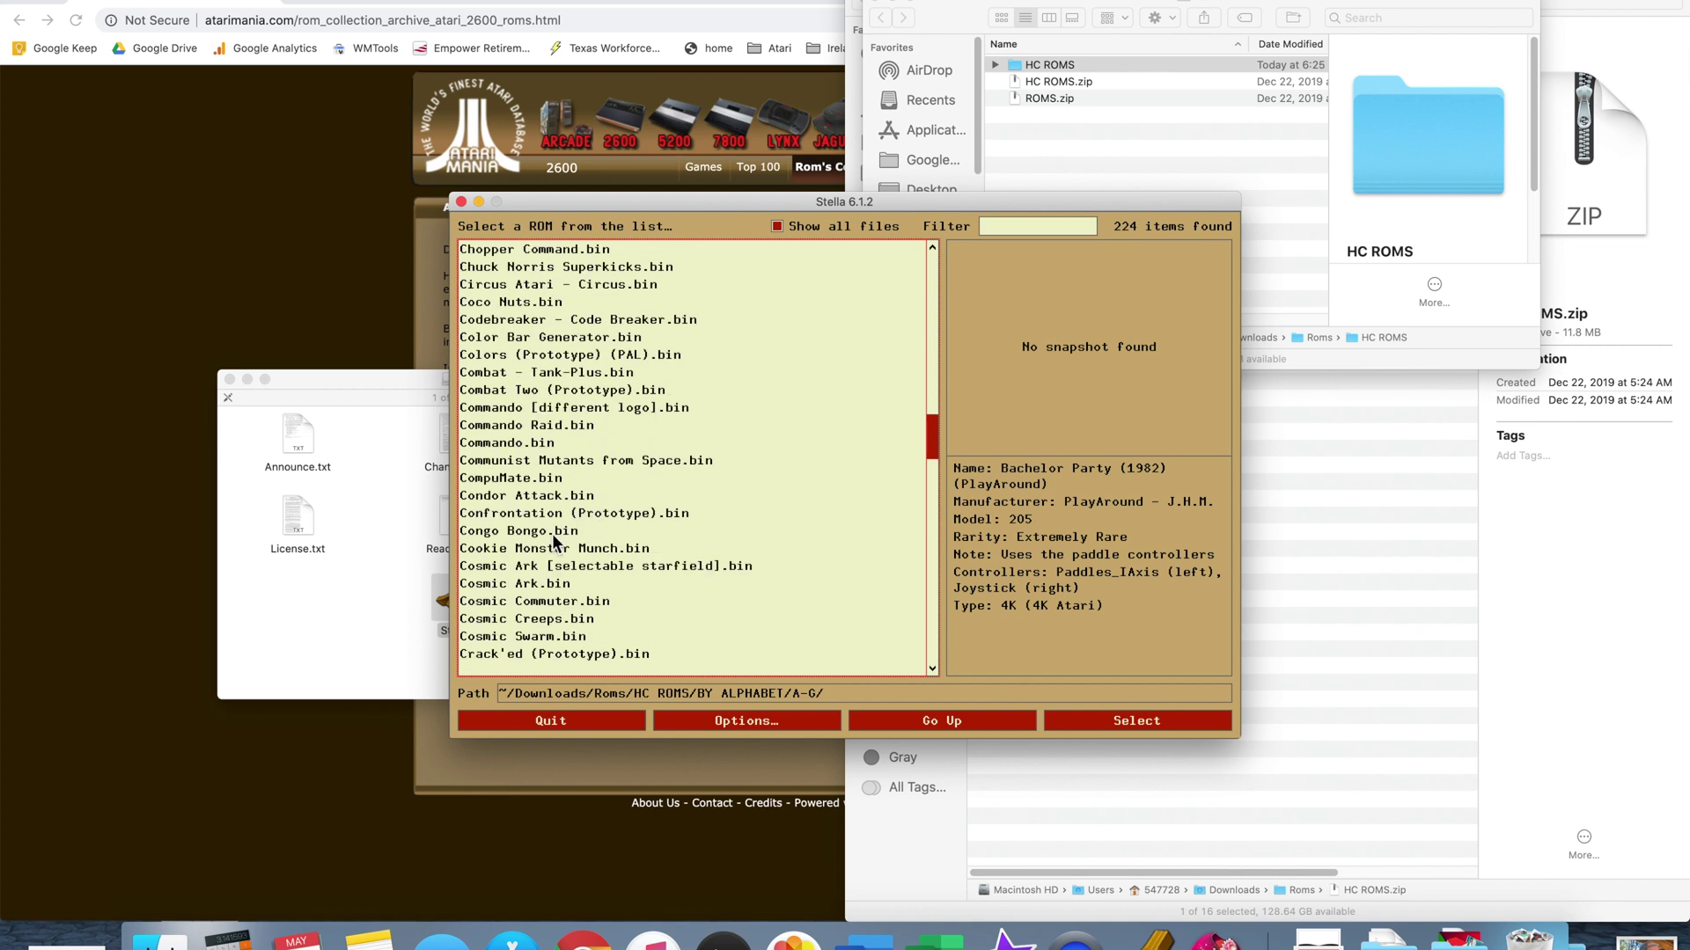
pyautogui.click(538, 589)
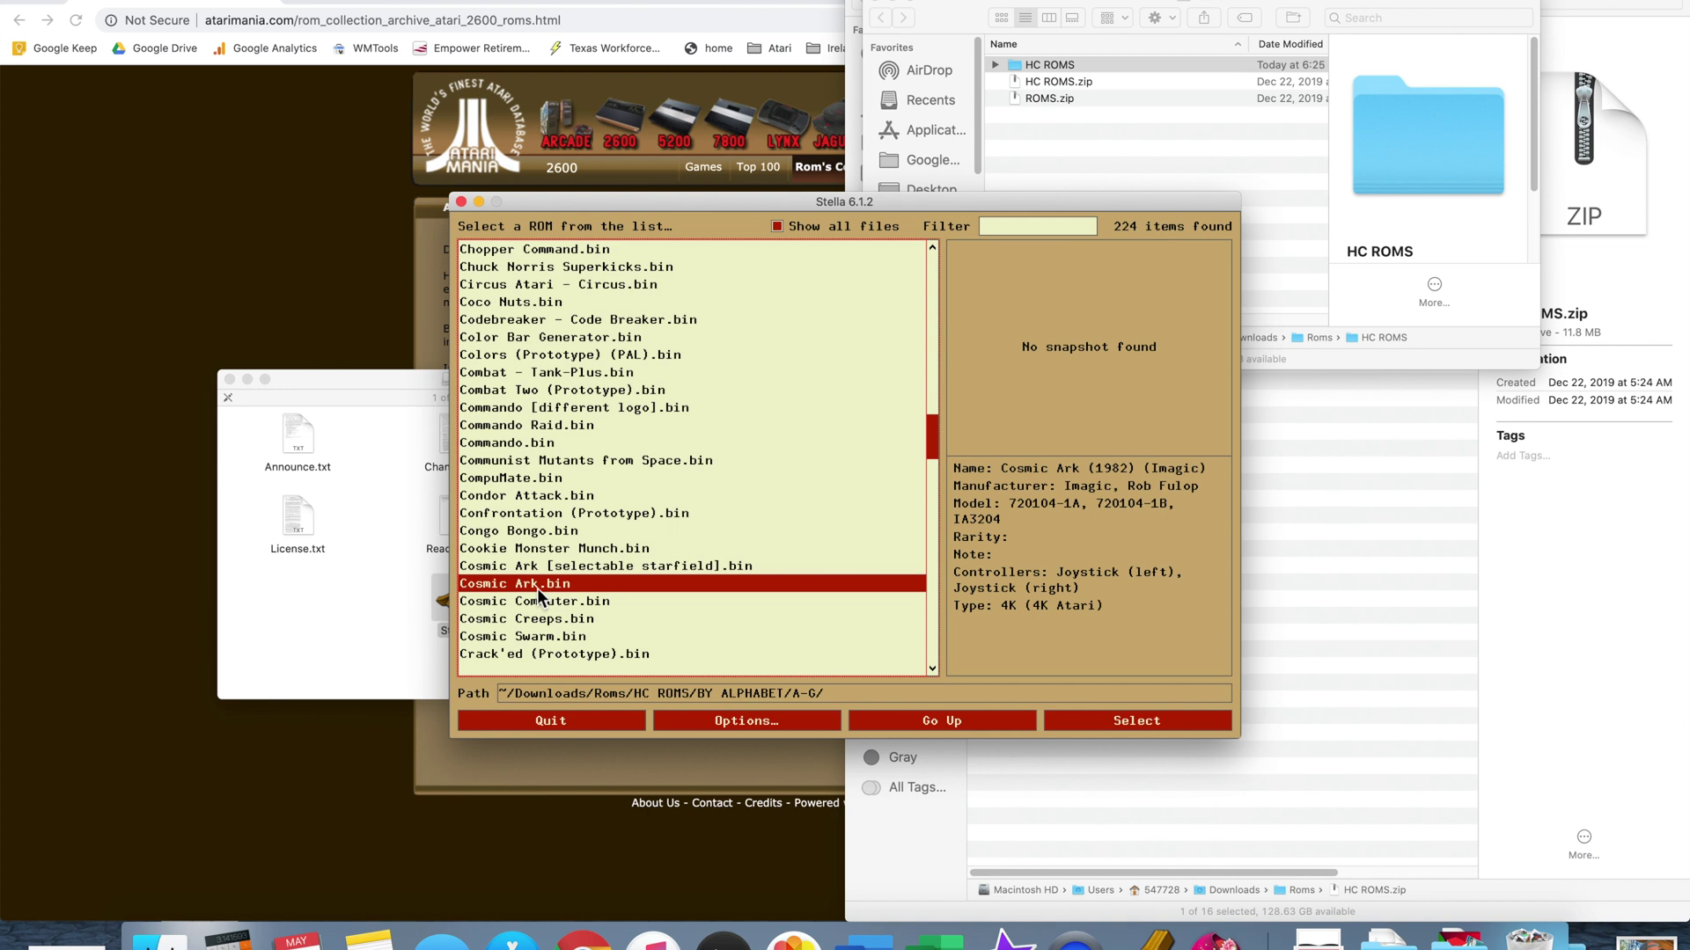
pyautogui.doubleClick(536, 588)
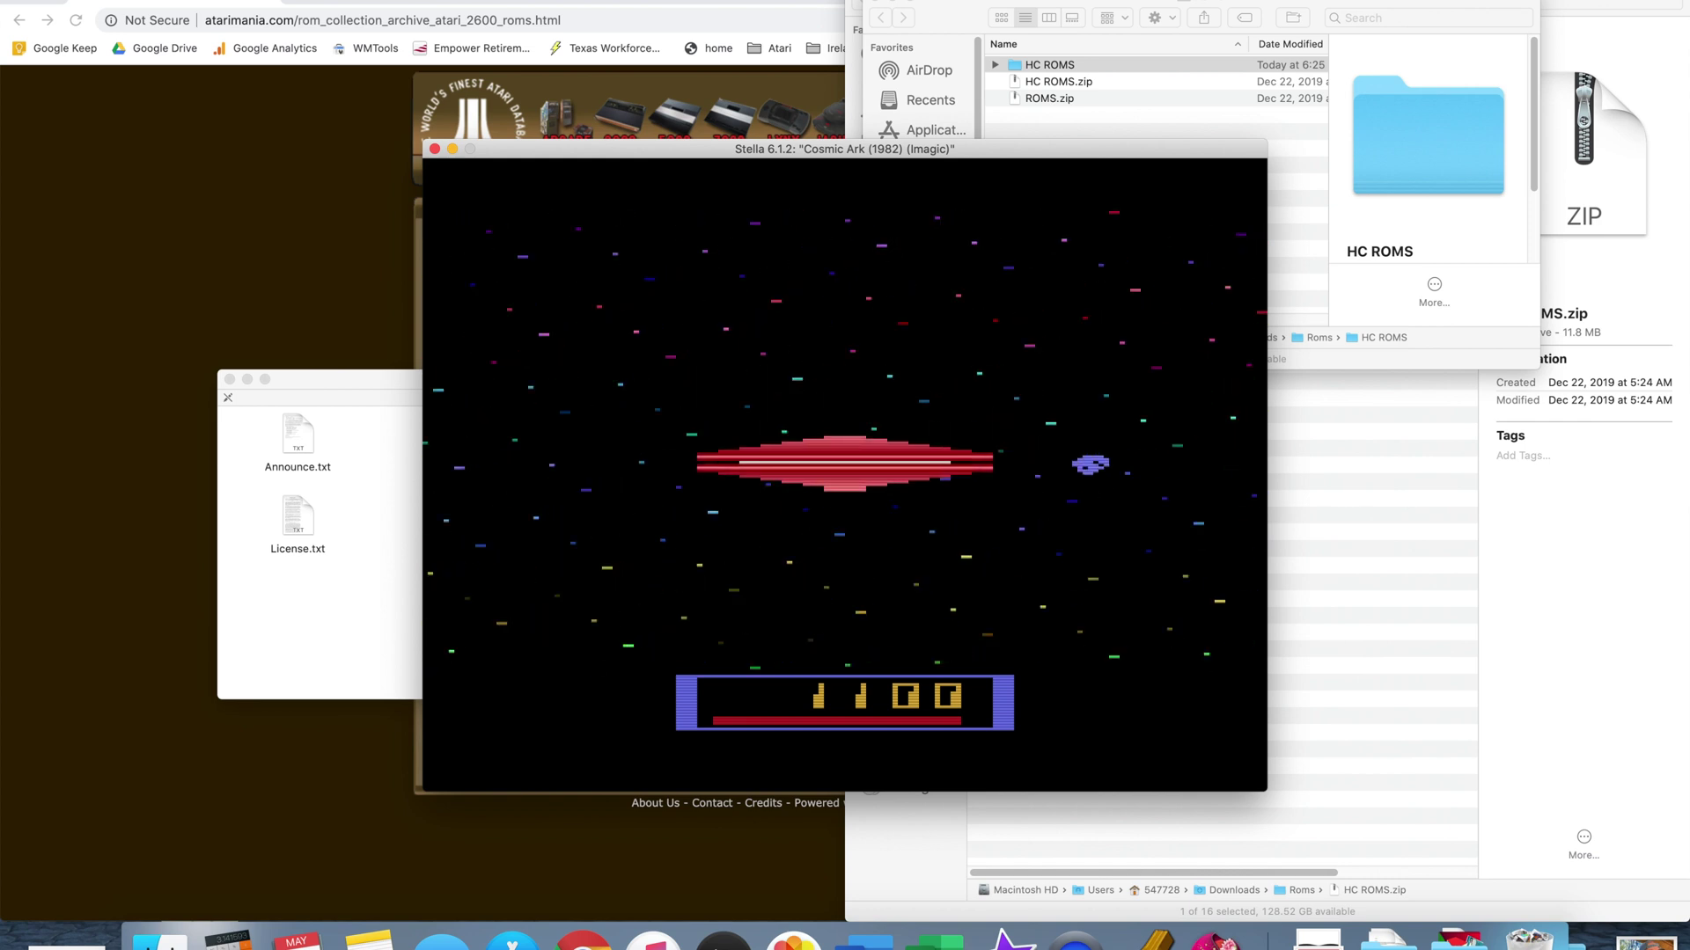
# - Steer and fire at the incoming meteors in Cosmic Ark, then quit back to the ROM list
pyautogui.press('Right')
pyautogui.press('Up')
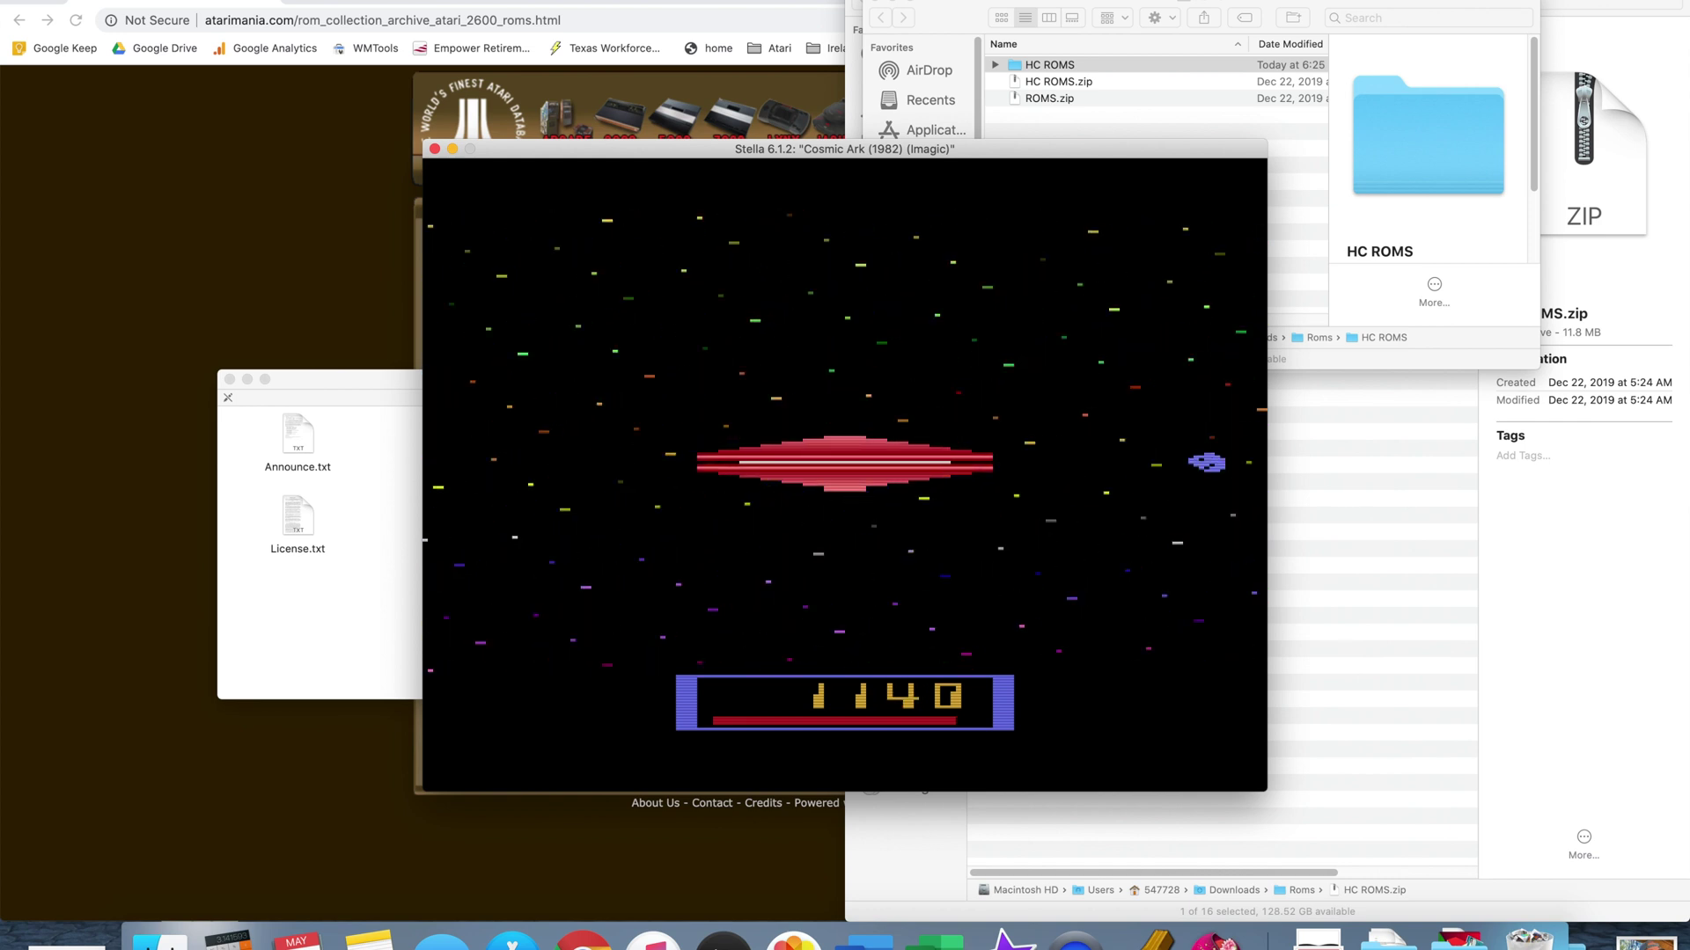
pyautogui.press('Escape')
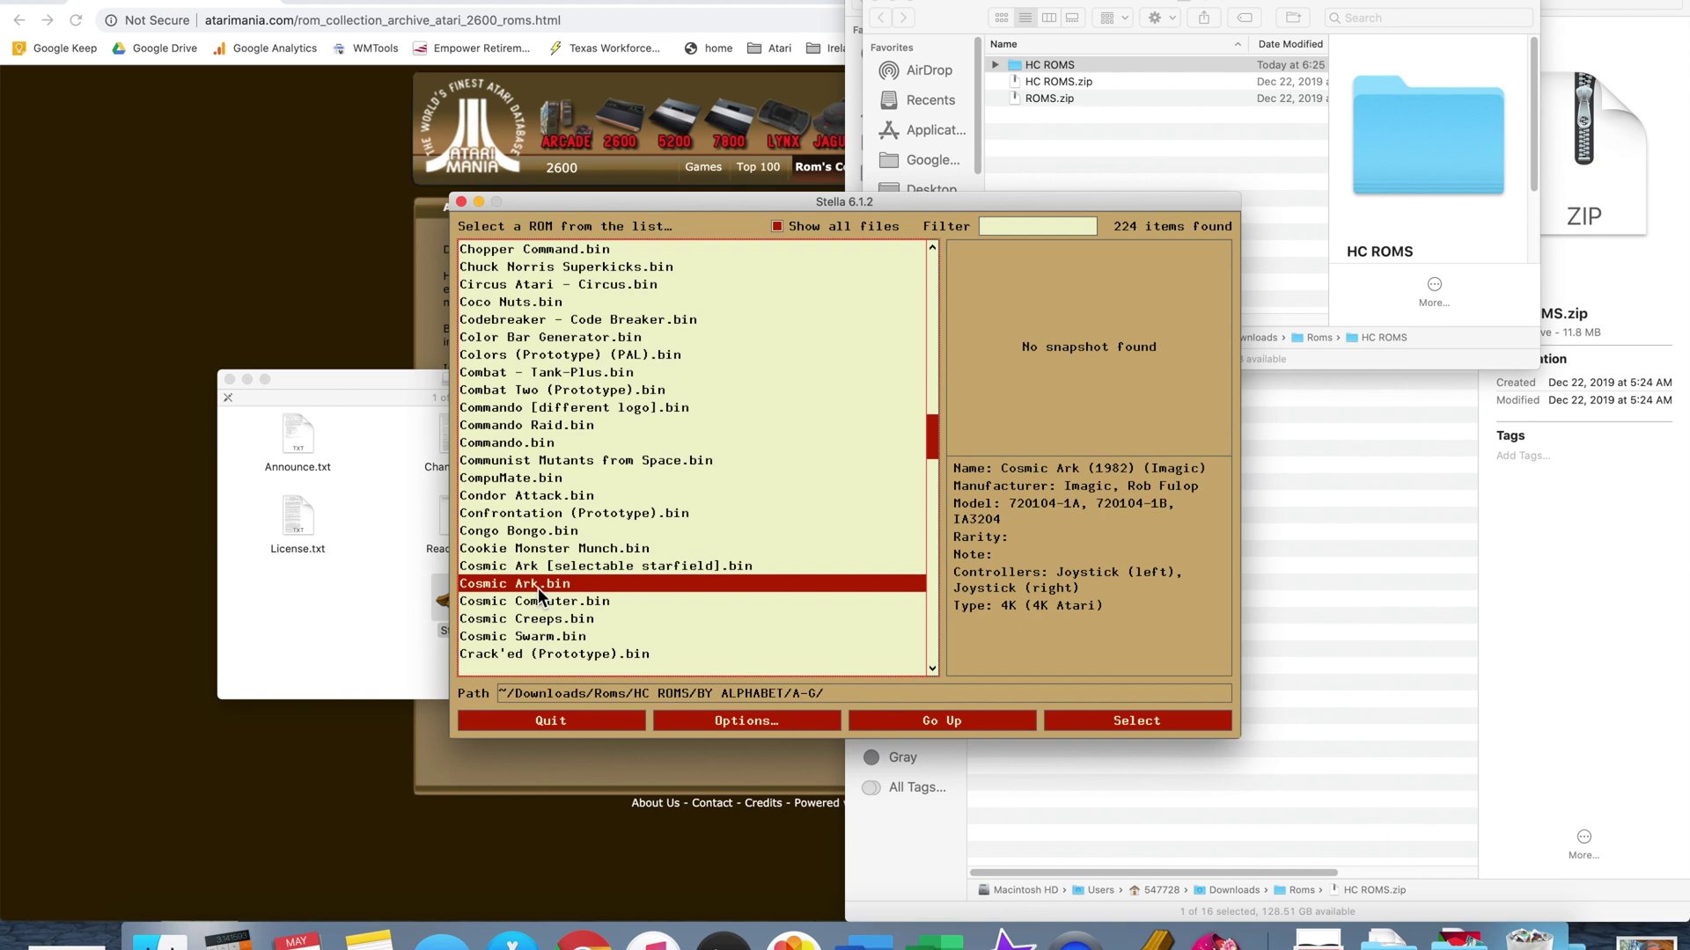
# - Go up from A-G to the BY ALPHABET folder and open the H-R ROM folder
pyautogui.press('Down')
pyautogui.press('Down')
pyautogui.press('Down')
pyautogui.press('Down')
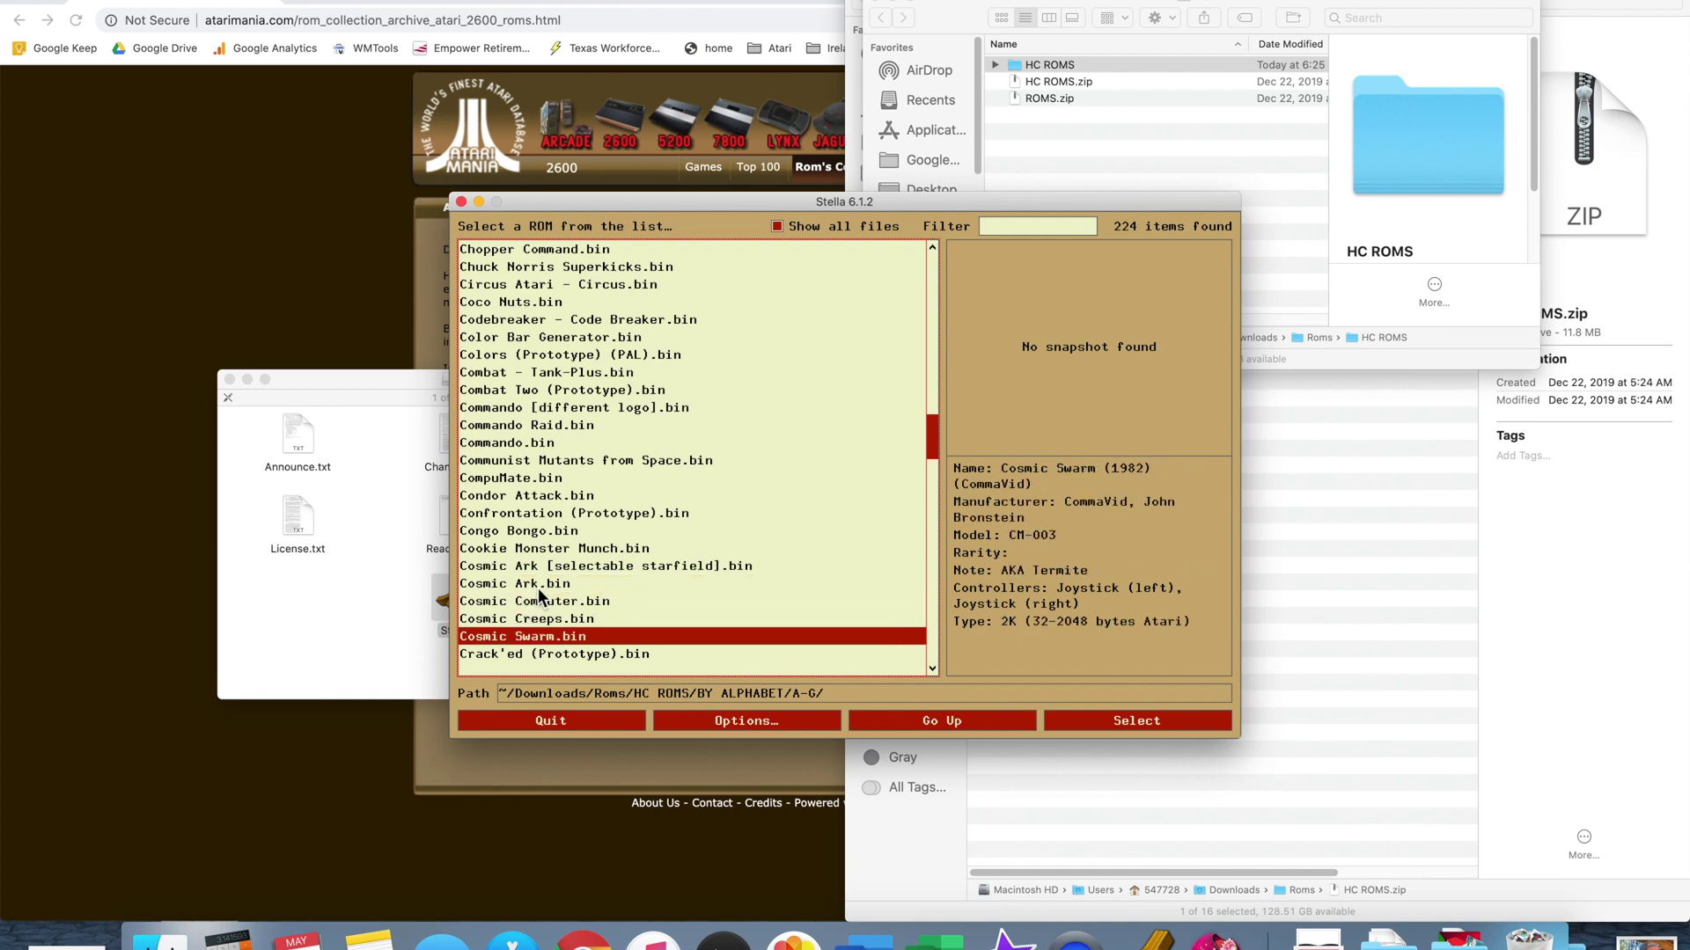
pyautogui.scroll(15, 566, 450)
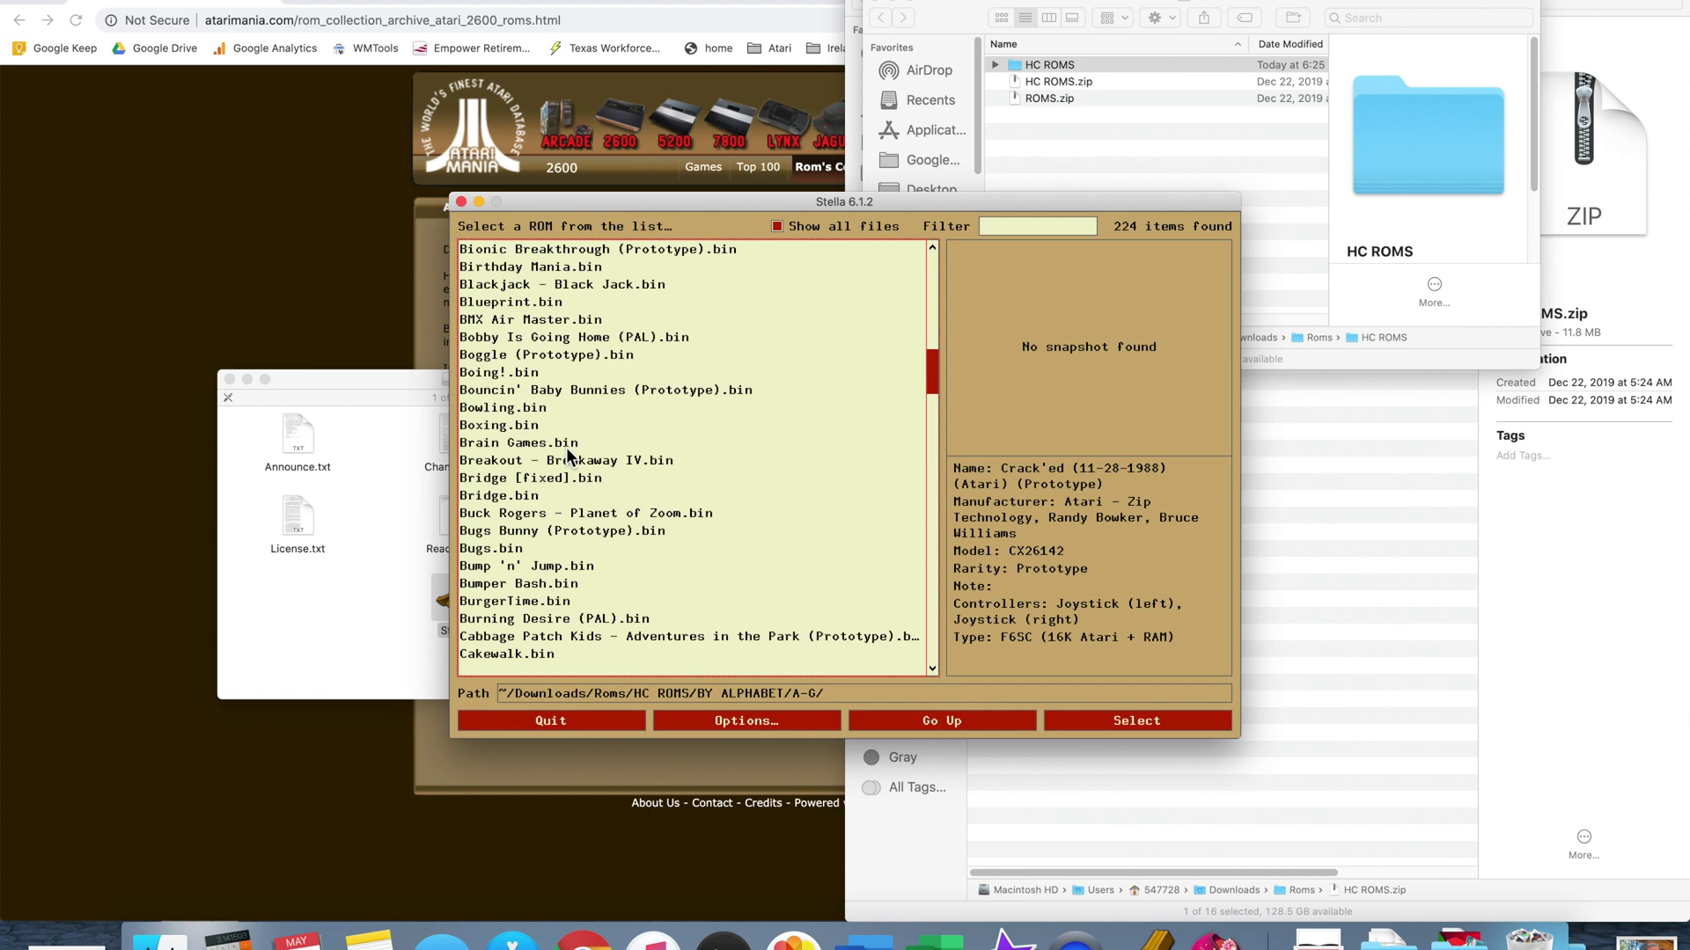
pyautogui.scroll(6, 567, 447)
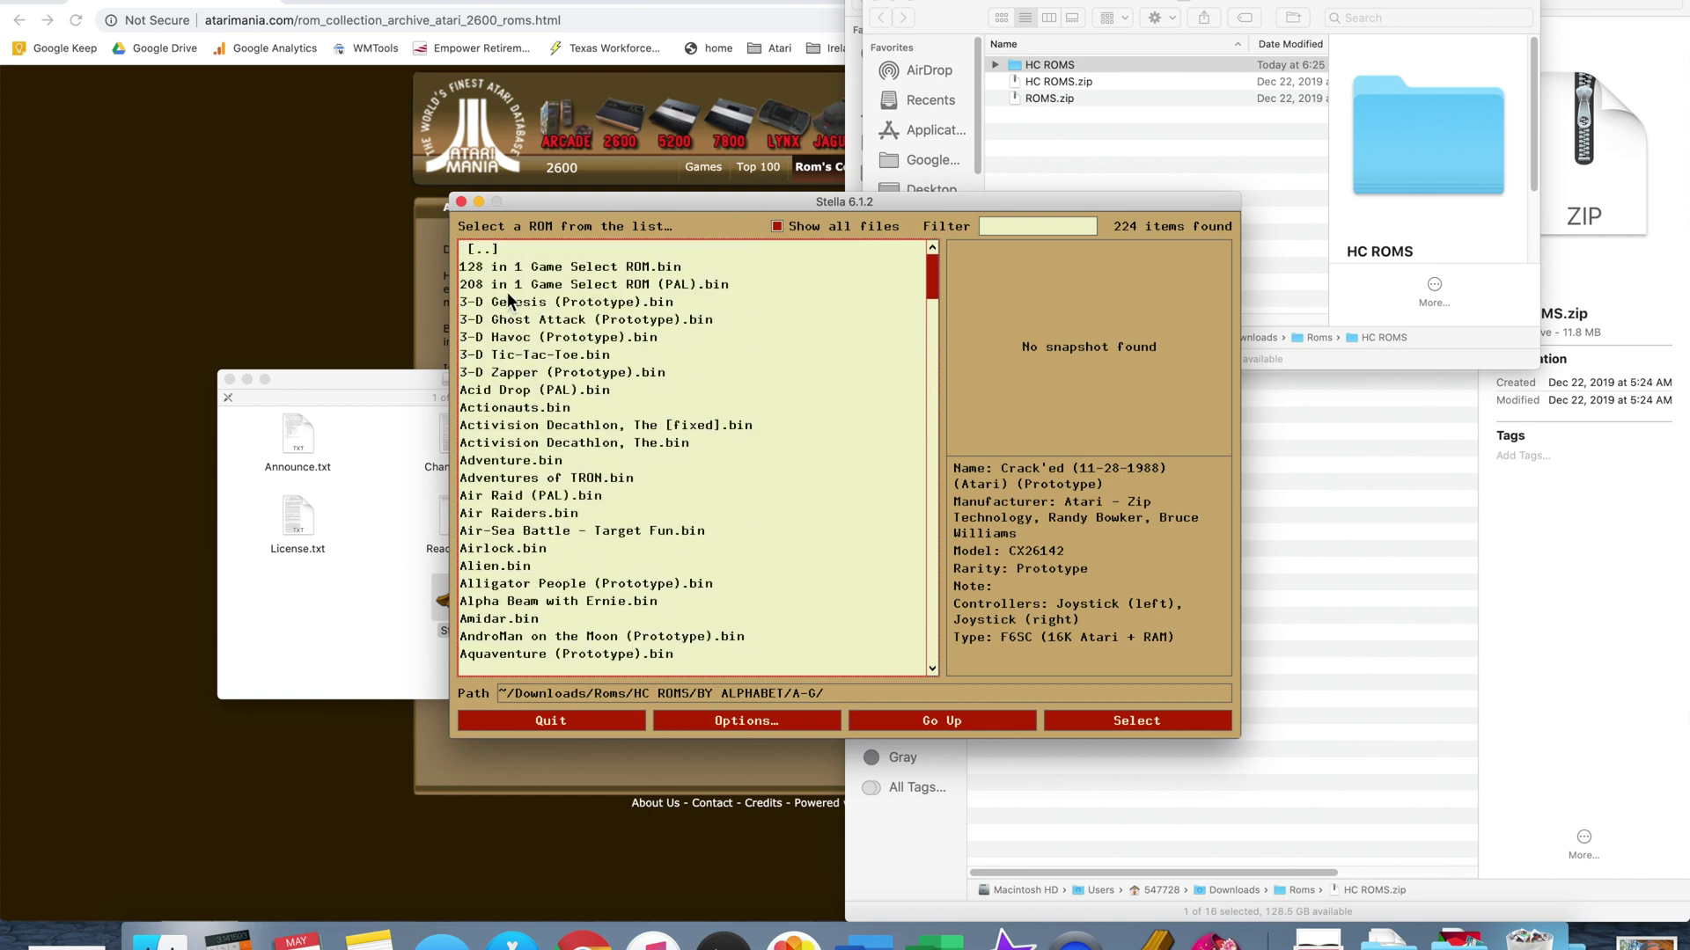
pyautogui.doubleClick(488, 250)
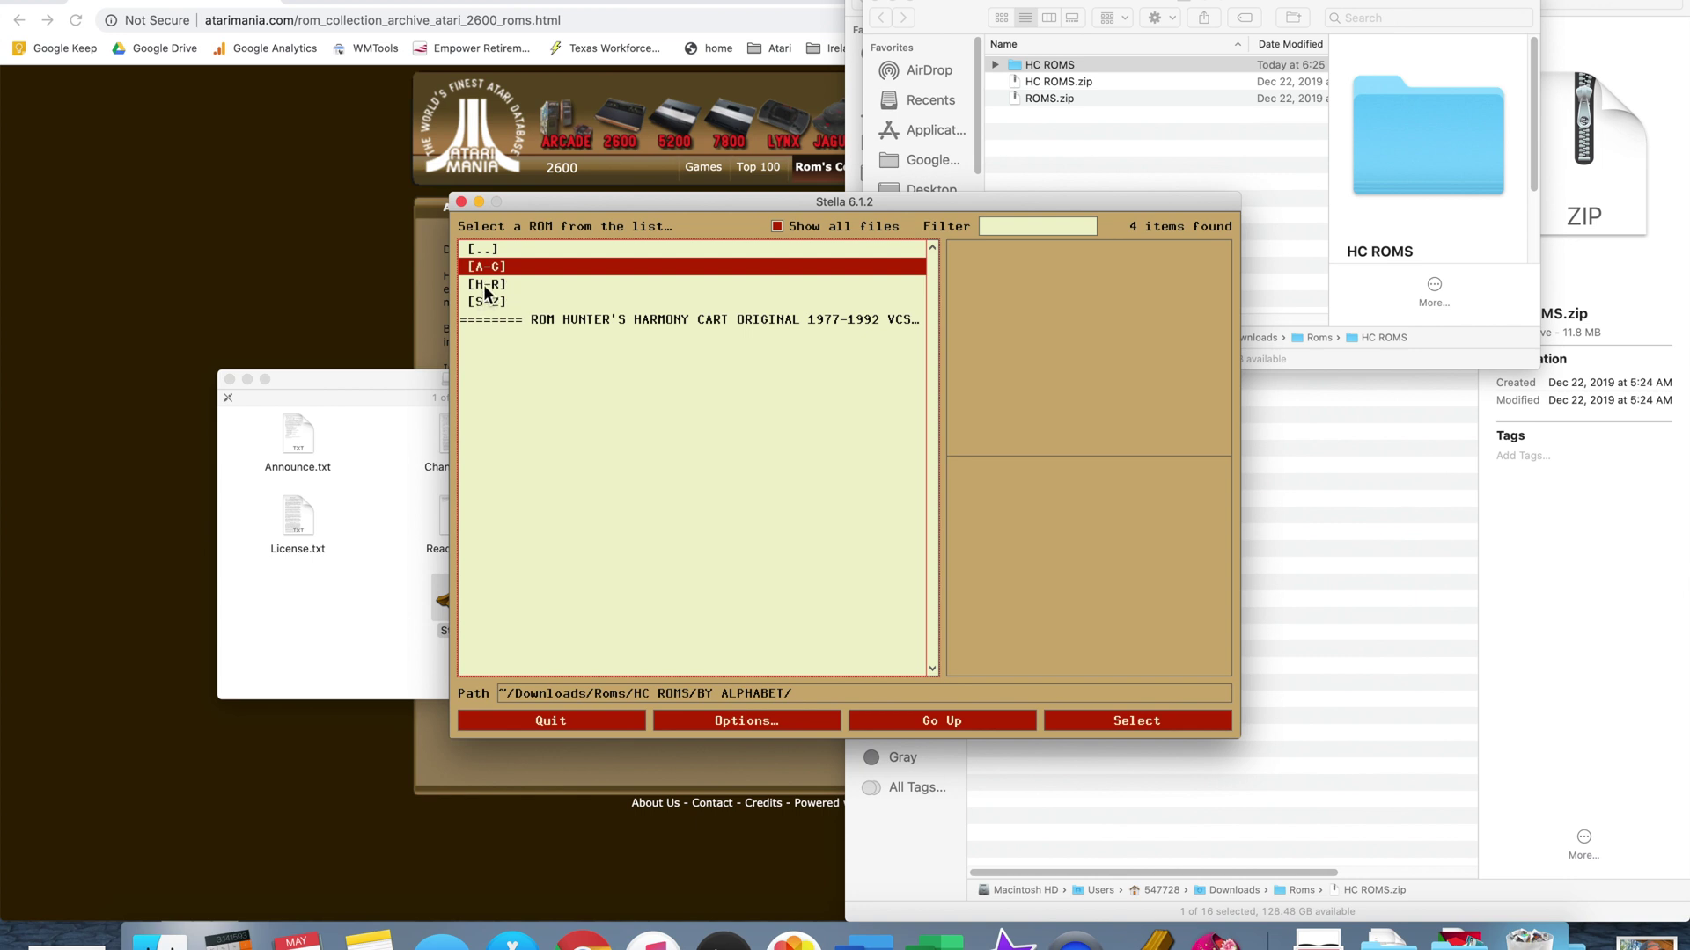
pyautogui.doubleClick(489, 283)
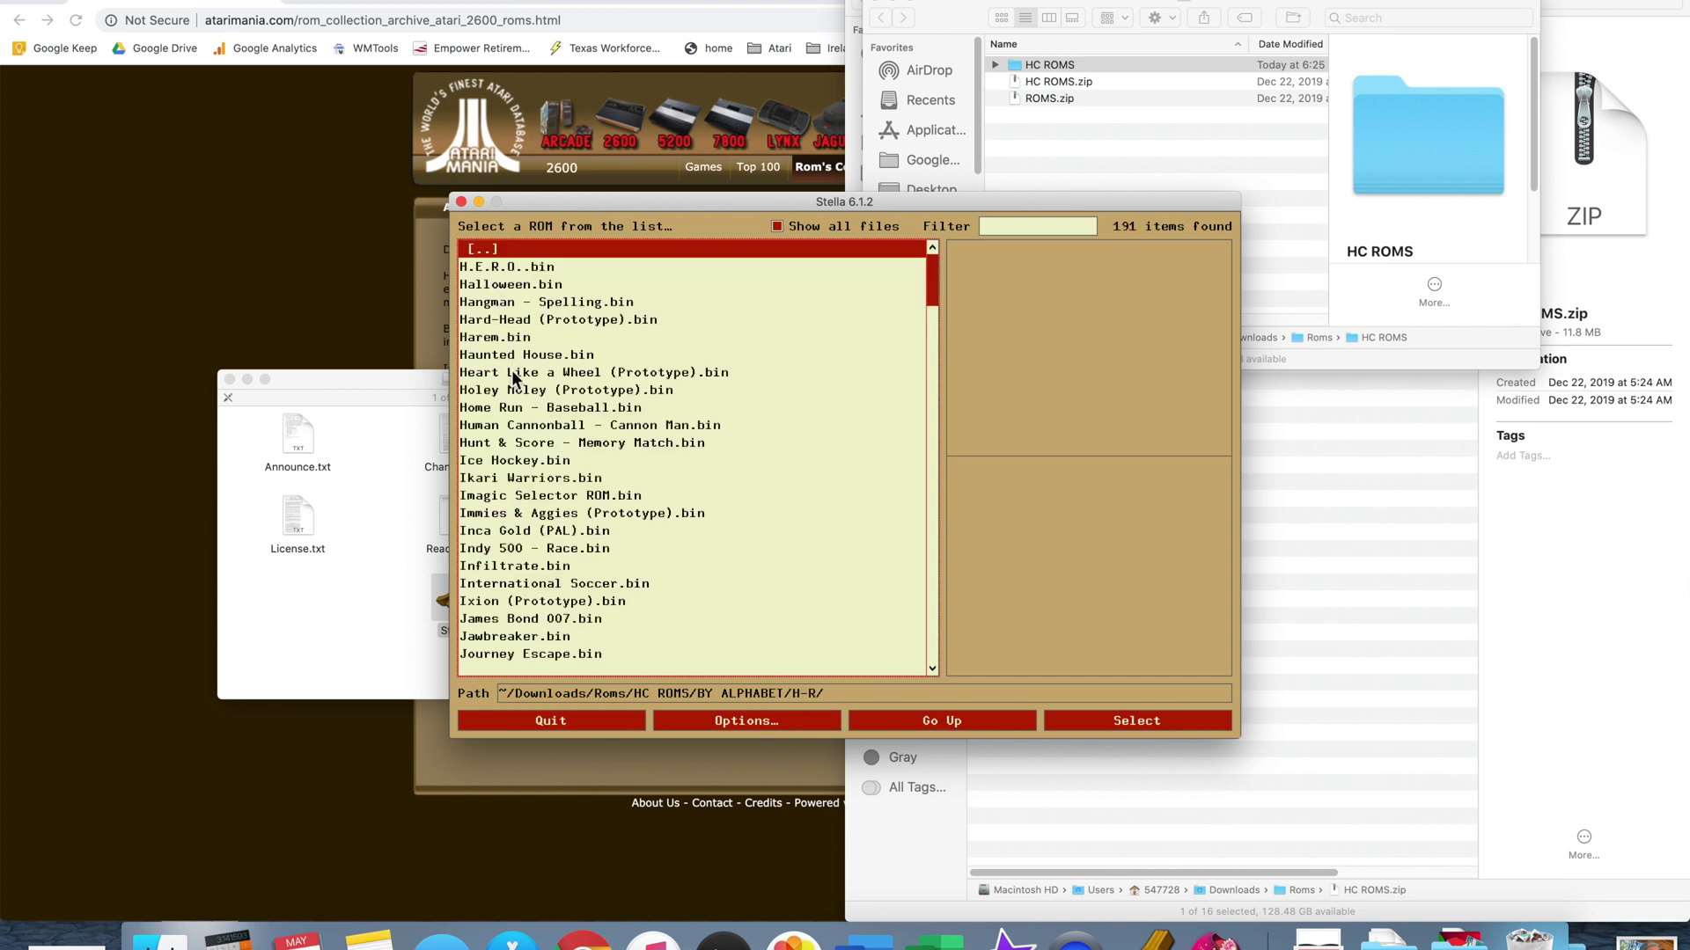
# - Browse the 191 H-R ROMs and open Stella's Options dialog
pyautogui.scroll(-20, 537, 589)
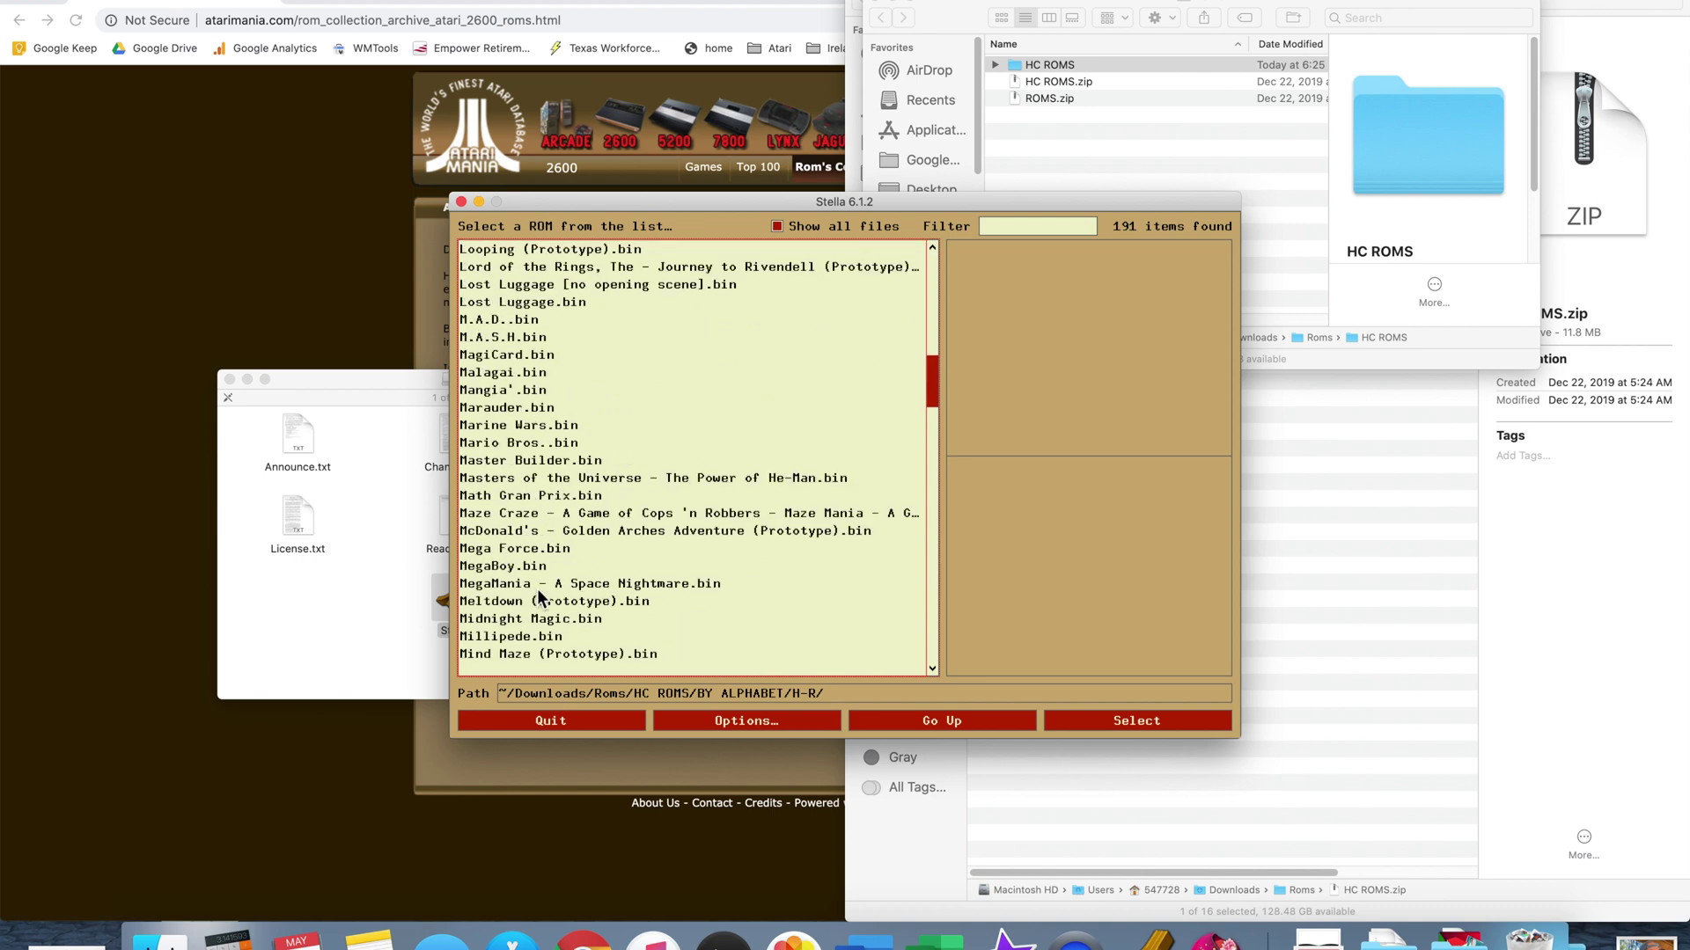
pyautogui.scroll(15, 537, 588)
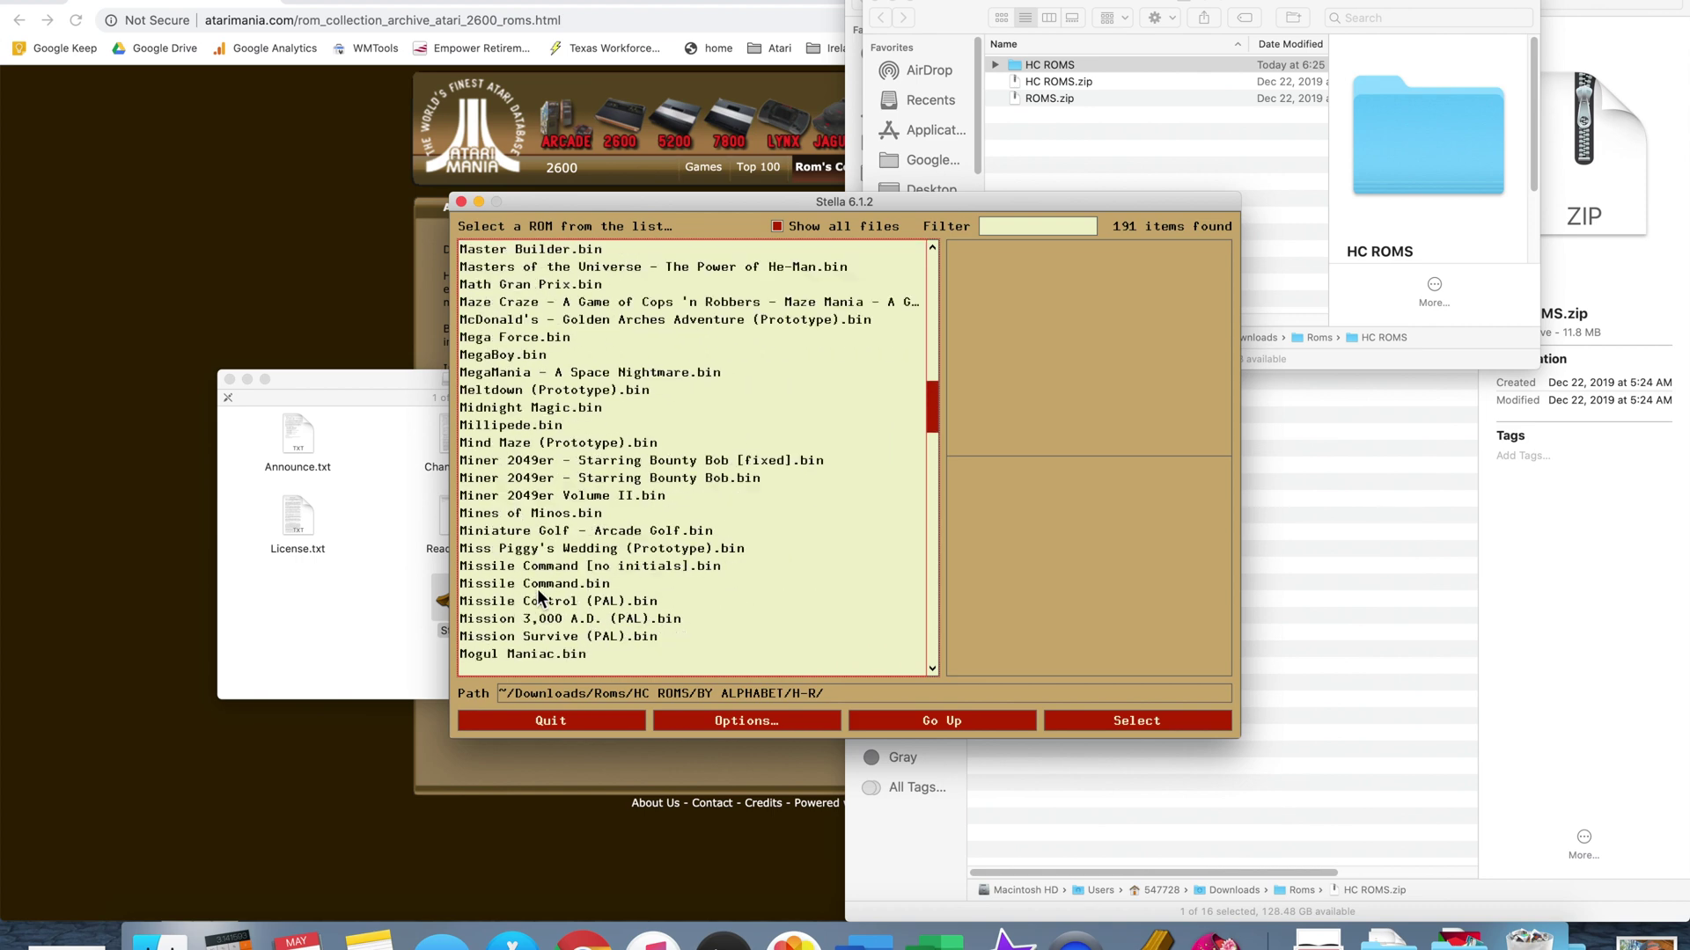
pyautogui.click(748, 725)
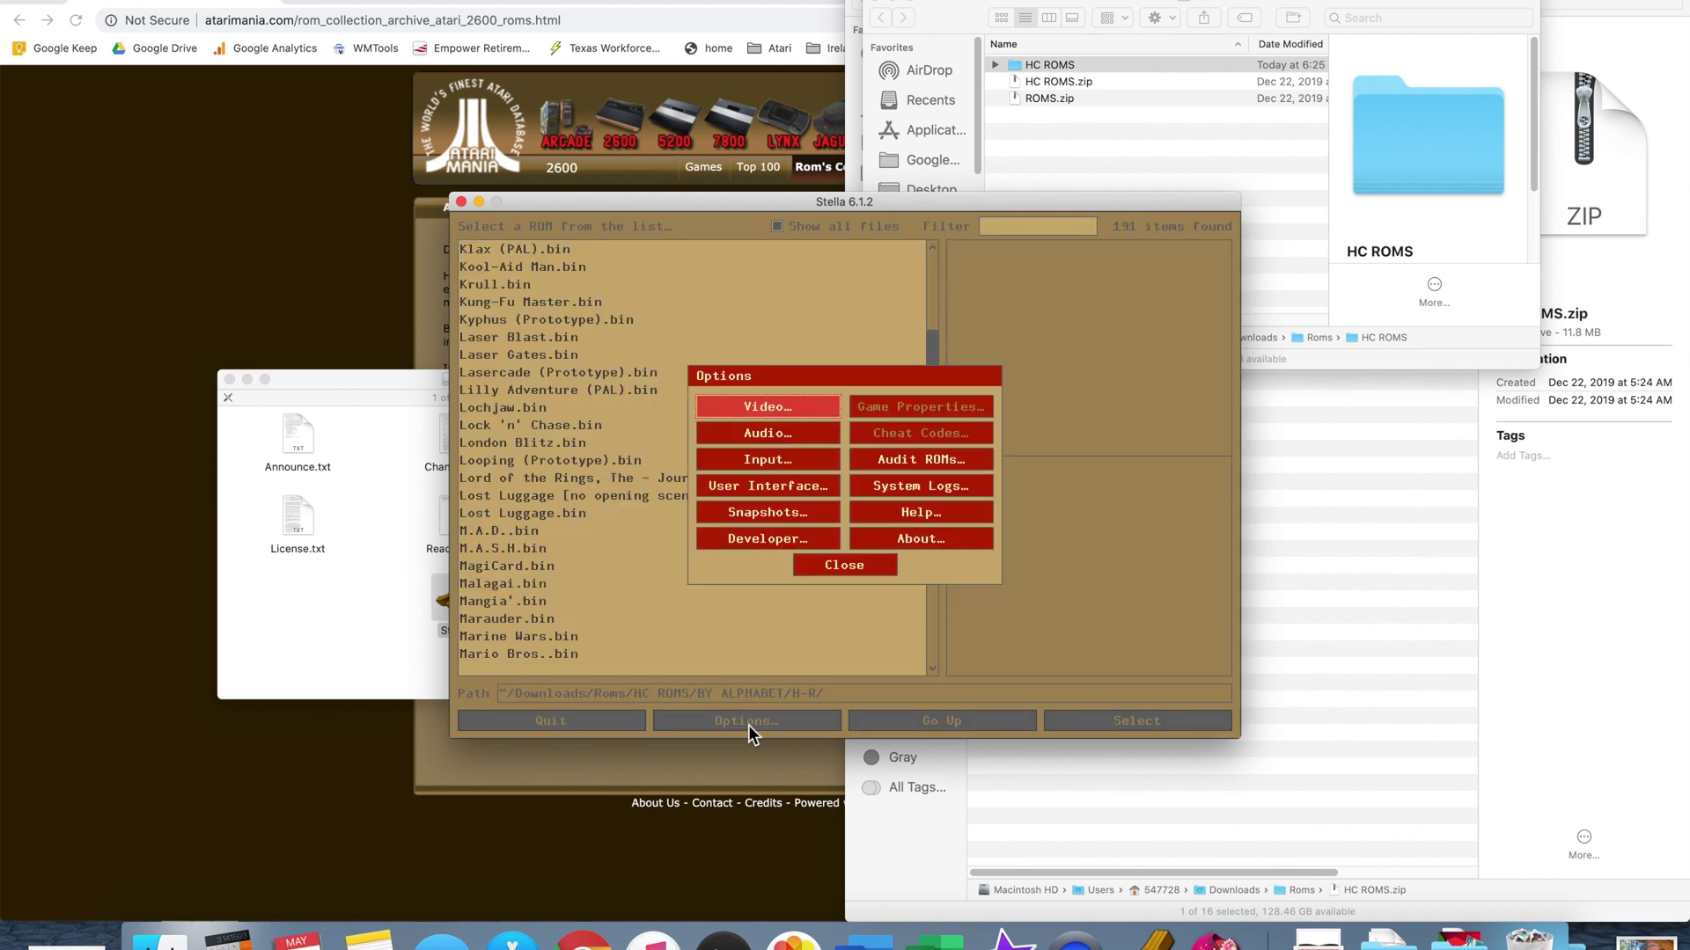